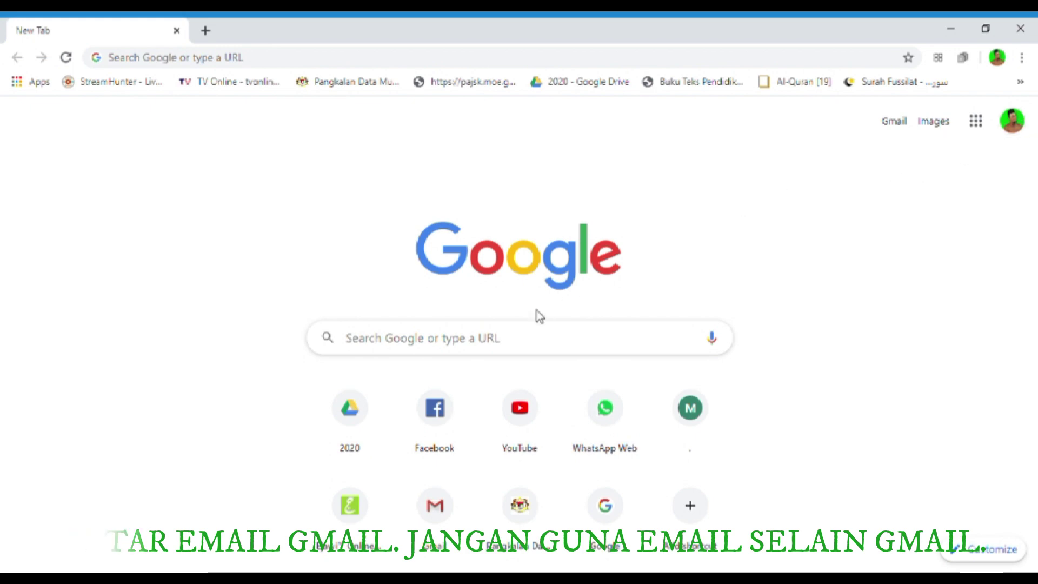
- Search Google for 'form' and open the 'Google Forms: Free Online Surveys for Personal Use' result
click(523, 349)
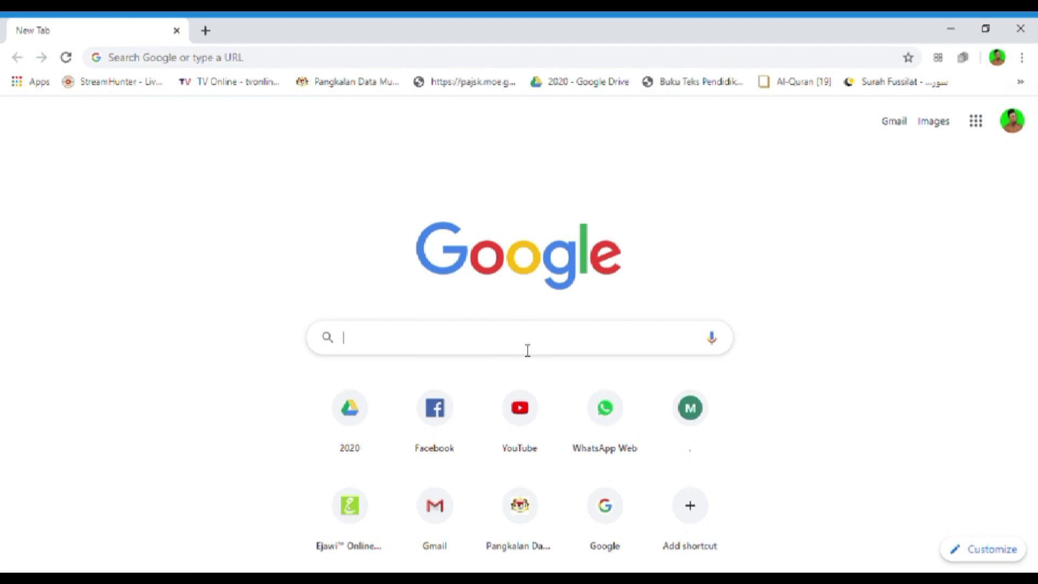
text(FOR)
key(BackSpace)
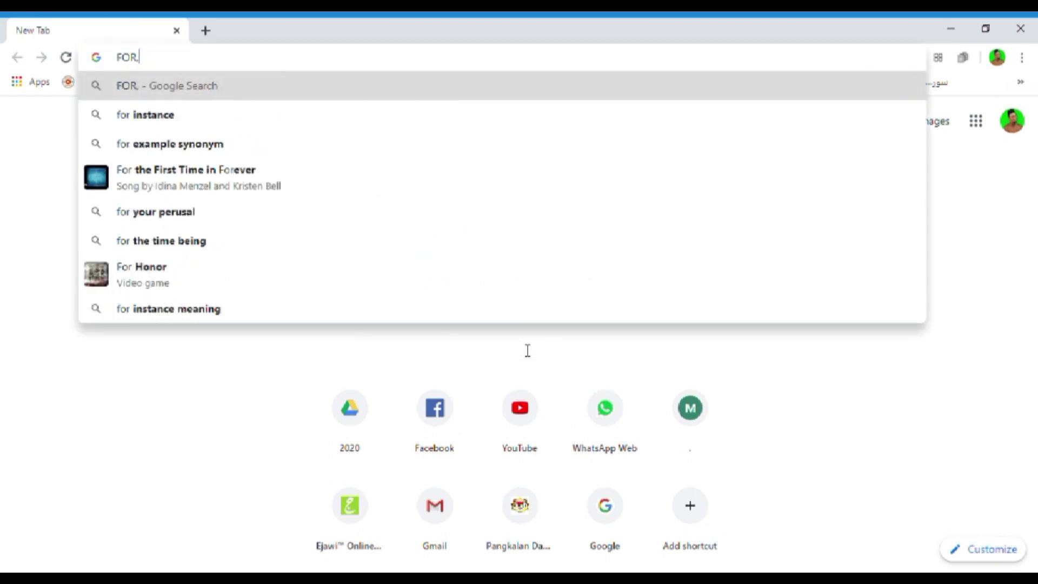
text(M)
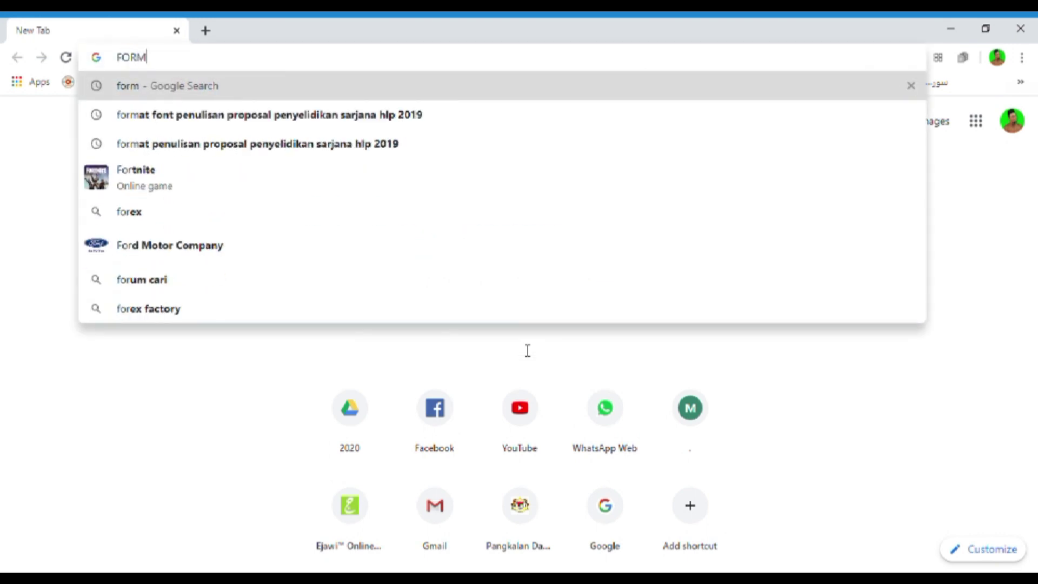
key(Return)
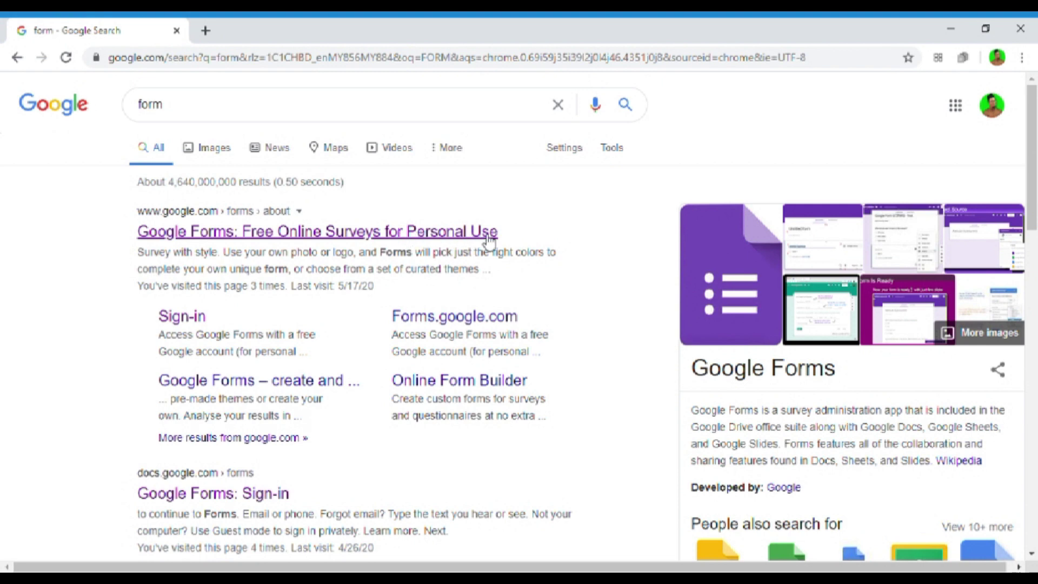
scroll(173, 279, down, 1)
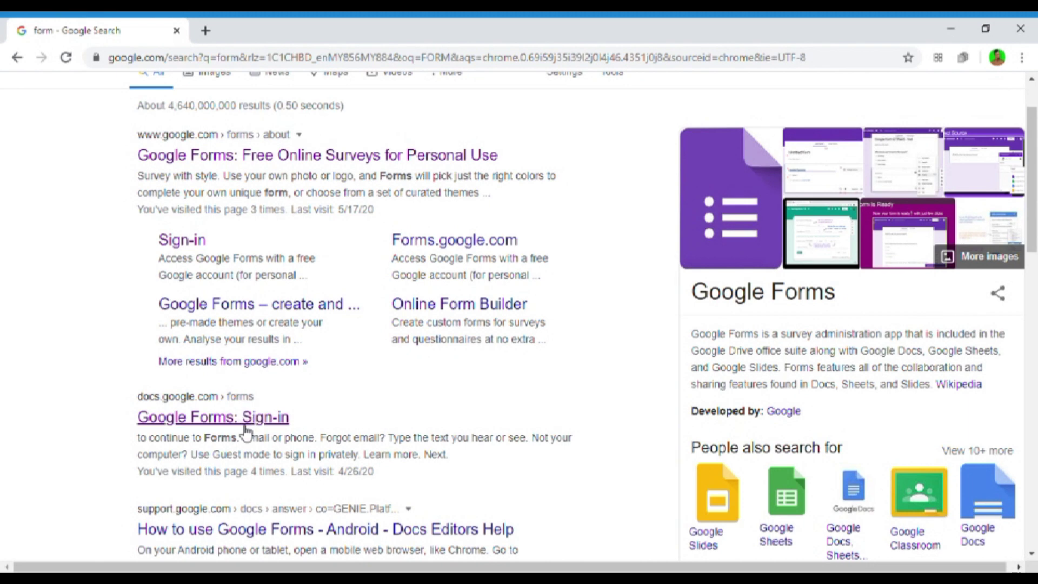
click(308, 161)
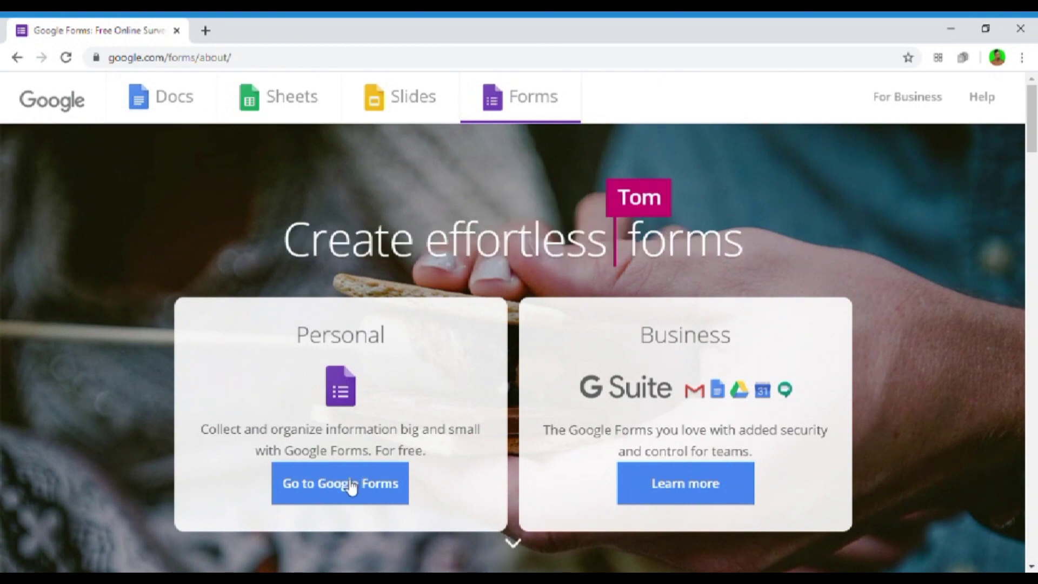
- Go to Google Forms and create a new form from the Event RSVP template
click(353, 500)
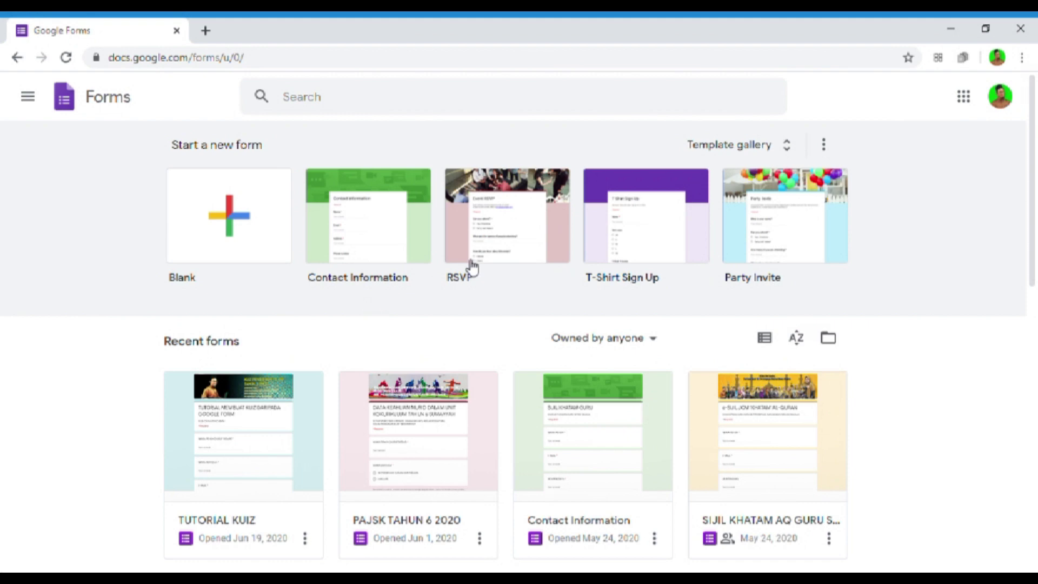
click(514, 253)
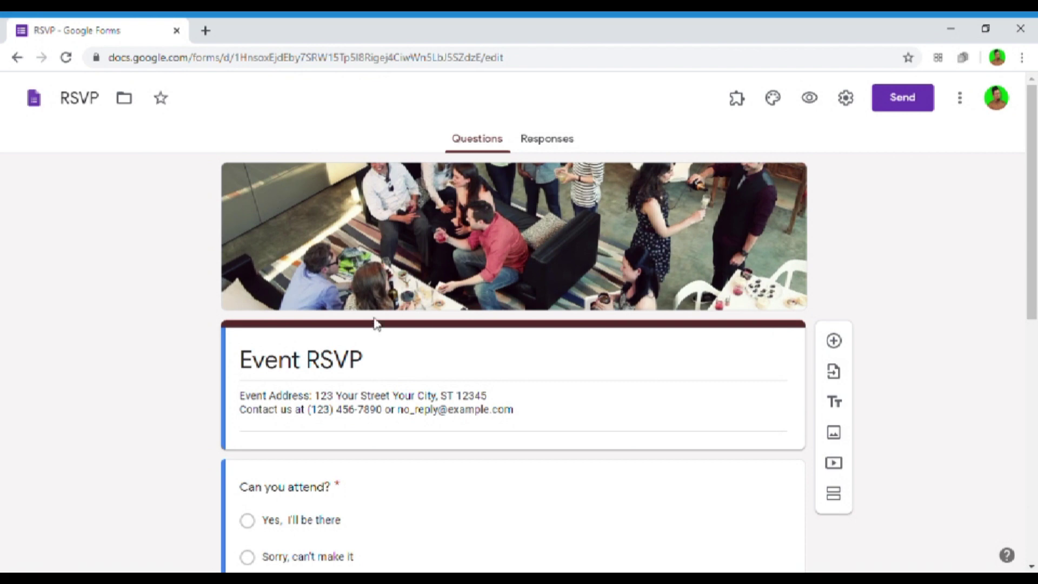
- Replace the Event RSVP form title with TOTURIAL KUIZ
triple_click(333, 368)
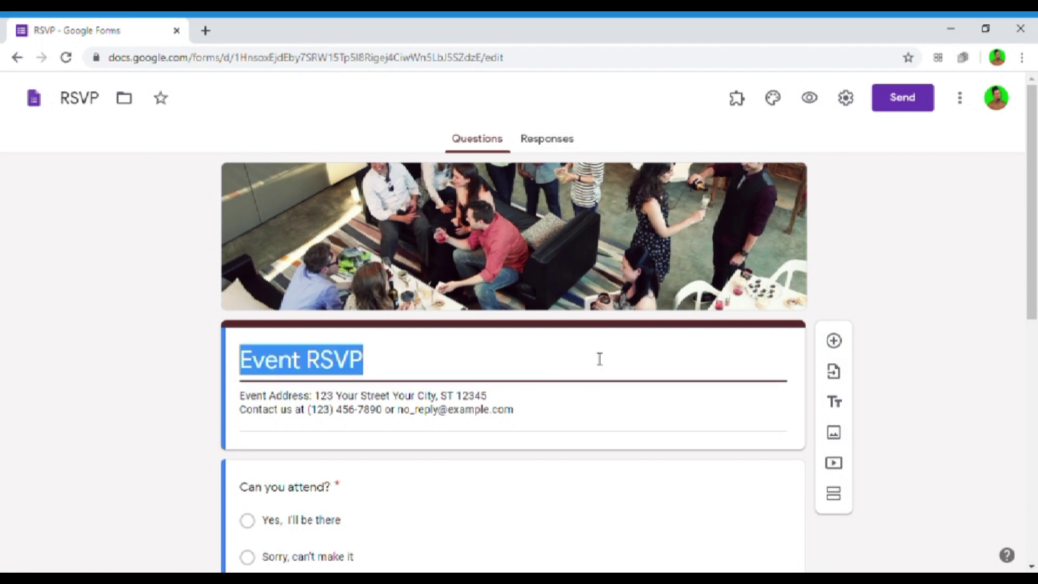
text(TOTURISL)
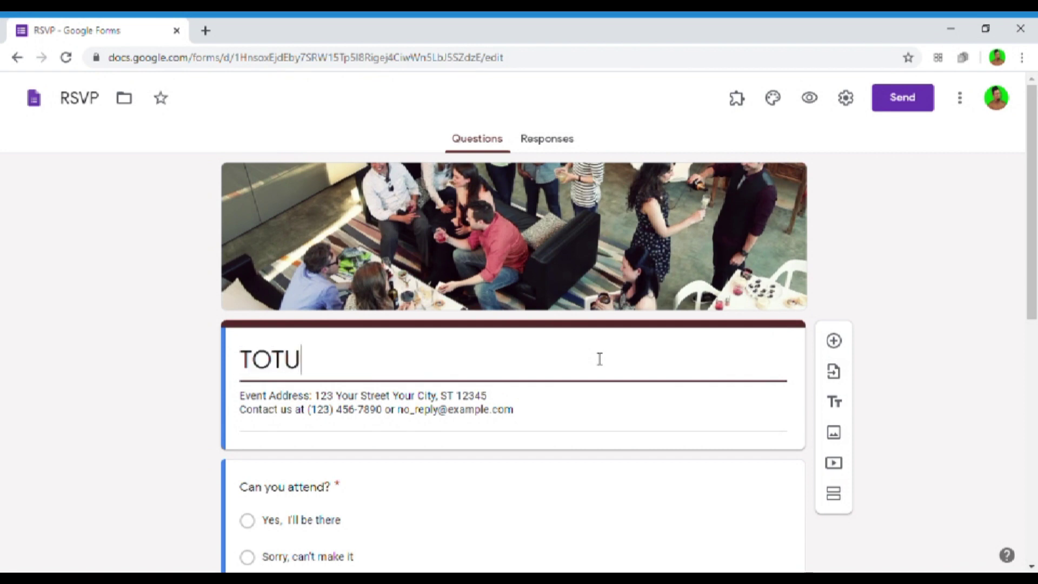
key(BackSpace)
key(BackSpace)
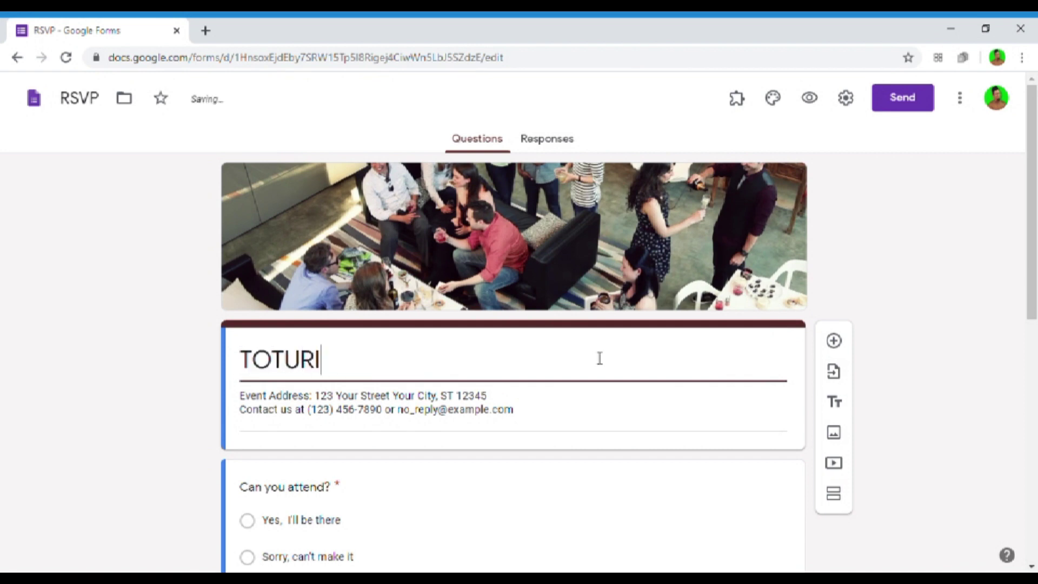
text(AL K)
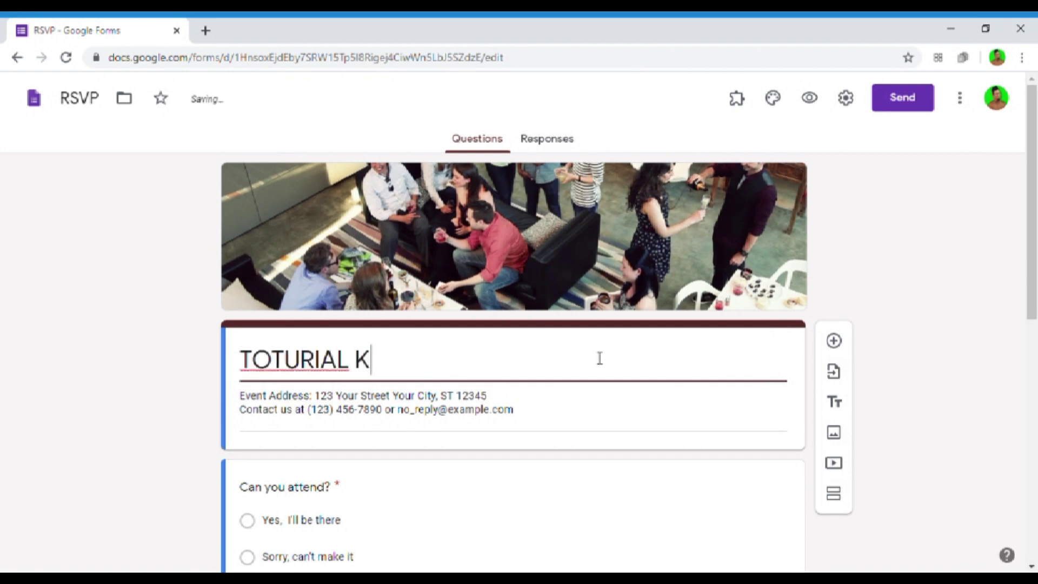
text(UIZ)
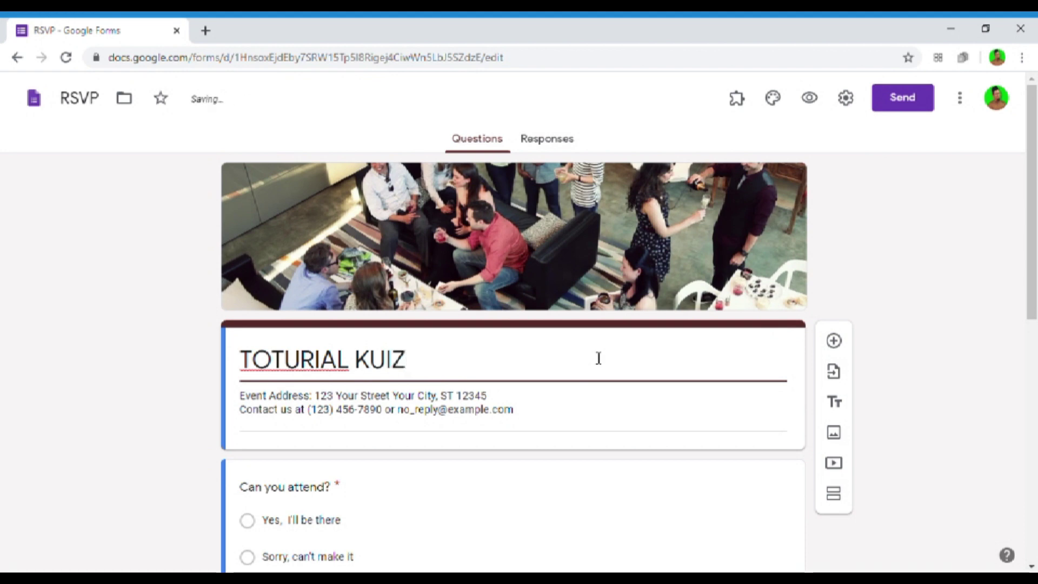
- Replace the description with BELAJAR KUIZ SECARA SANTAI MELALUI GOOGLE FORM
click(530, 424)
key(ctrl+a)
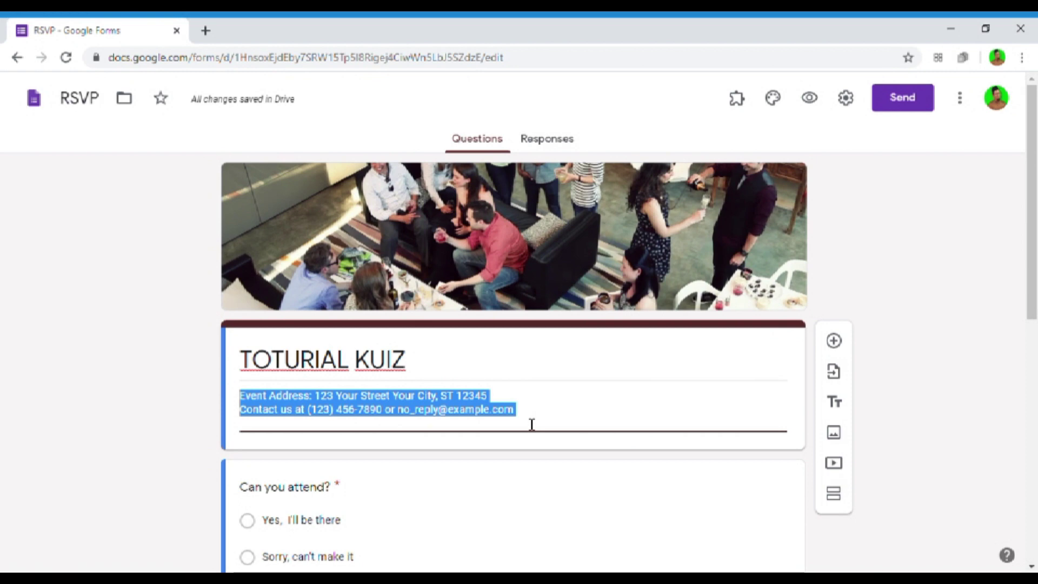
text(KUIZ)
key(BackSpace)
key(BackSpace)
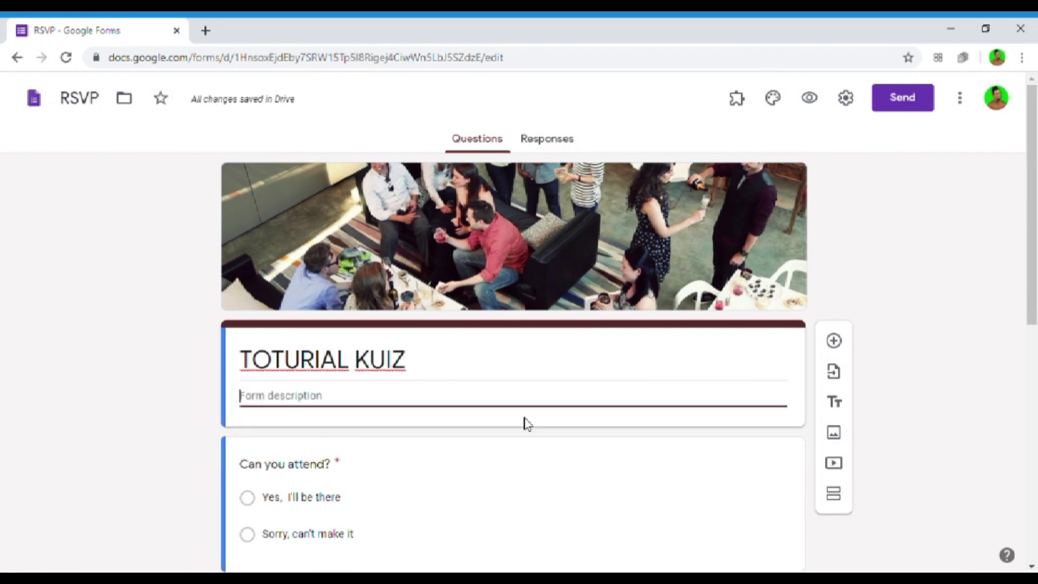
text(BELAJAR KUIZ)
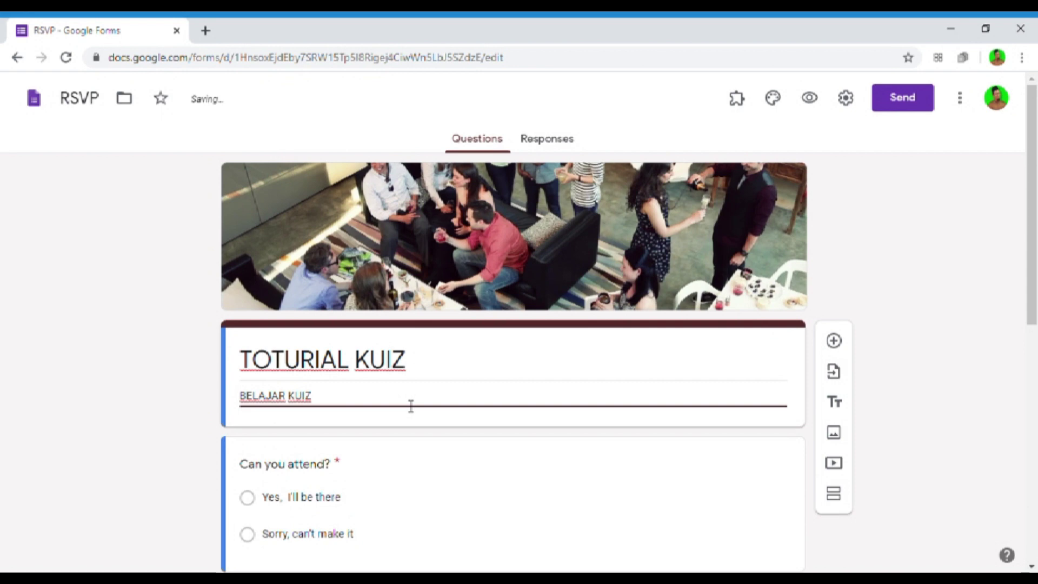
text(RA SANTAI)
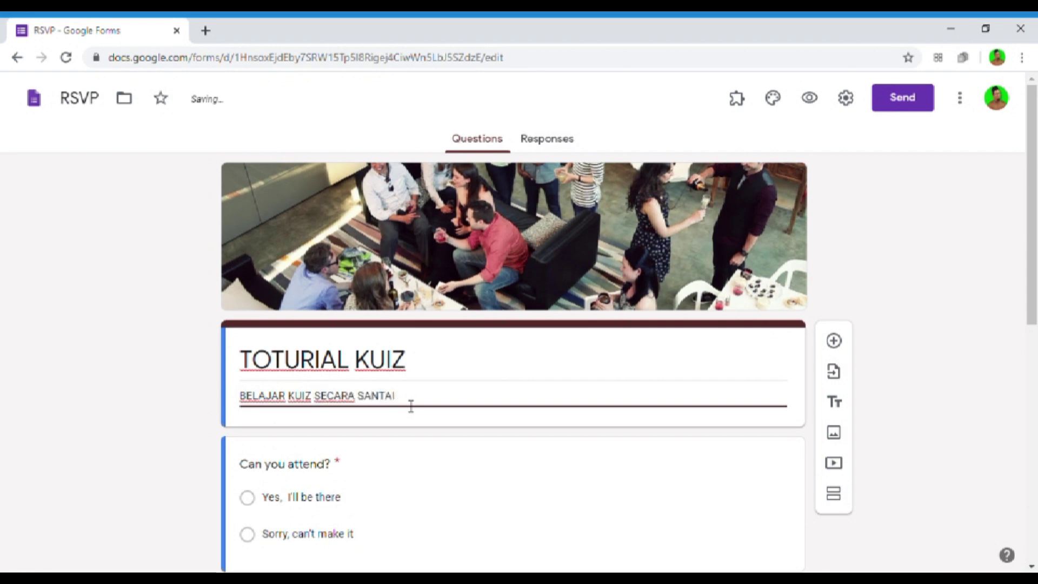
text( MELALUI GO)
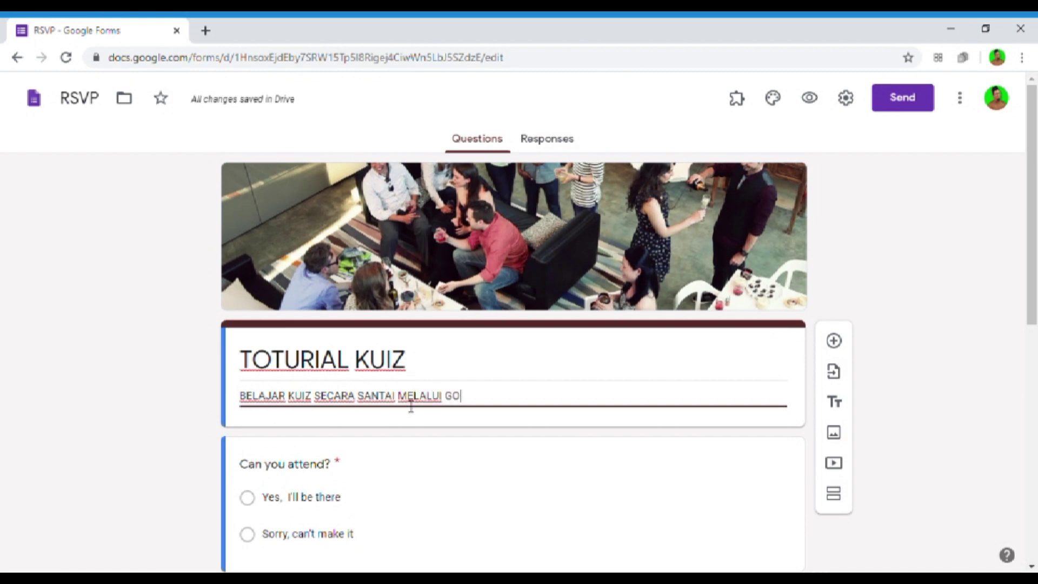
text(OGLE FORM)
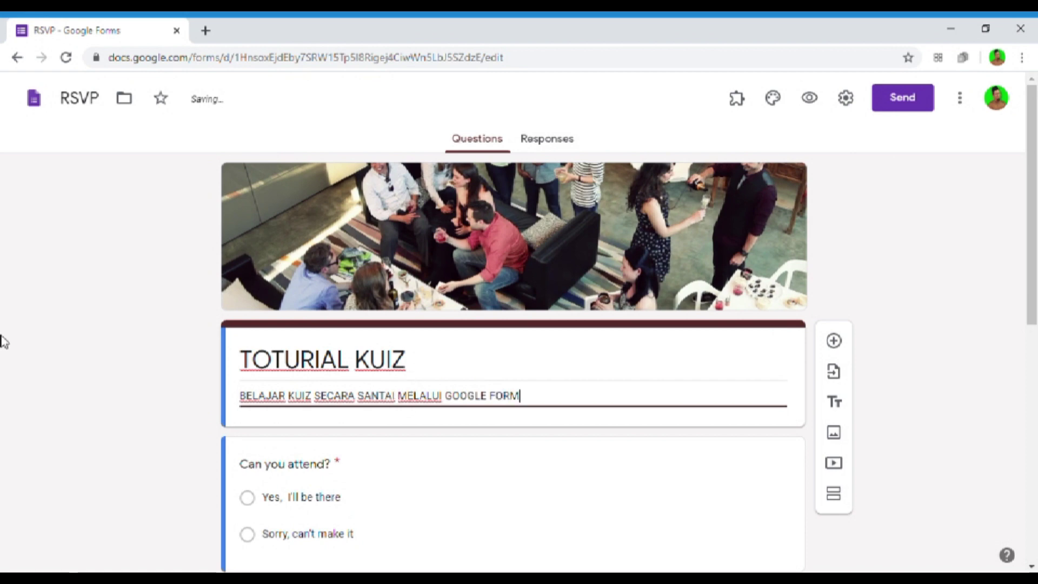
click(191, 400)
- Change 'Can you attend?' to Short answer, retitle it NAMA (HURUF BESAR), and keep it required
scroll(508, 333, down, 6)
scroll(508, 332, up, 1)
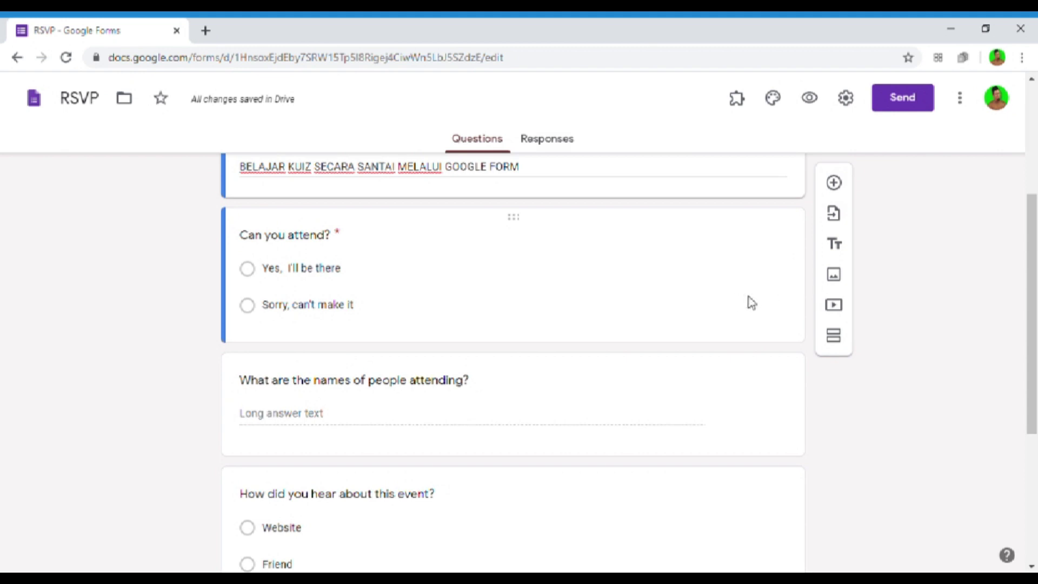
click(553, 316)
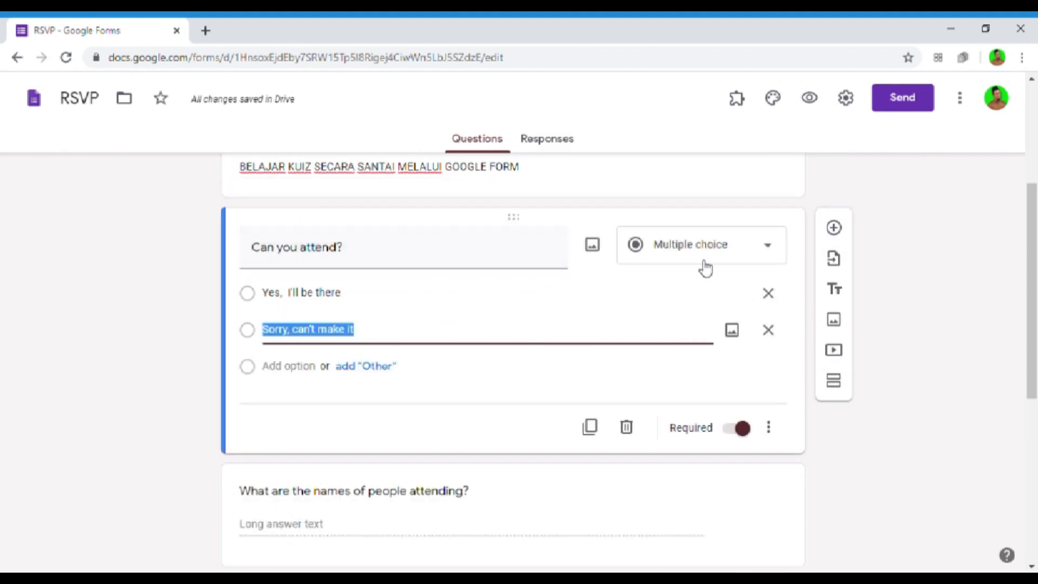
click(721, 264)
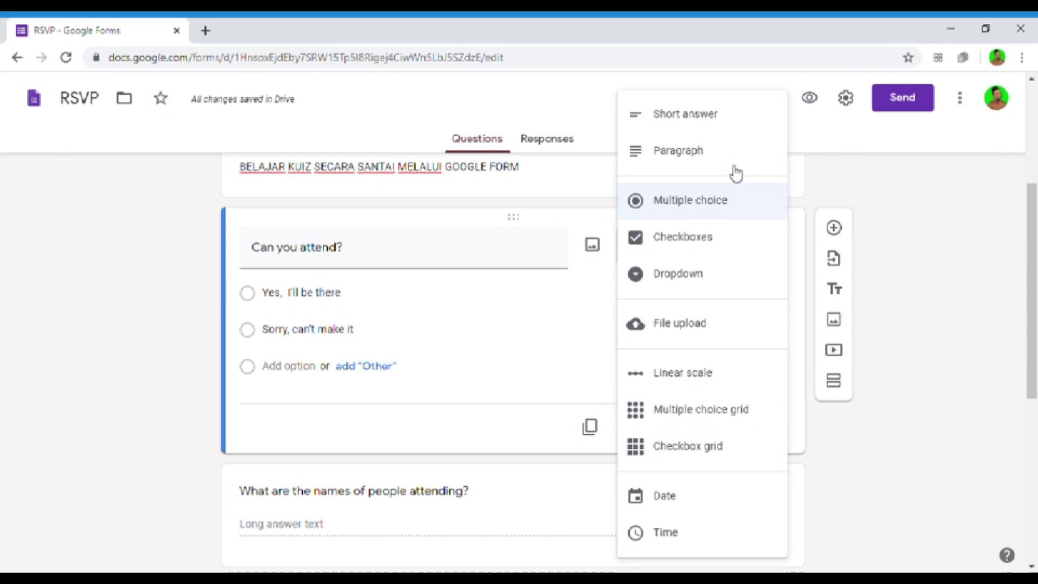
click(724, 129)
click(371, 258)
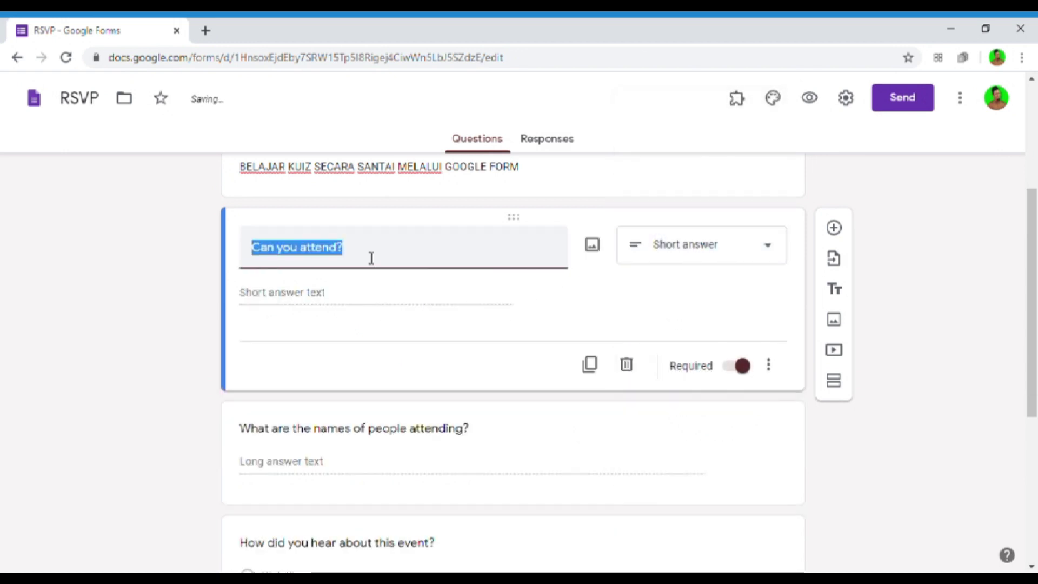
text(NAMA)
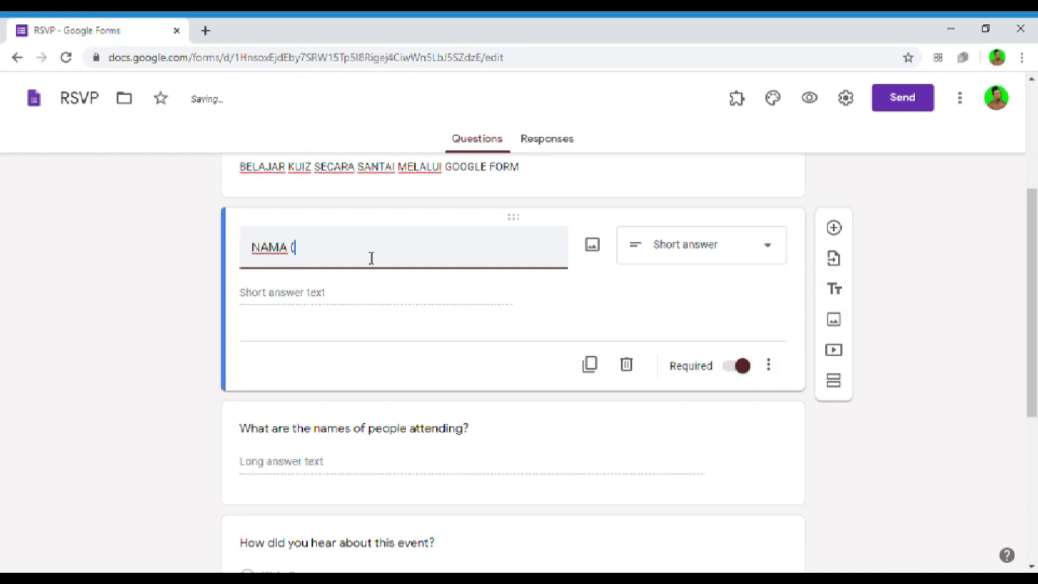
text( (HURUF BESAR)
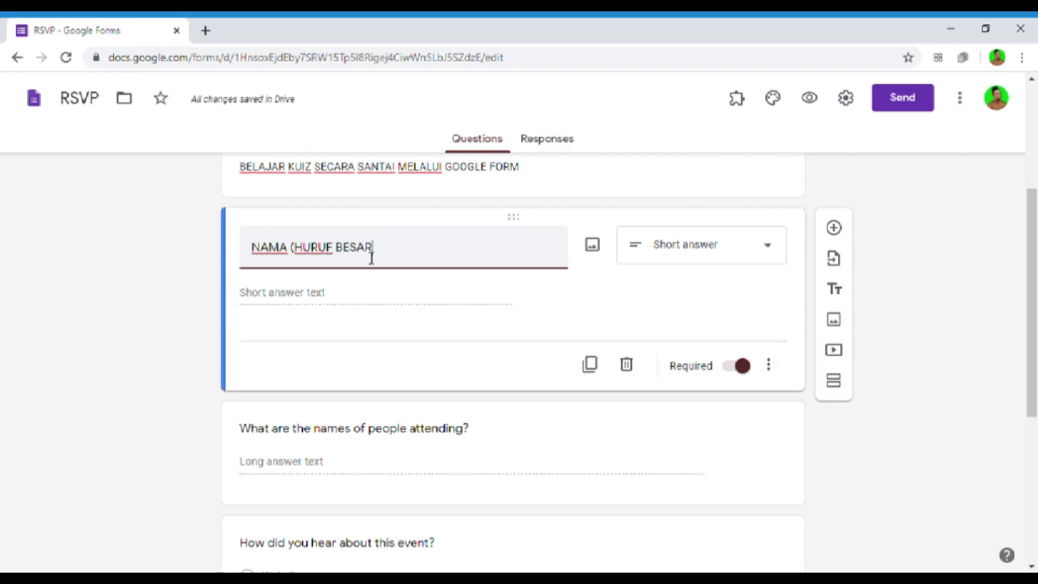
text())
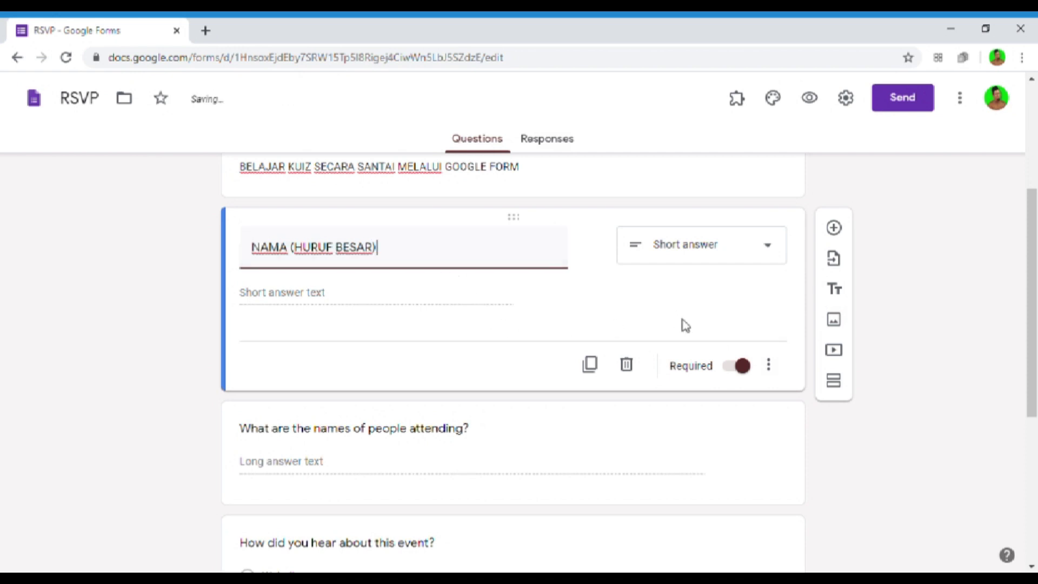
click(742, 366)
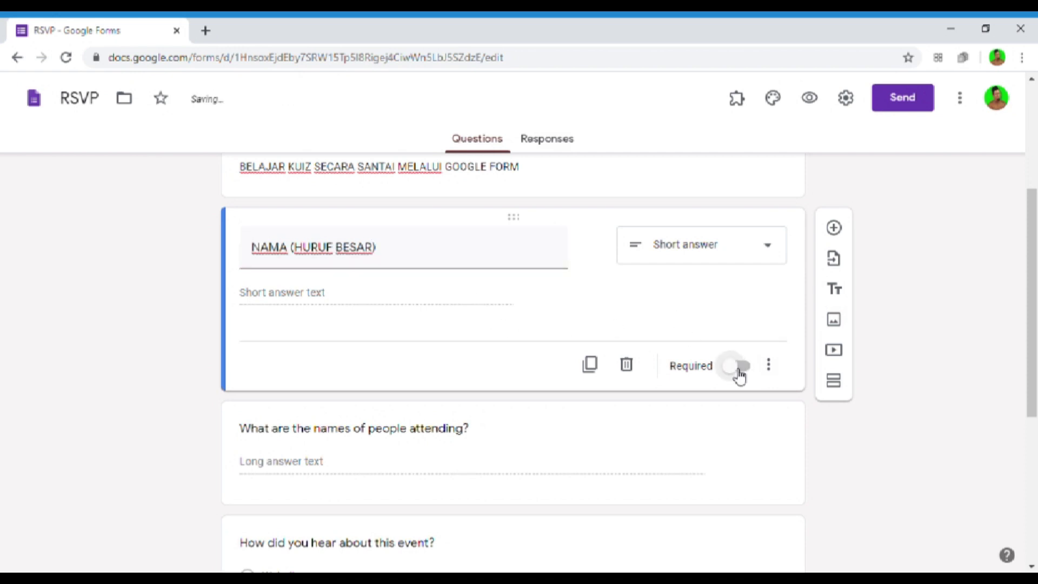
click(739, 373)
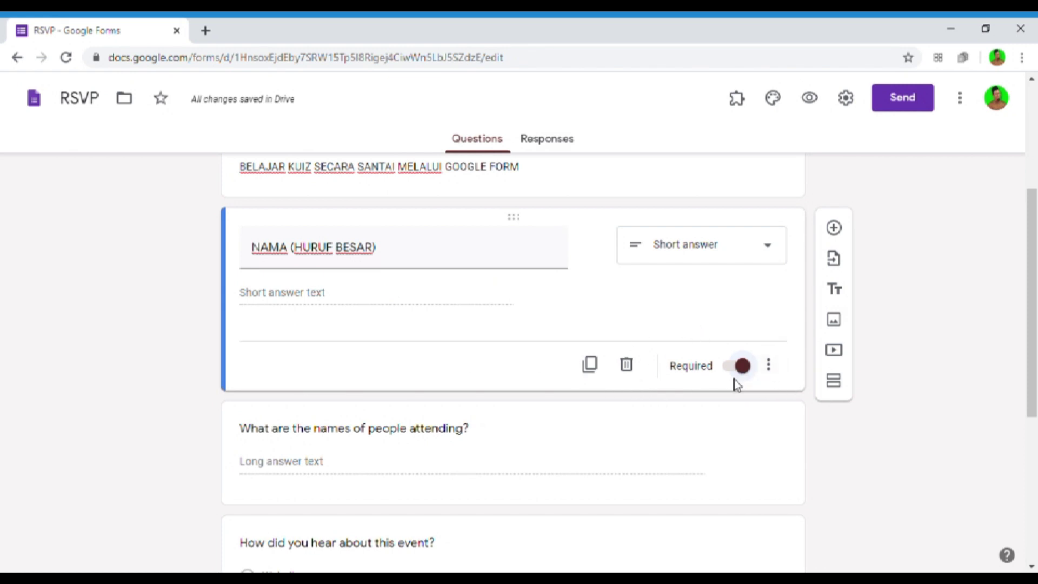
scroll(738, 388, down, 4)
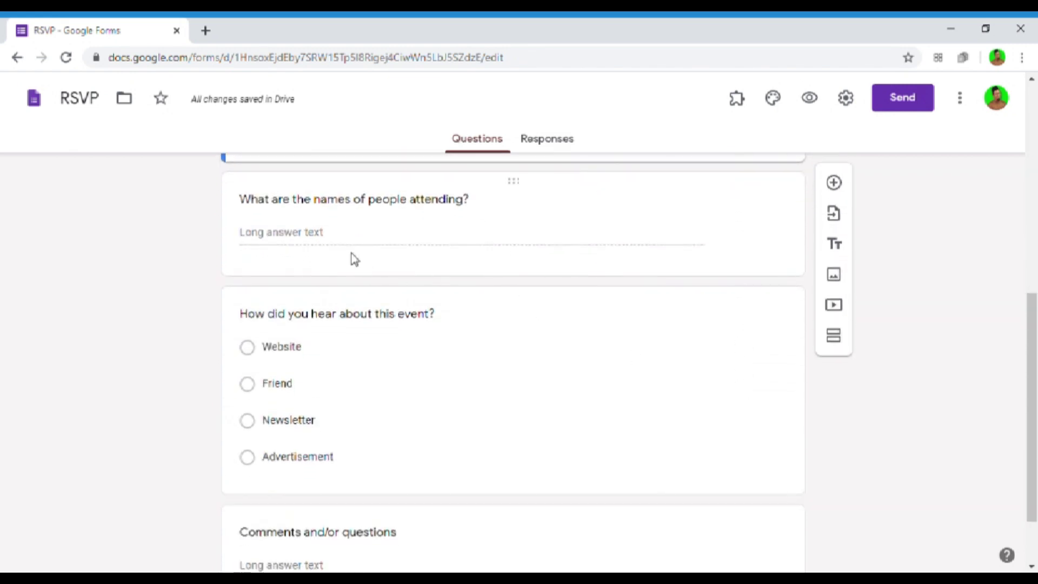
- Retitle the attendee-names question NAMA SEKOLAH, make it Short answer, and mark it required
click(295, 204)
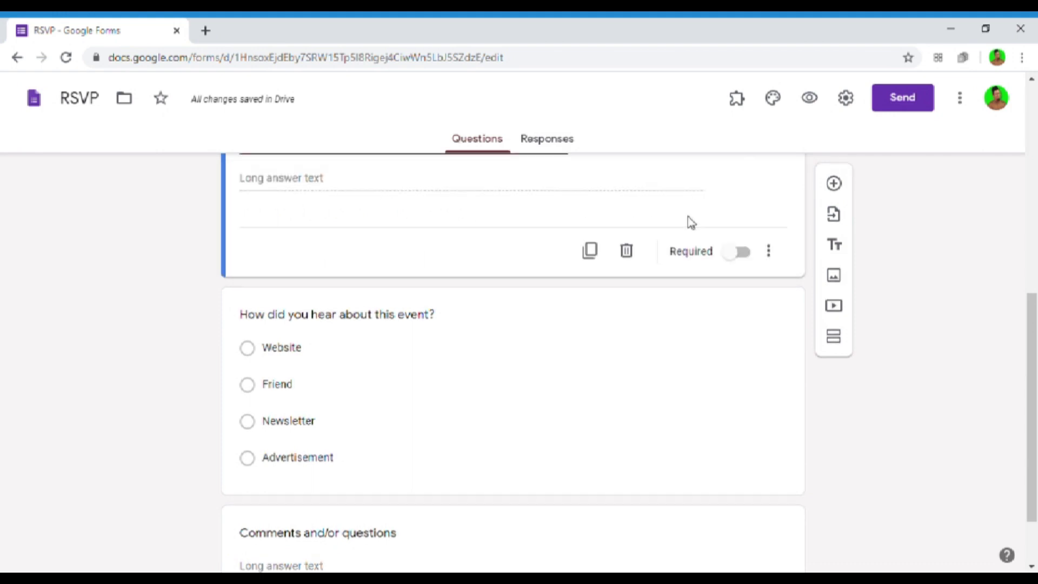
scroll(690, 222, up, 2)
text(NA)
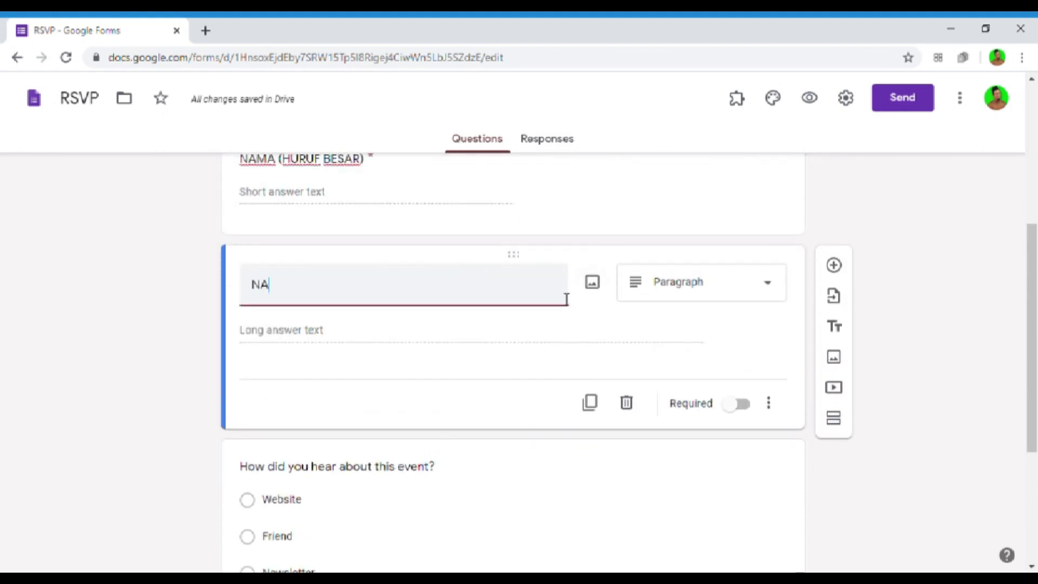
text(MA SEKL)
key(BackSpace)
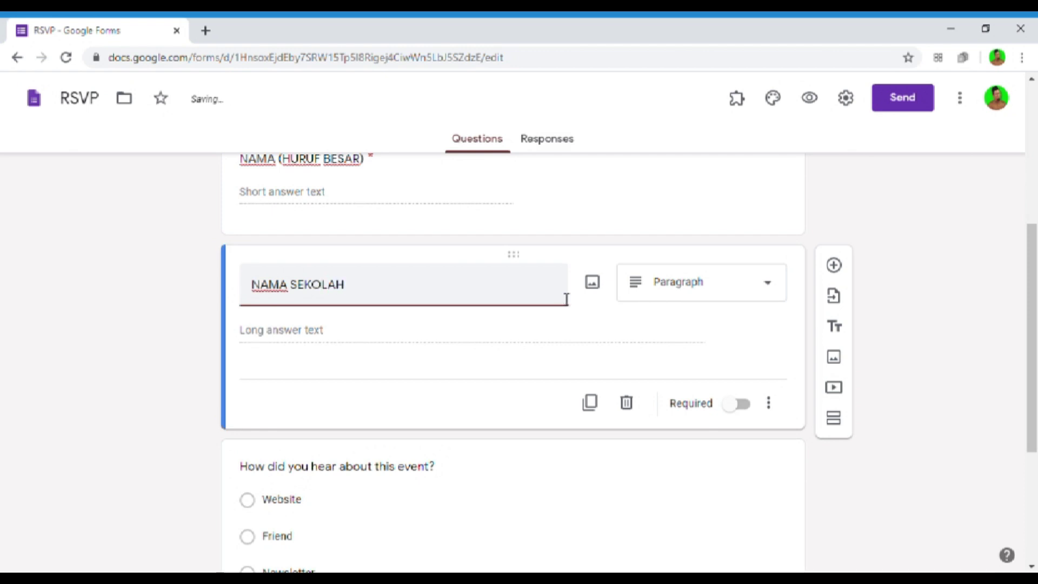
click(675, 295)
click(721, 111)
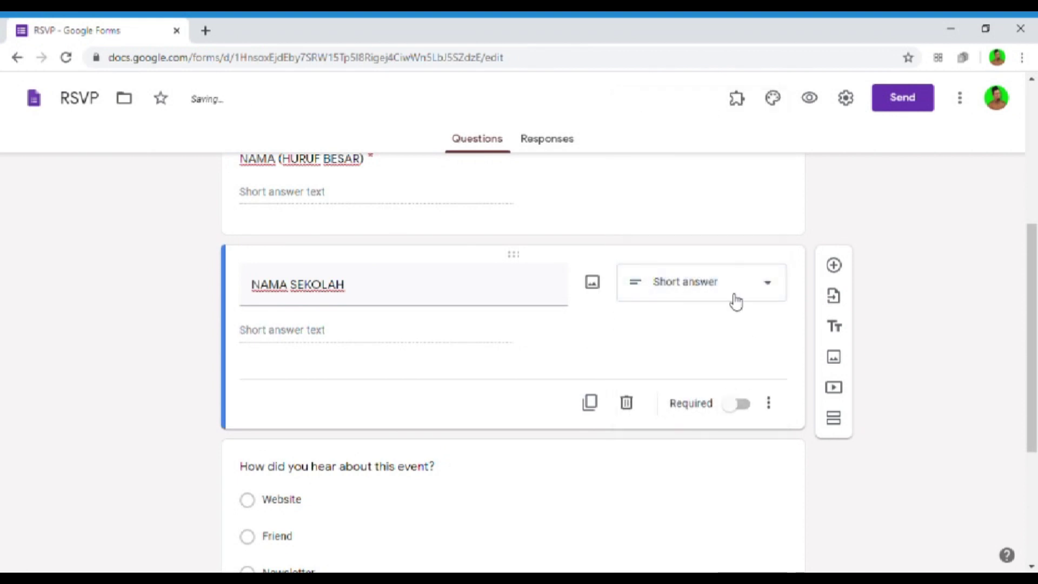
click(741, 403)
- Delete the 'How did you hear about this event?' question
scroll(440, 408, down, 3)
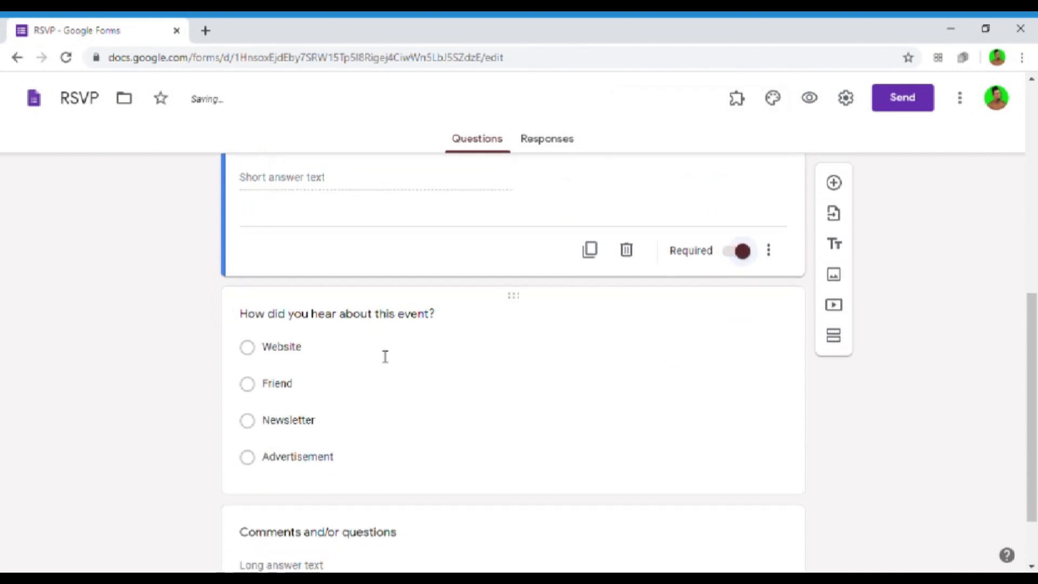
click(389, 327)
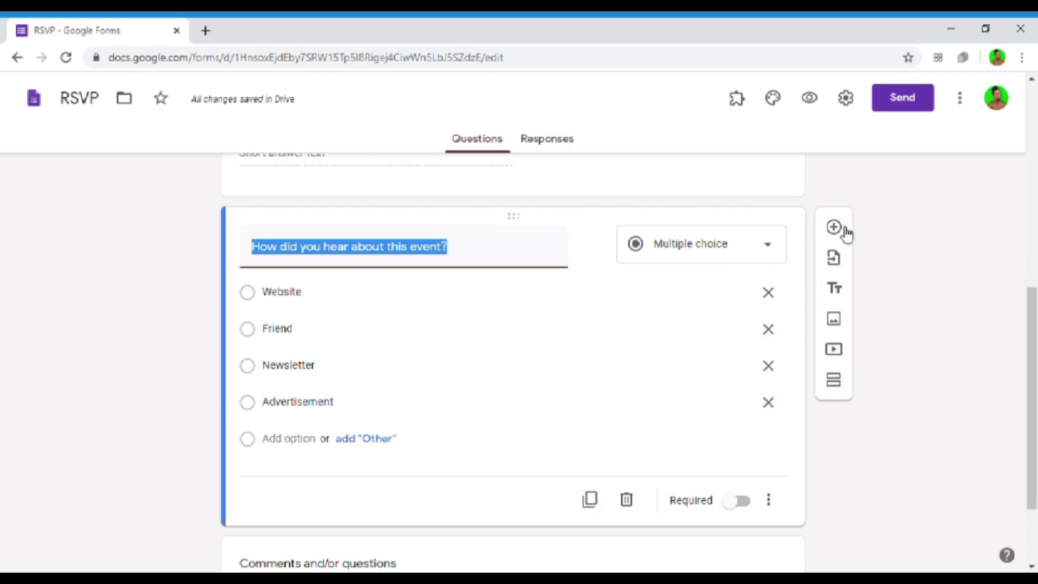
click(627, 500)
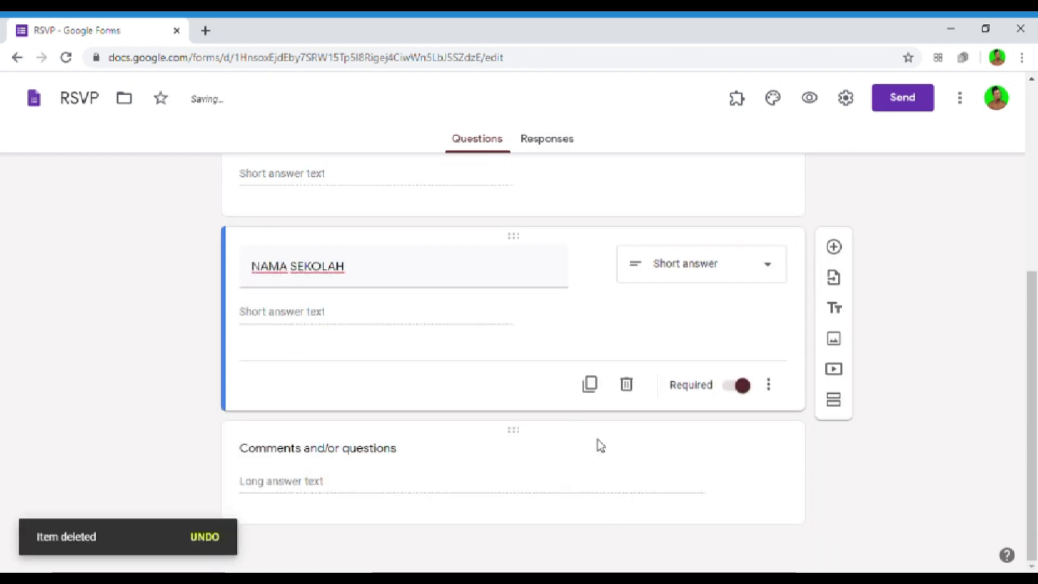
click(370, 450)
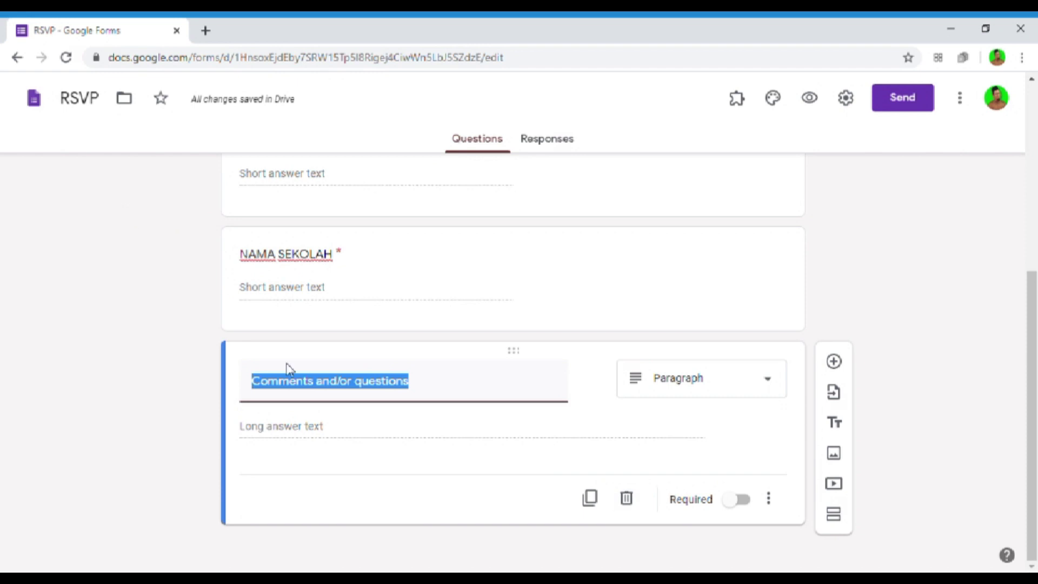
- Switch the Comments and/or questions item from Paragraph to Short answer, retitle it E-MAIL, and require it
click(764, 386)
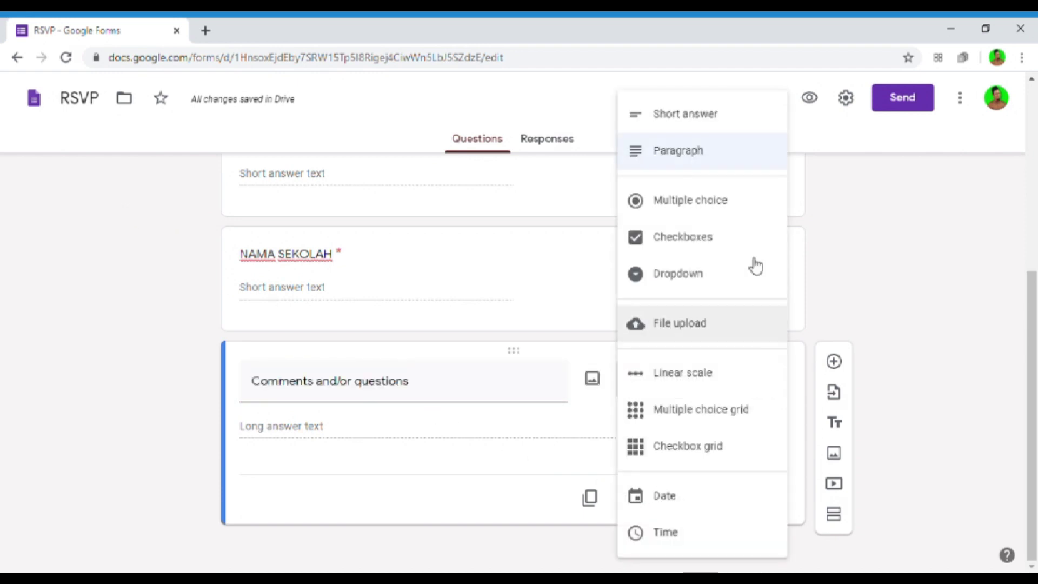
click(717, 127)
click(301, 396)
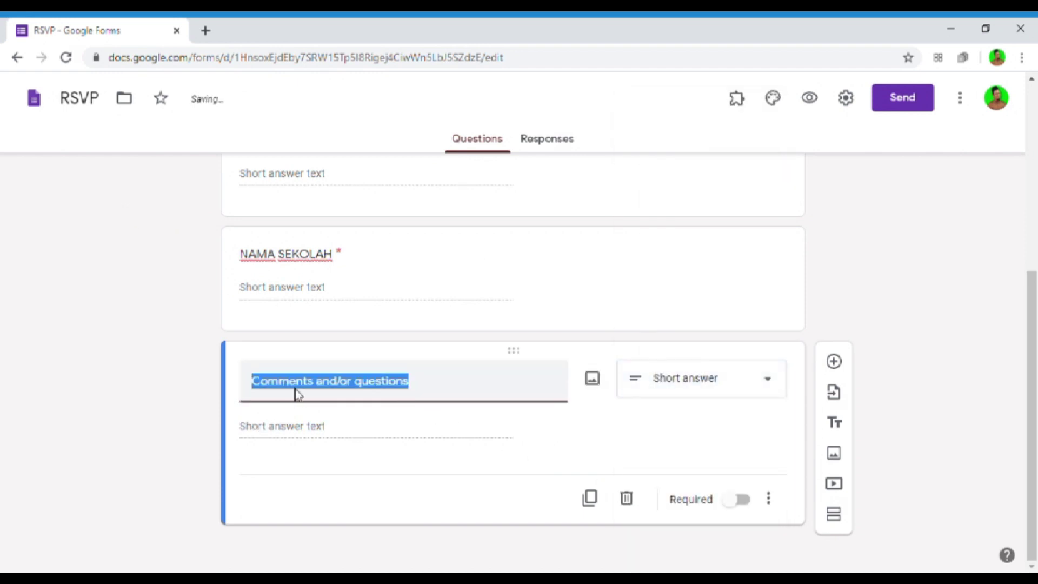
text(E-M)
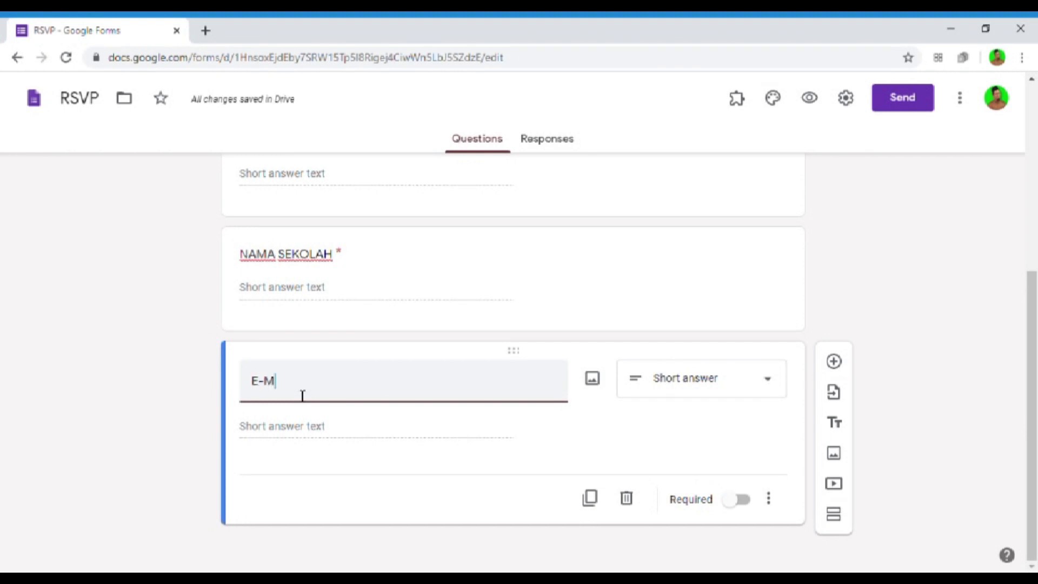
text(A)
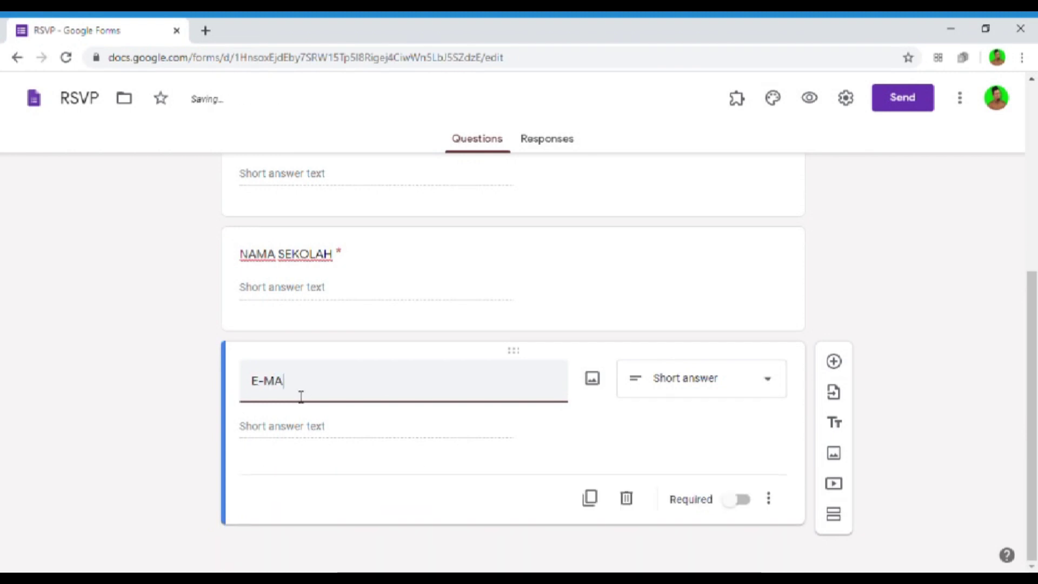
text(IL)
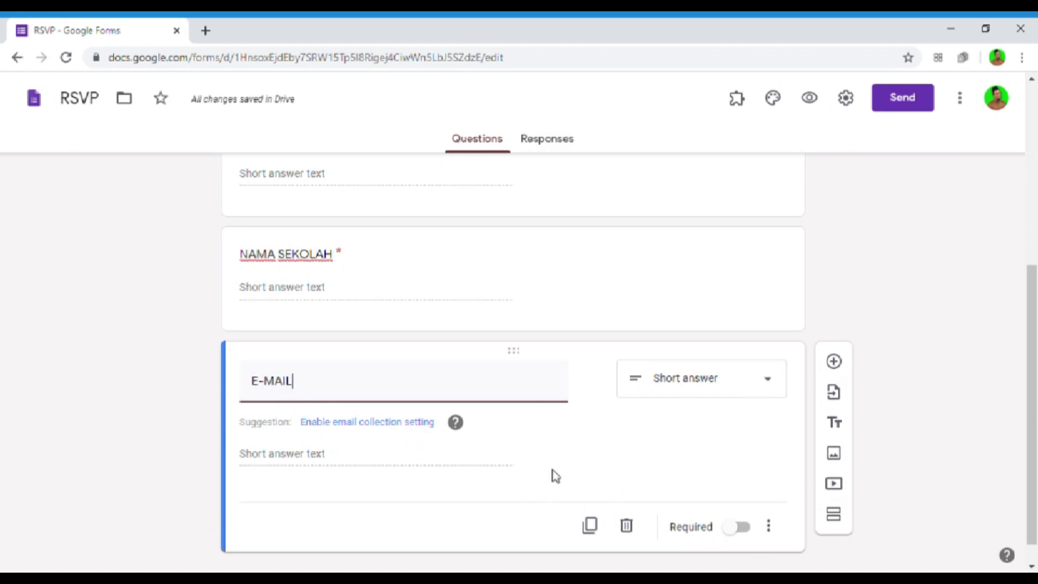
click(738, 527)
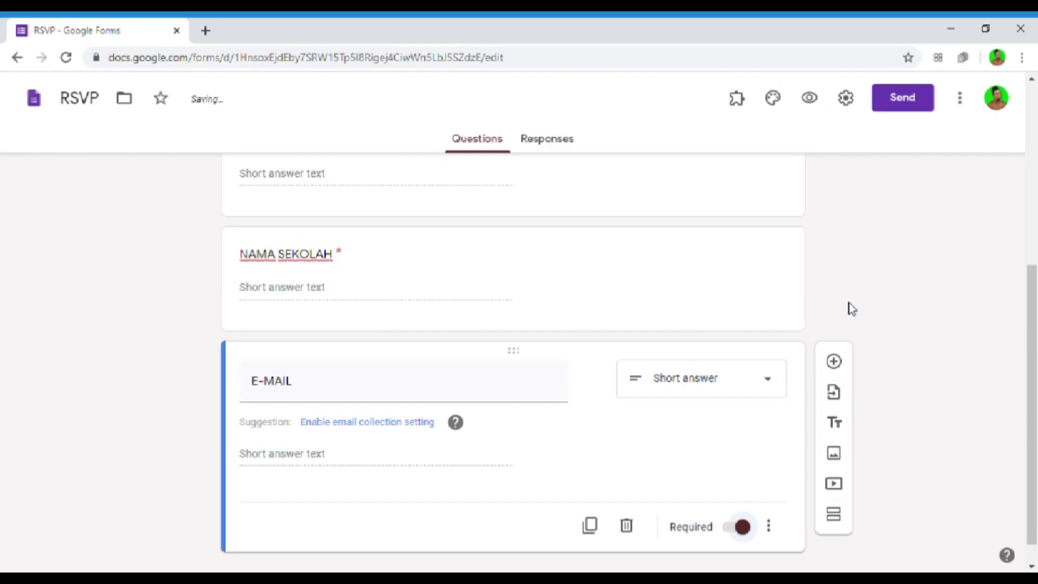
scroll(720, 234, up, 7)
scroll(535, 273, down, 6)
scroll(531, 277, up, 6)
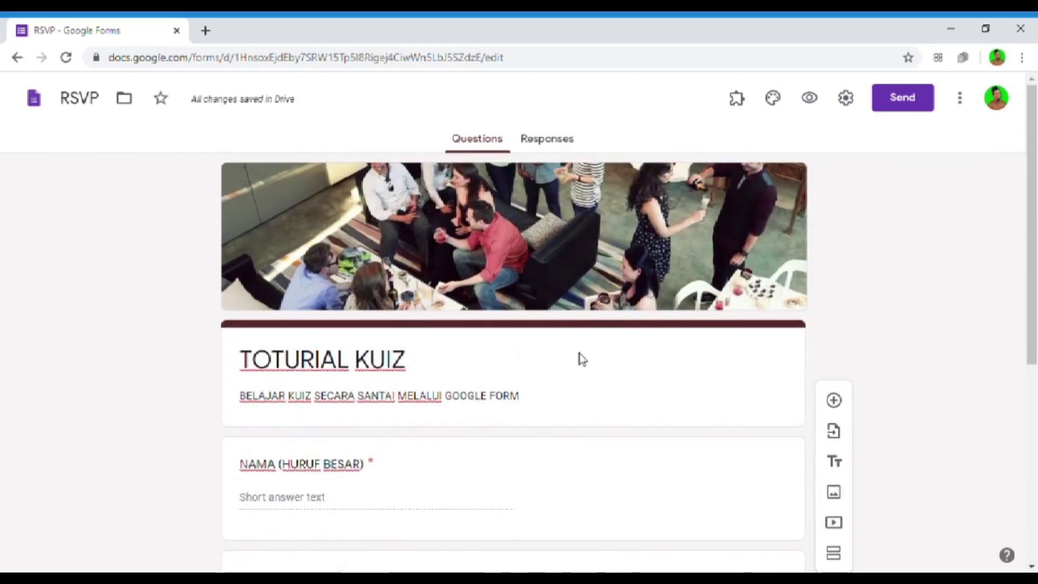
scroll(650, 401, down, 4)
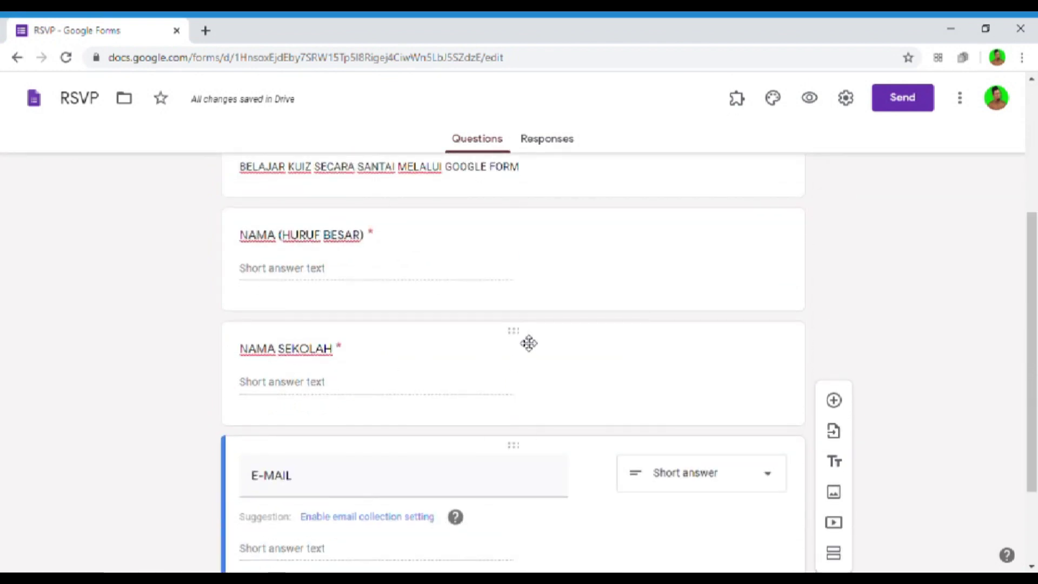
scroll(510, 341, up, 4)
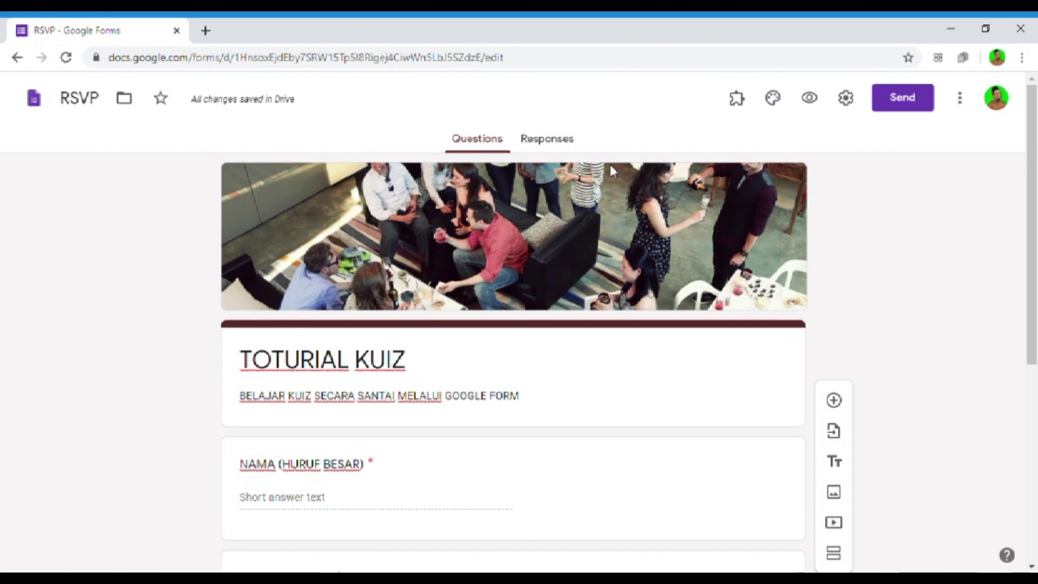
scroll(875, 351, down, 1)
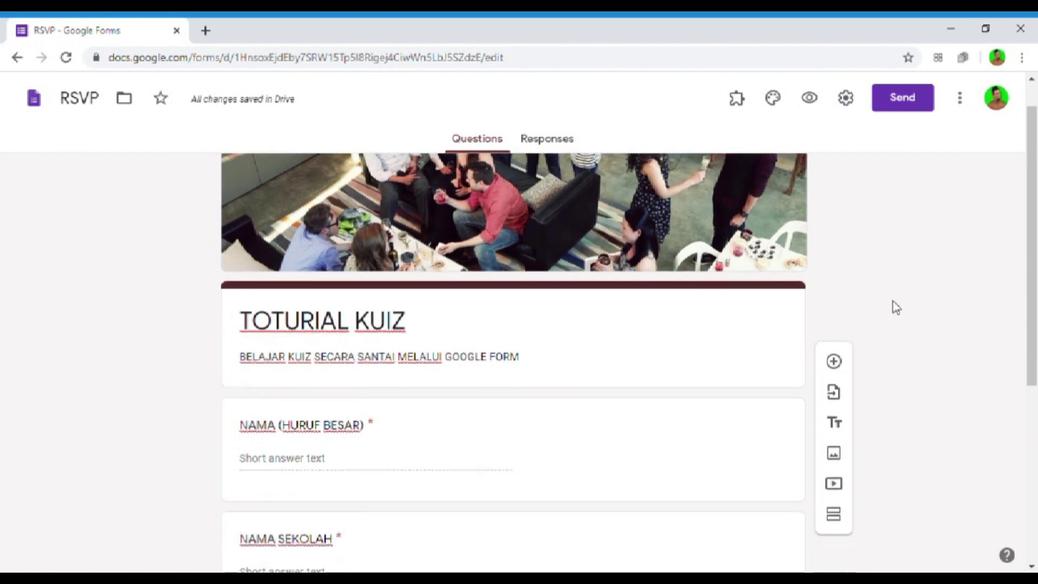
scroll(672, 196, up, 1)
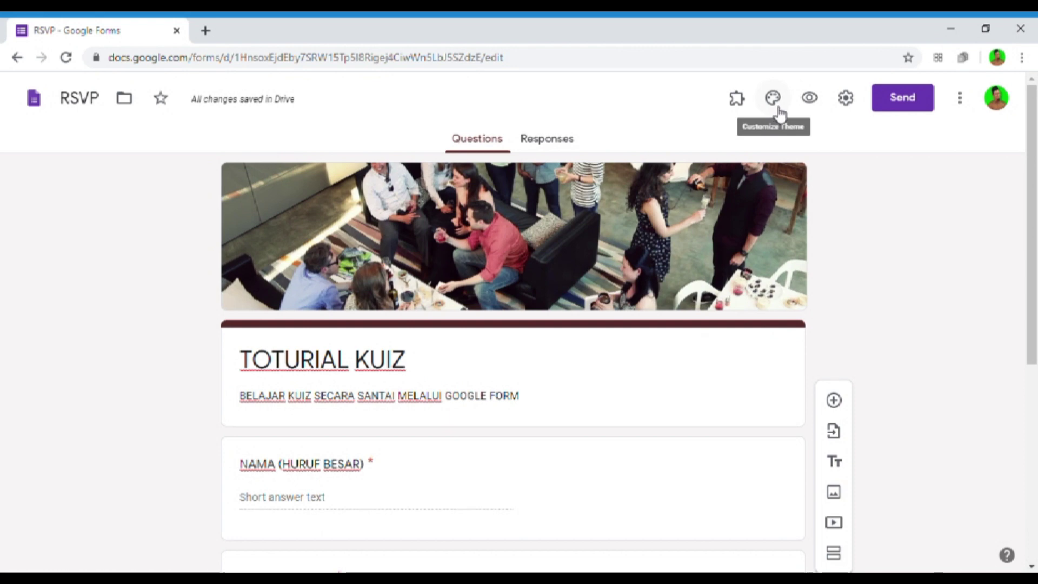
- Remove the party header and insert the blue light-streak image from the Work and School themes
click(779, 113)
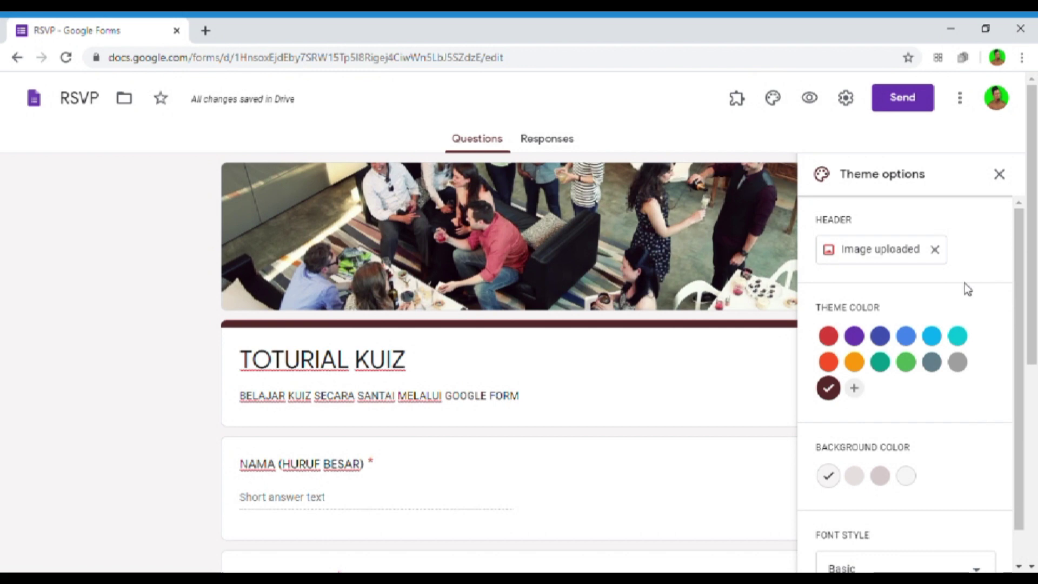
click(937, 257)
click(906, 248)
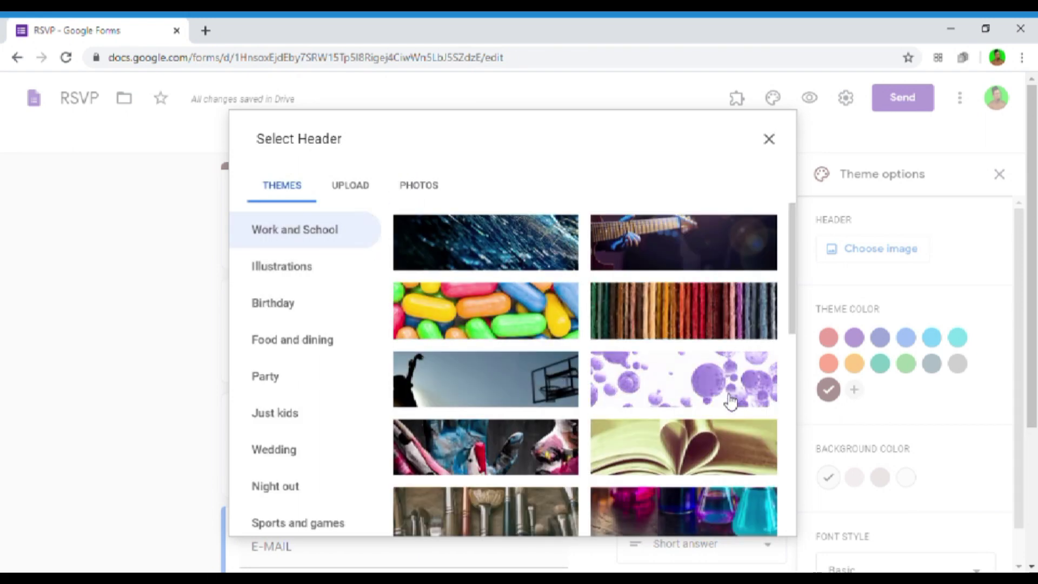
click(491, 307)
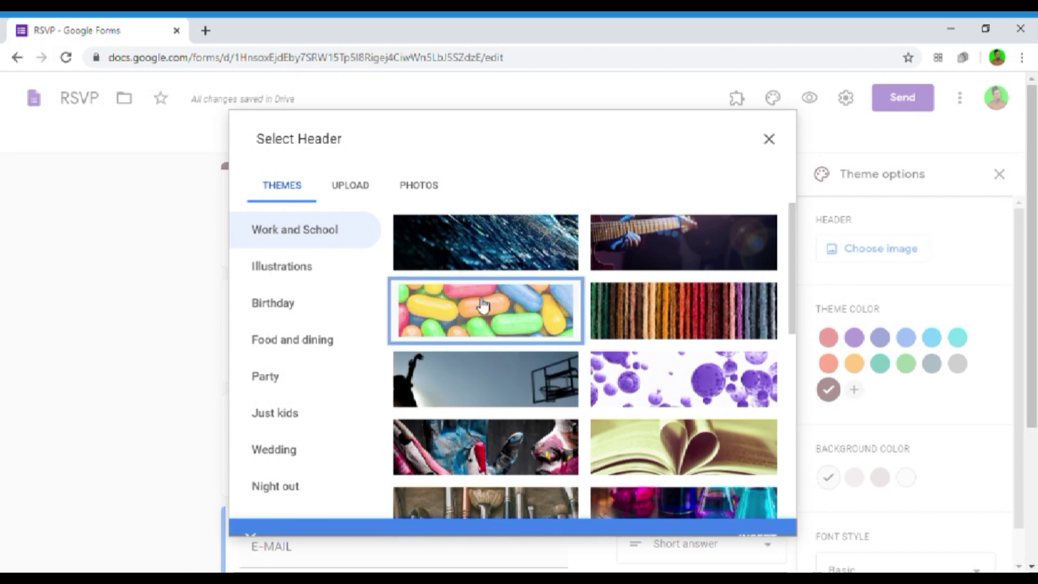
click(493, 250)
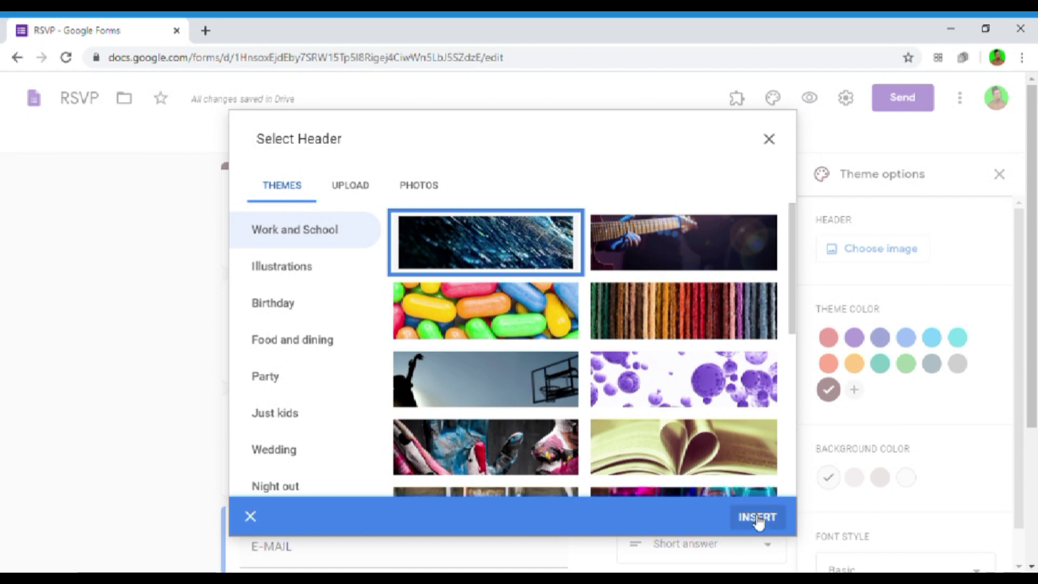
click(757, 518)
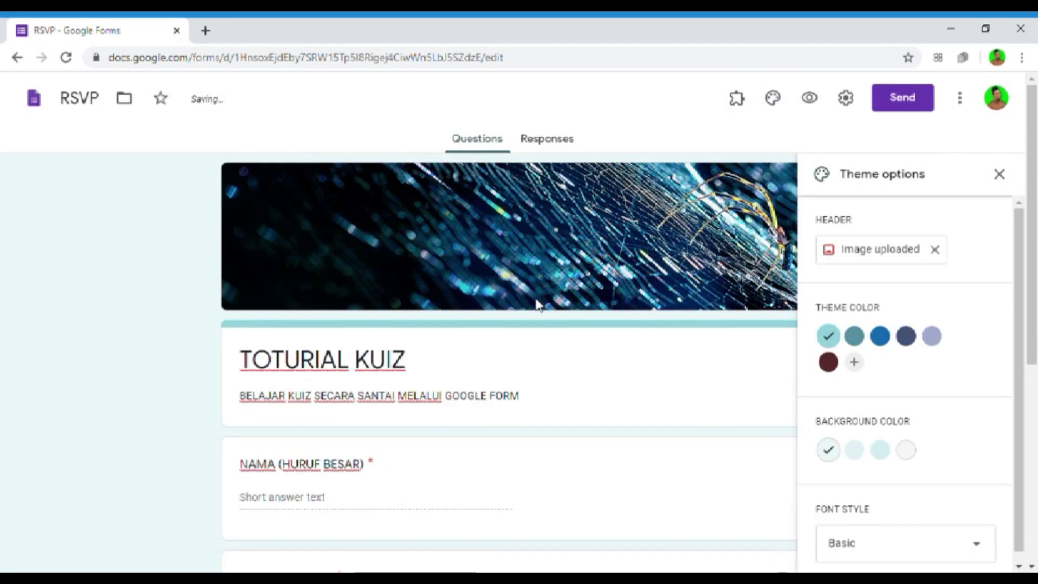
- Upload the KUIZ PENDIDIKAN ISLAM TAHUN 3 (PBD) banner as the header, cropping it slightly upward
click(876, 253)
click(355, 185)
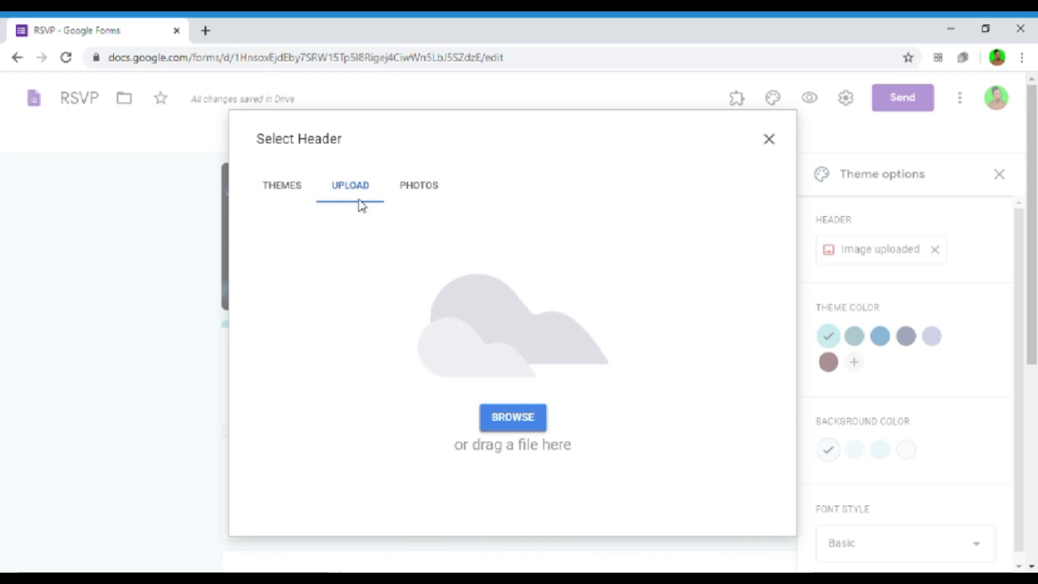
click(533, 431)
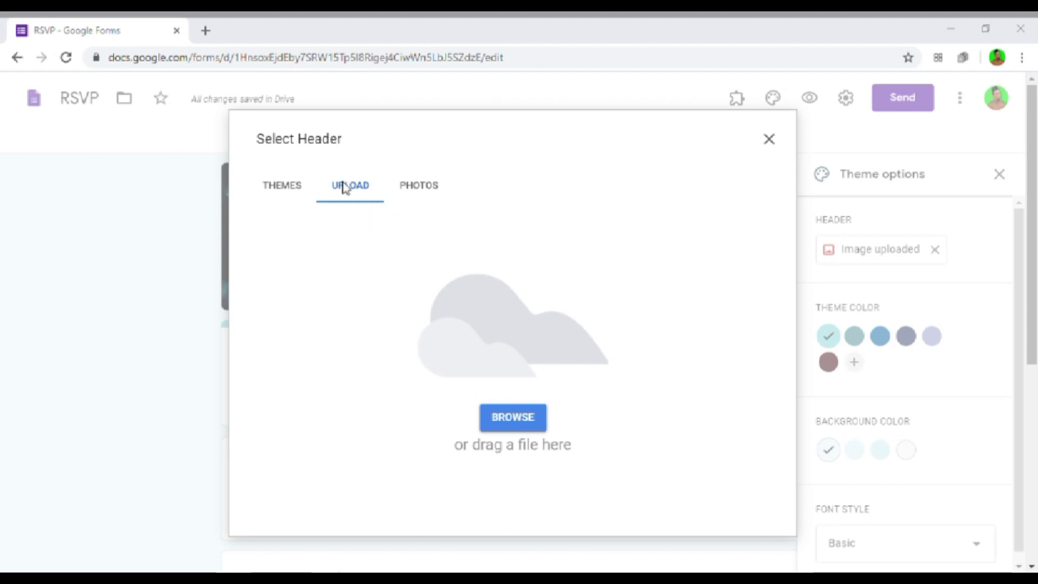
click(412, 363)
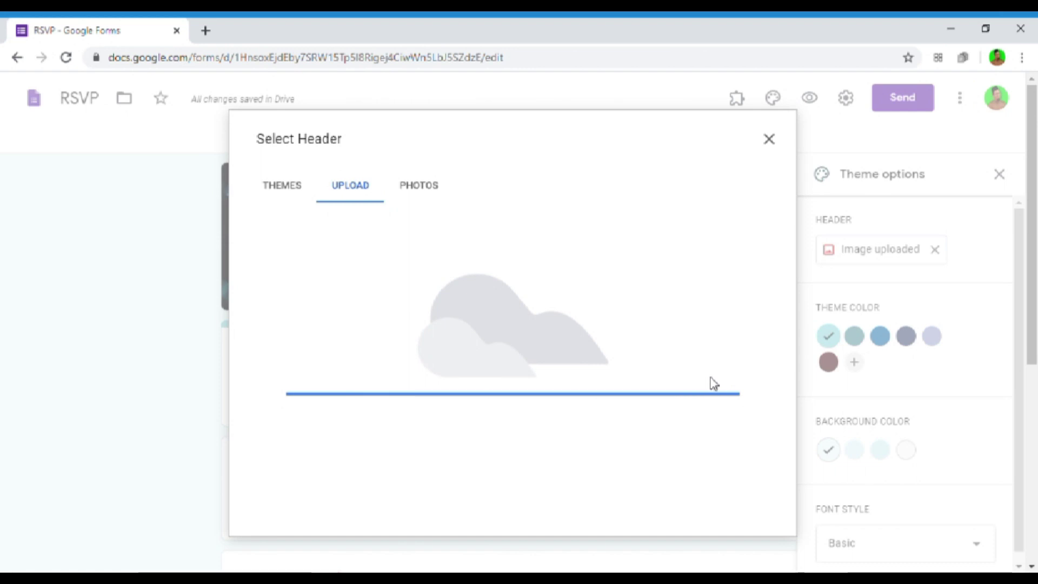
drag(660, 370, 660, 336)
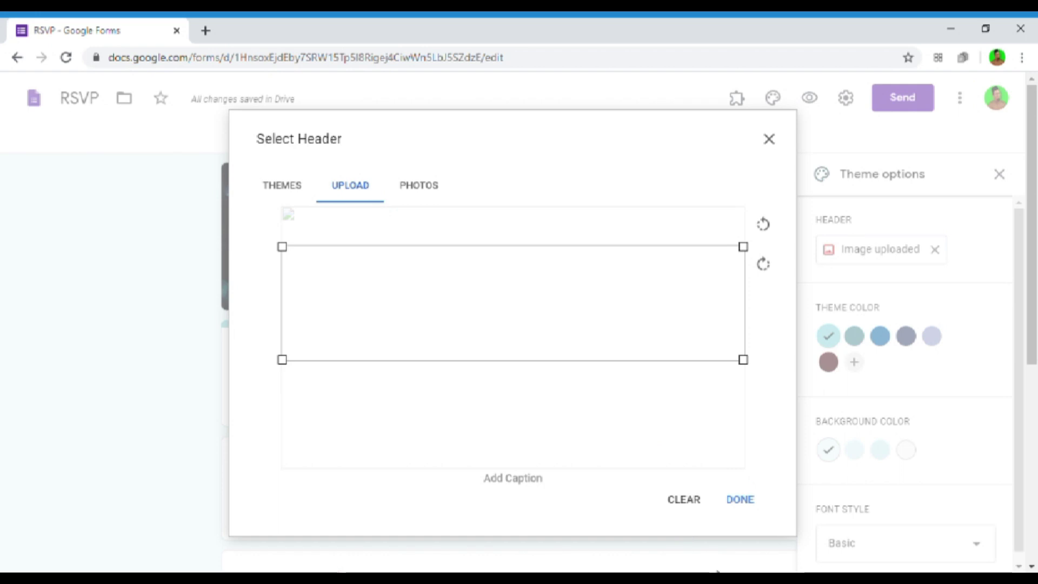
click(741, 498)
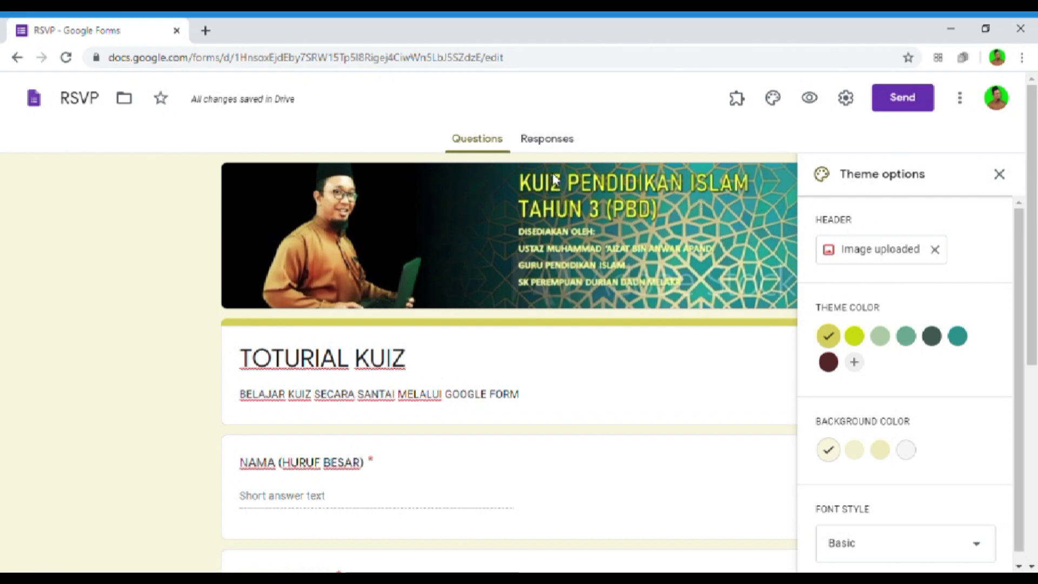
- Set the theme colour to light green and the background to the palest green tint
scroll(725, 295, down, 3)
scroll(837, 392, down, 1)
scroll(514, 378, down, 4)
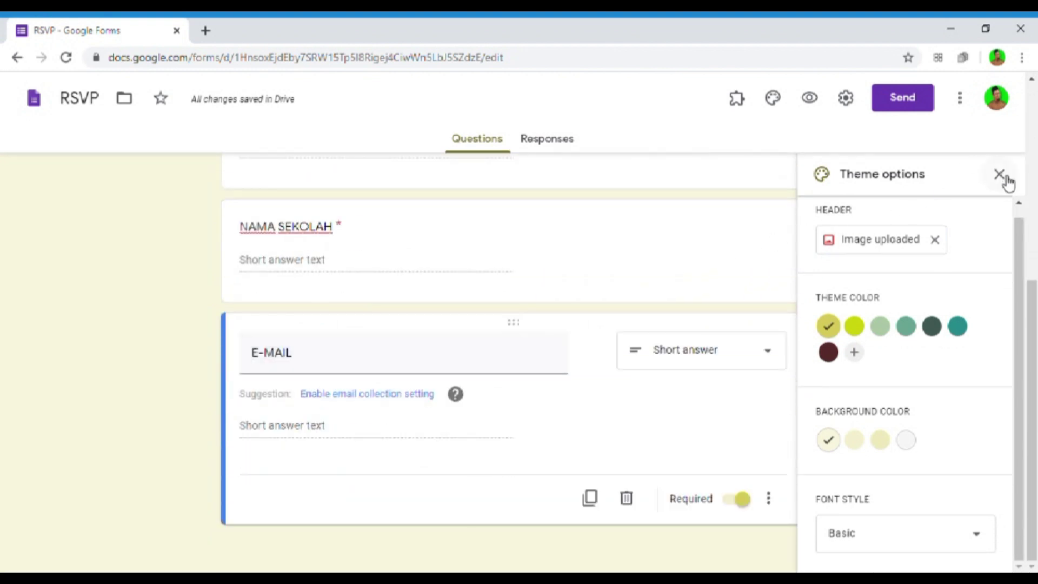
scroll(635, 324, up, 7)
click(931, 326)
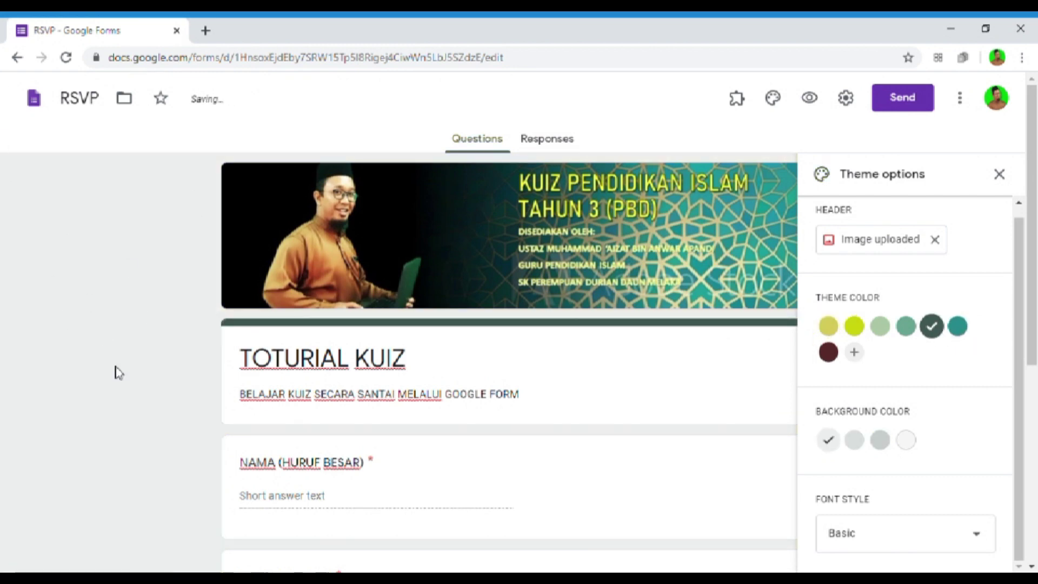
click(906, 329)
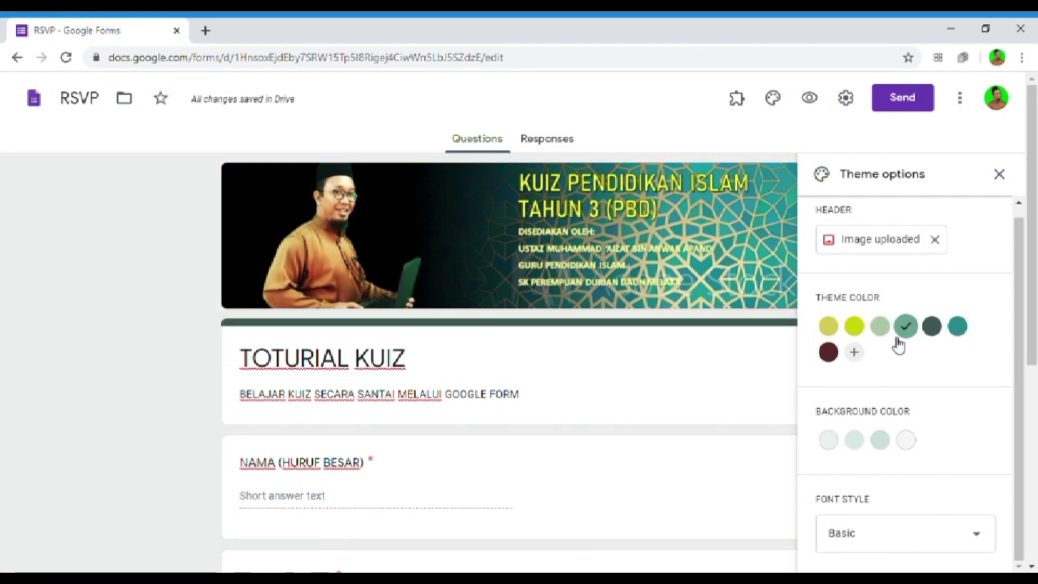
click(837, 358)
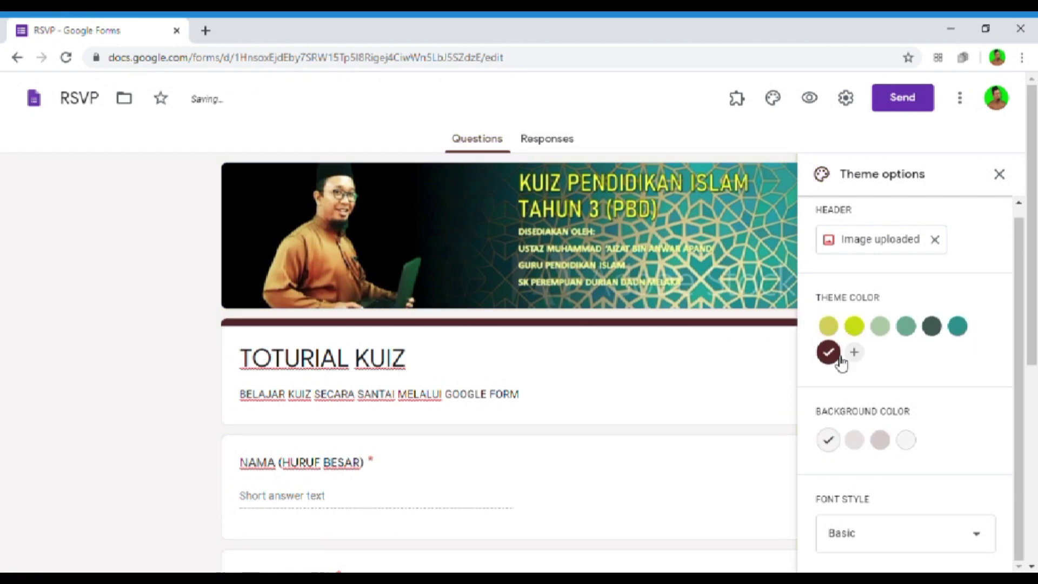
click(880, 328)
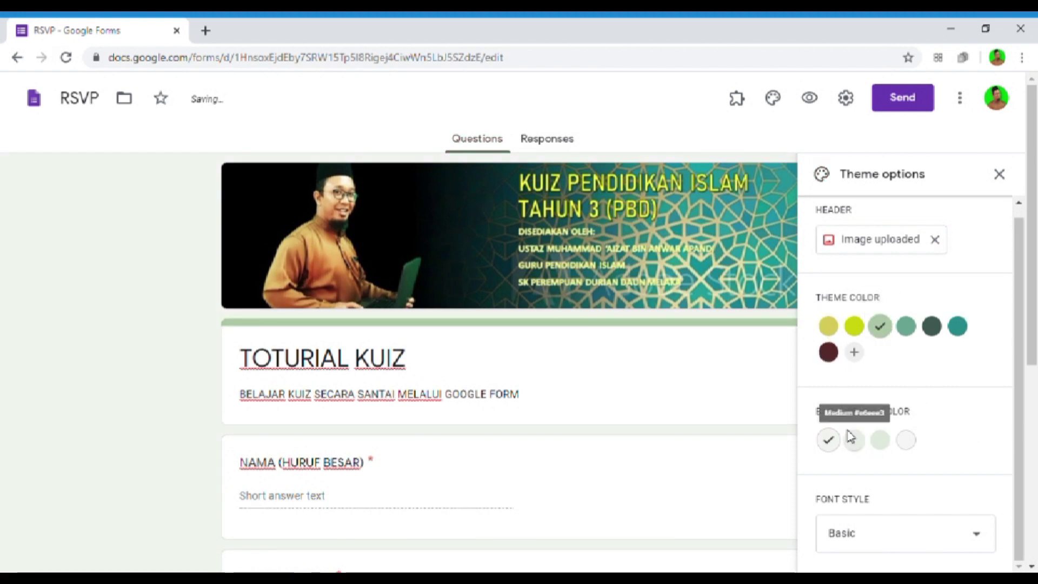
scroll(891, 429, down, 3)
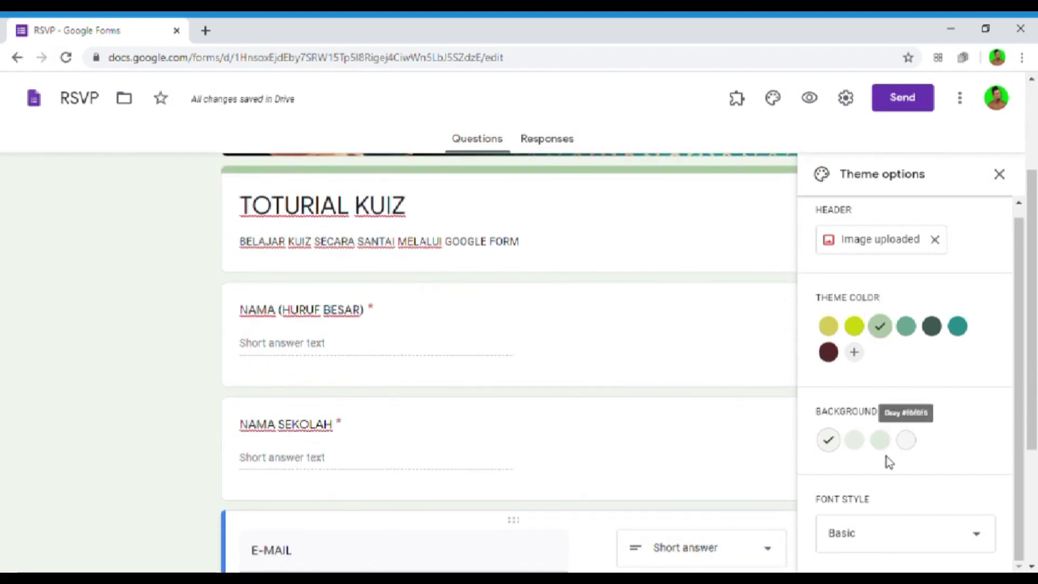
click(881, 441)
click(837, 446)
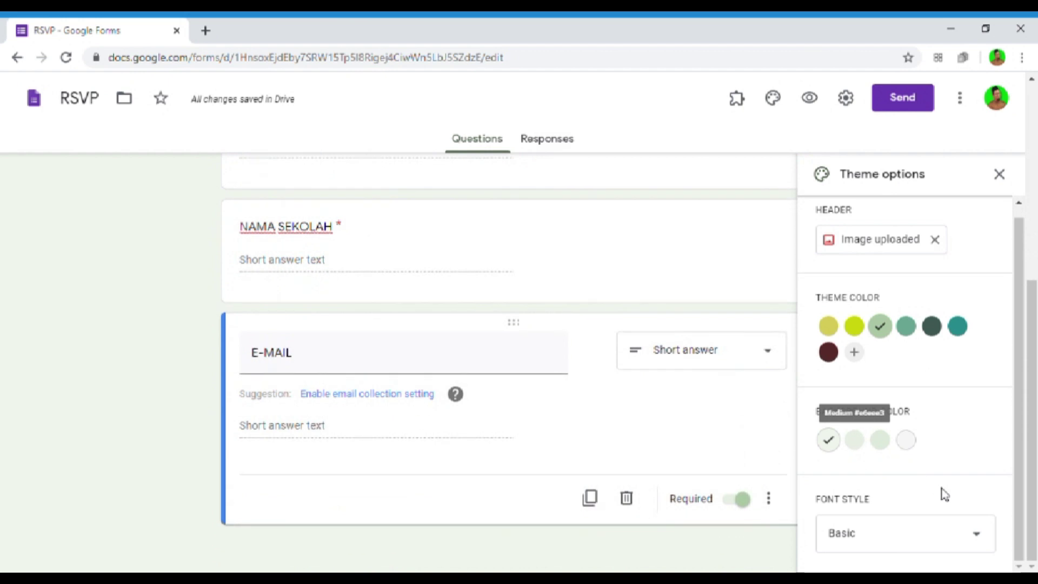
- Try the Formal and Decorative fonts, then set the font style back to Basic
click(960, 541)
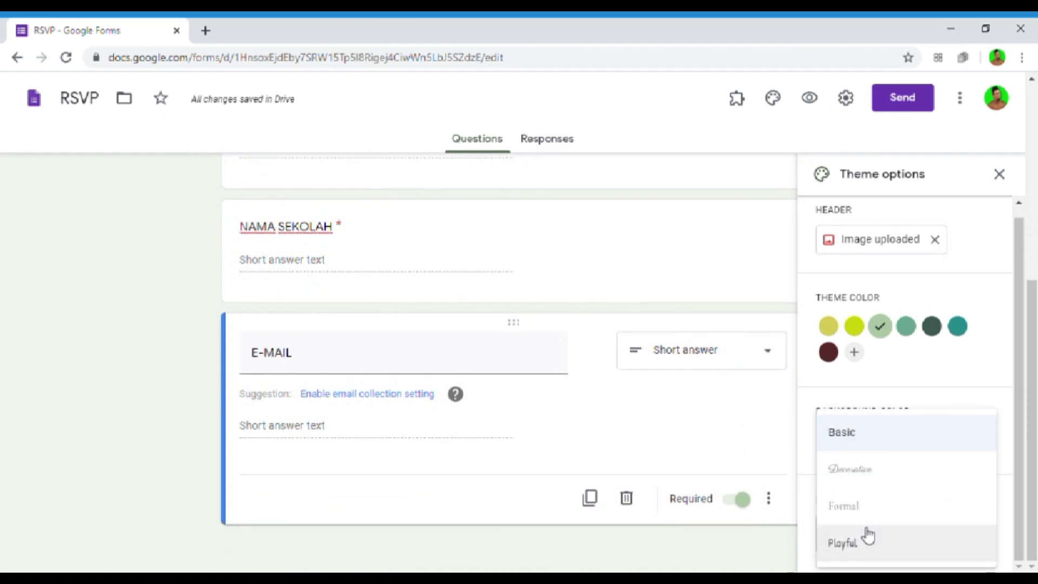
click(856, 512)
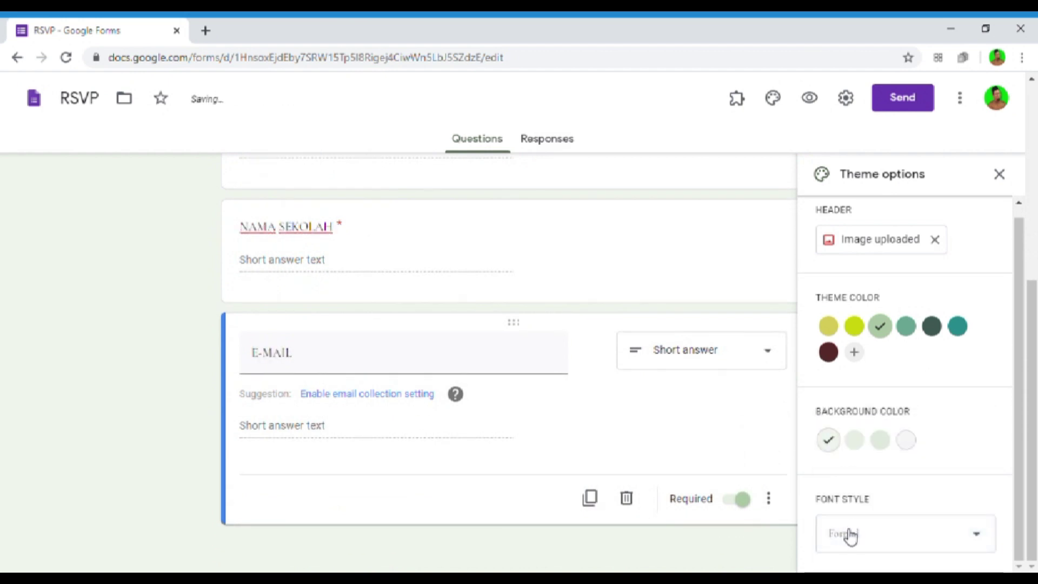
click(853, 532)
click(862, 470)
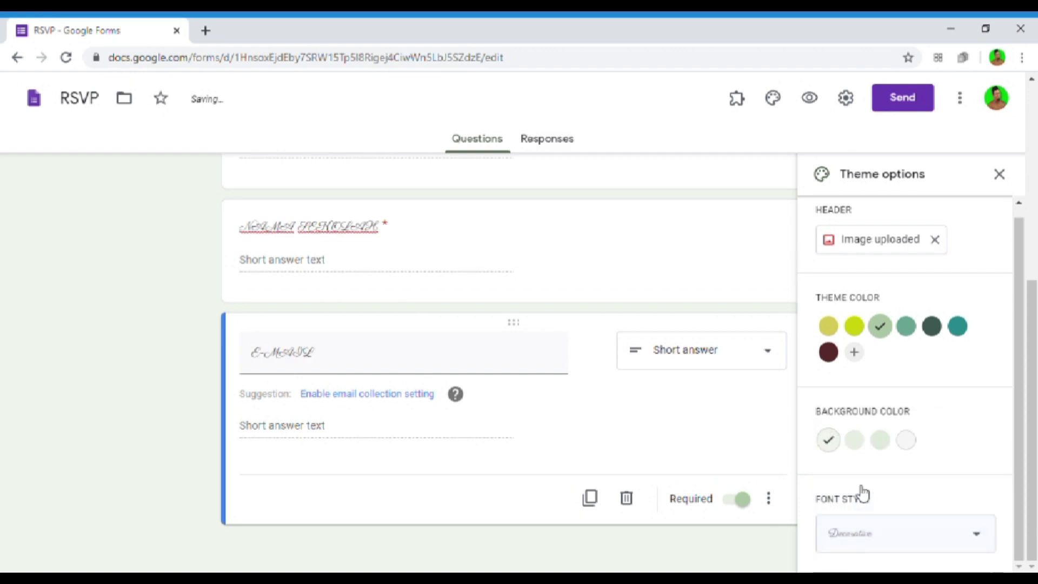
click(857, 535)
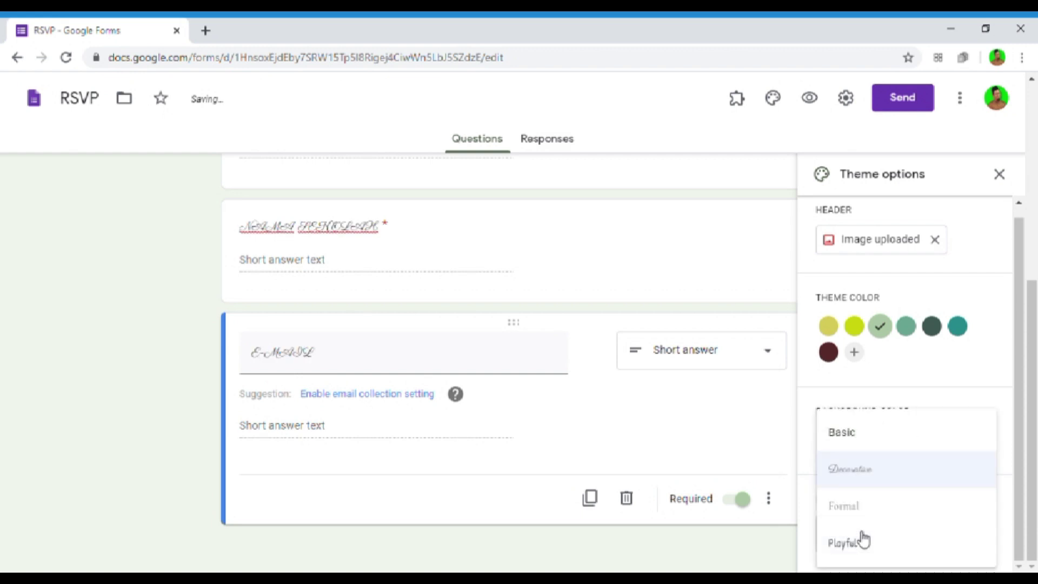
click(866, 438)
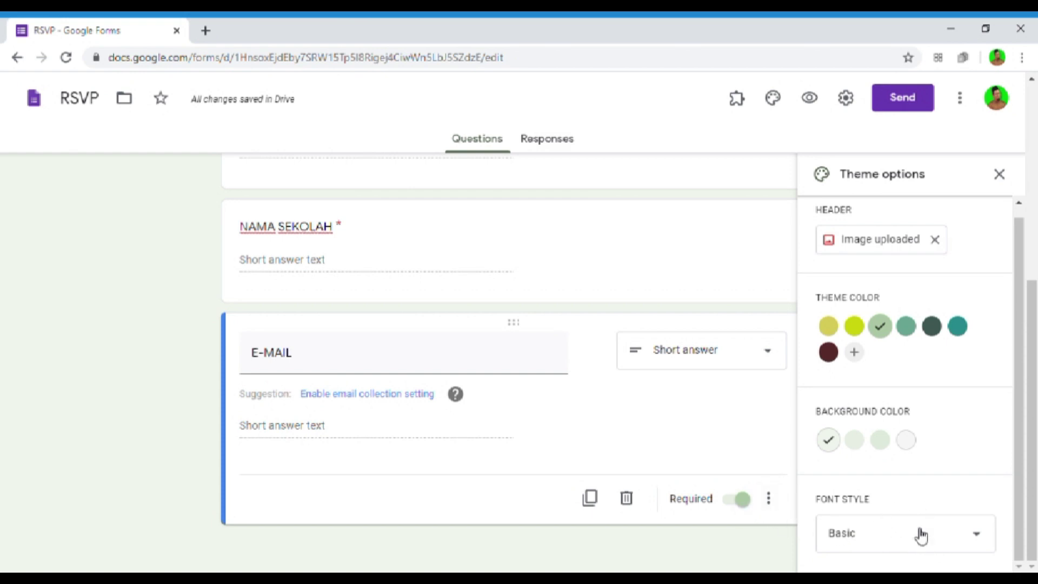
click(690, 250)
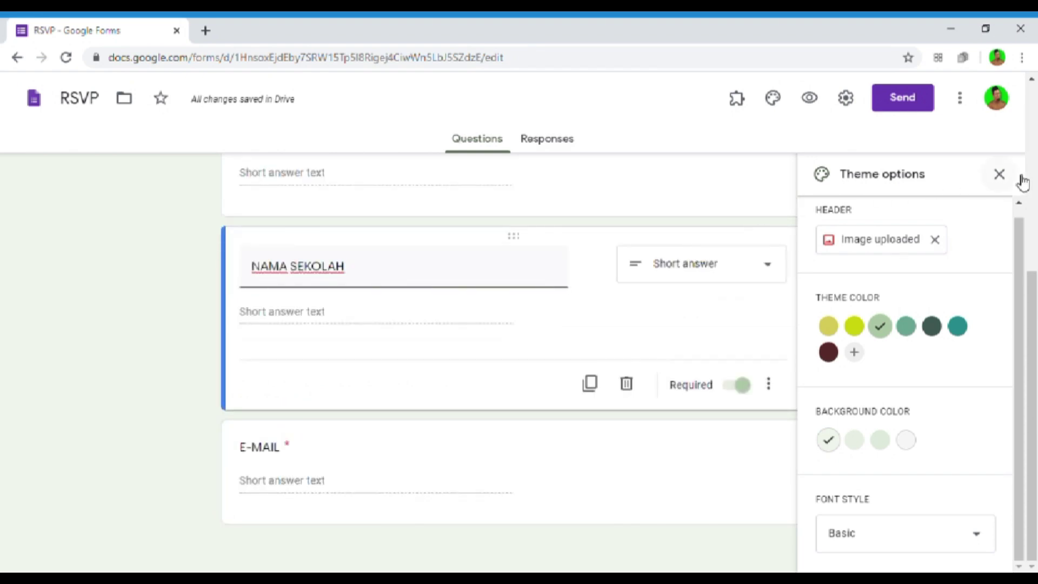
- Close Theme options and add a new section after the E-MAIL question
click(999, 174)
scroll(913, 260, up, 6)
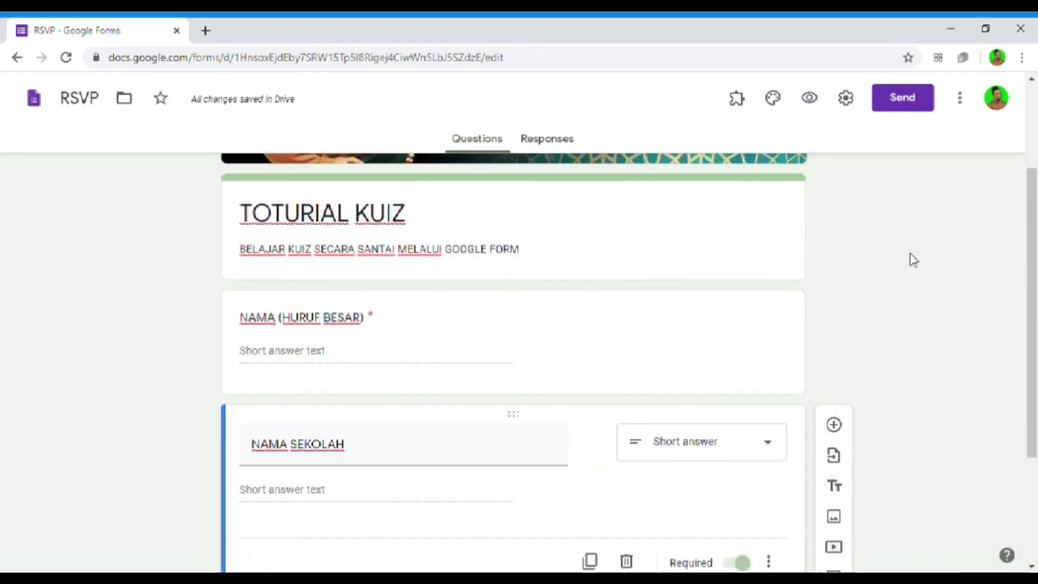
scroll(913, 260, down, 6)
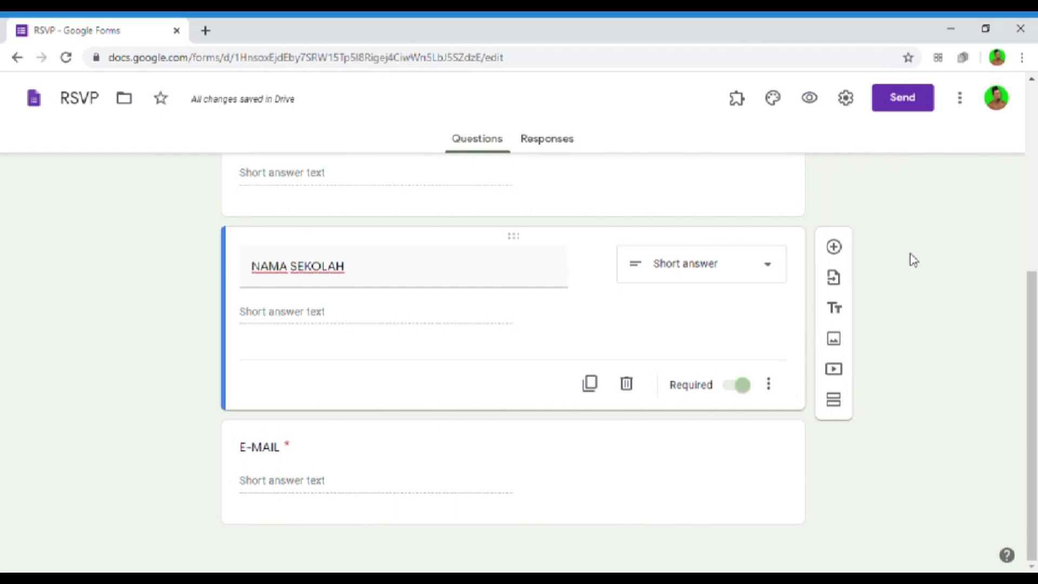
click(786, 482)
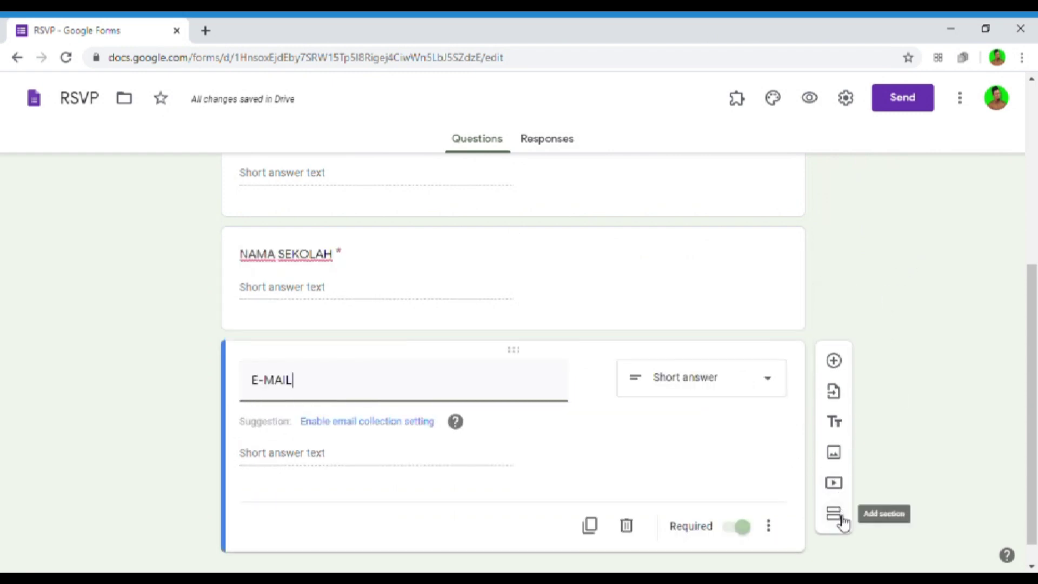
click(840, 520)
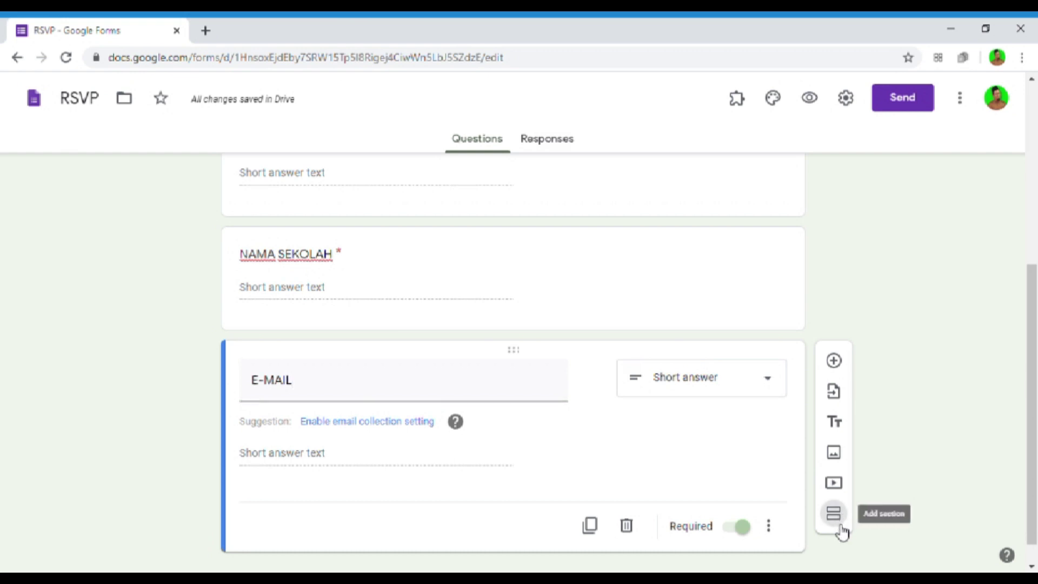
click(841, 532)
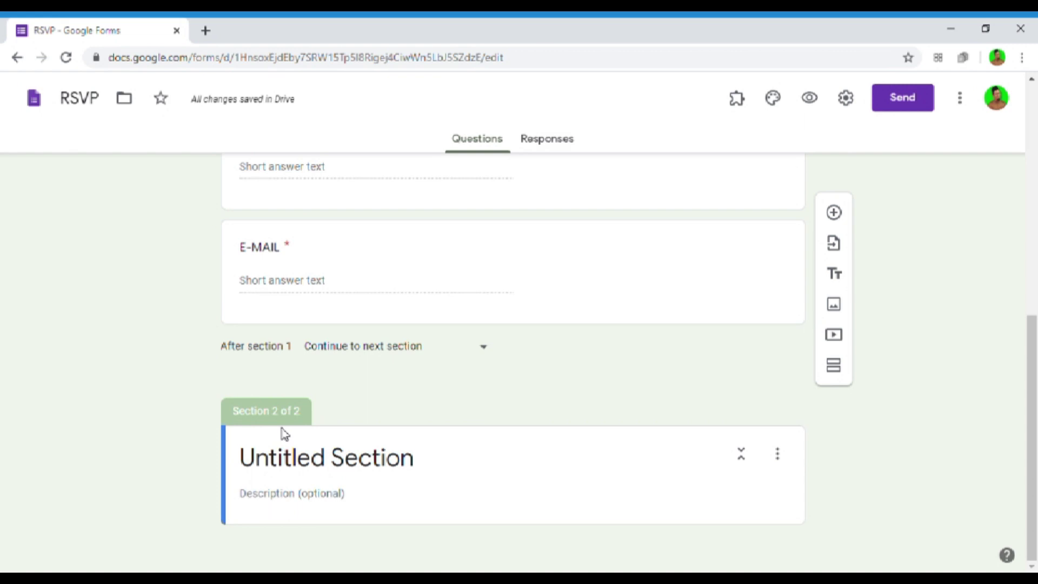
- Title the new section SOALAN BAHAGIAN A
click(302, 477)
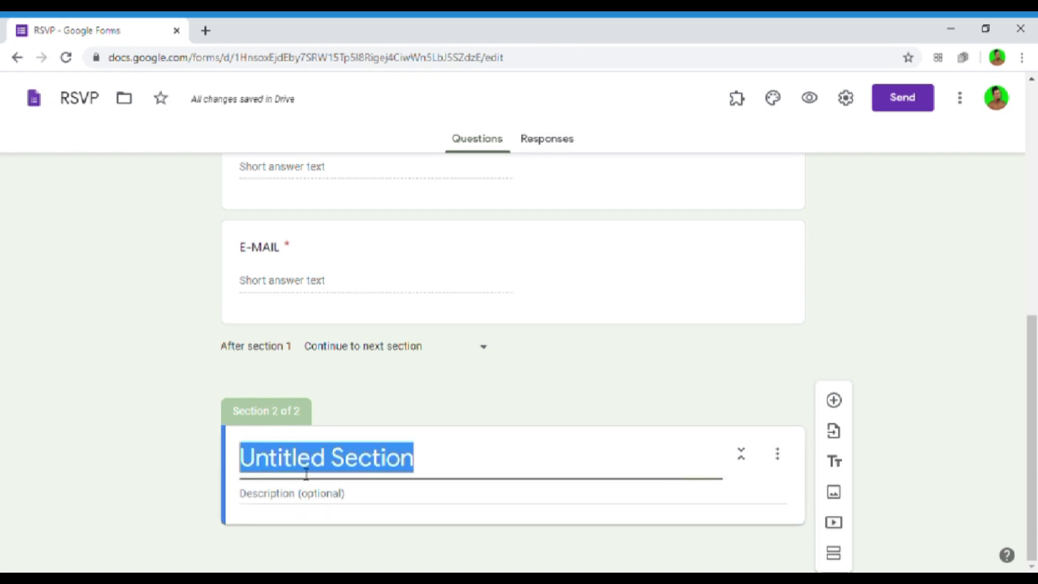
text(SOALAN)
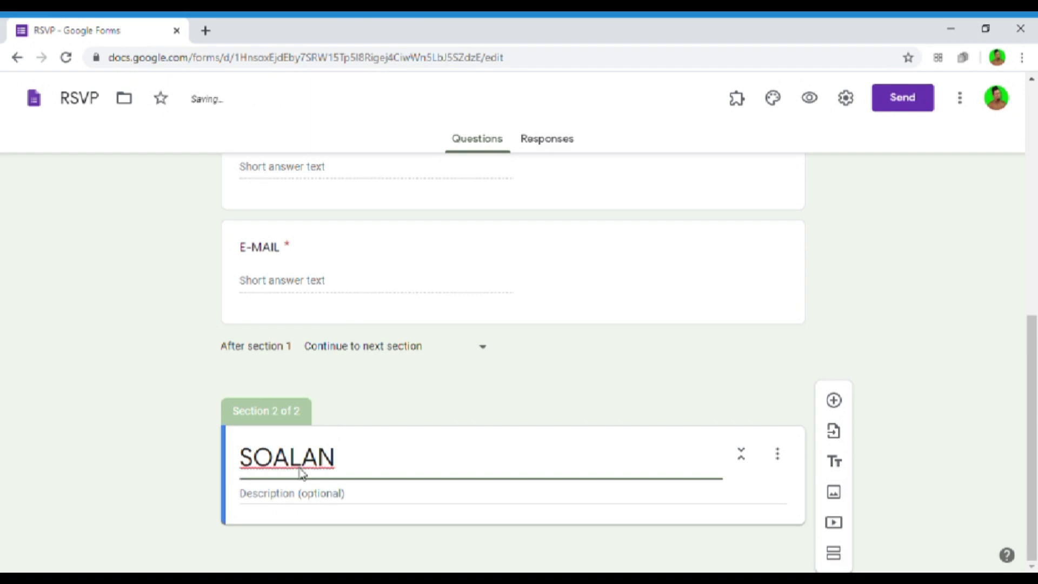
text( UMUM)
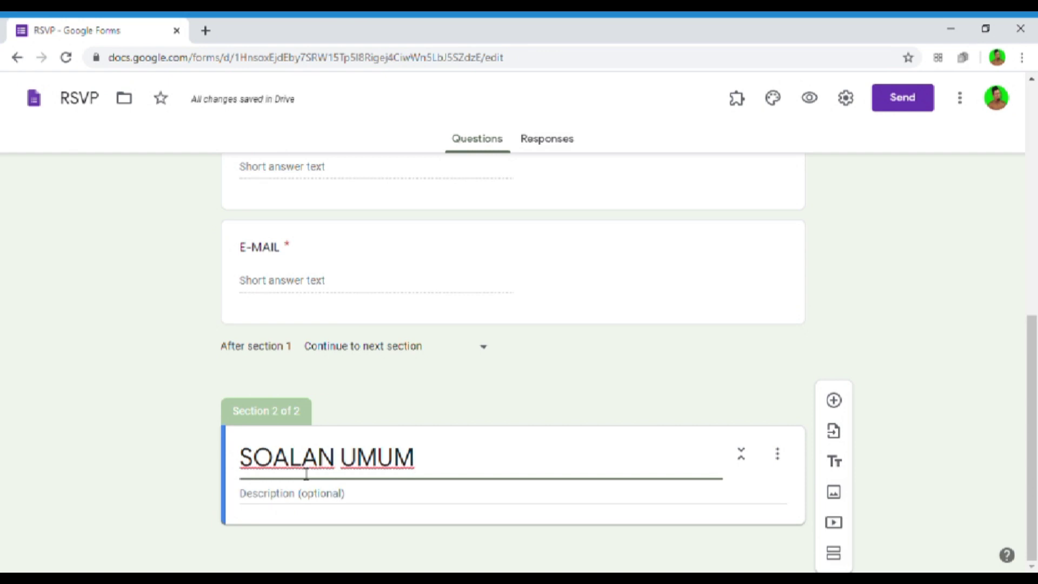
key(BackSpace)
key(BackSpace)
key(BackSpace)
key(BackSpace)
text(BAHAG)
text(AI)
key(BackSpace)
key(BackSpace)
text(IAN 1)
key(BackSpace)
text(A)
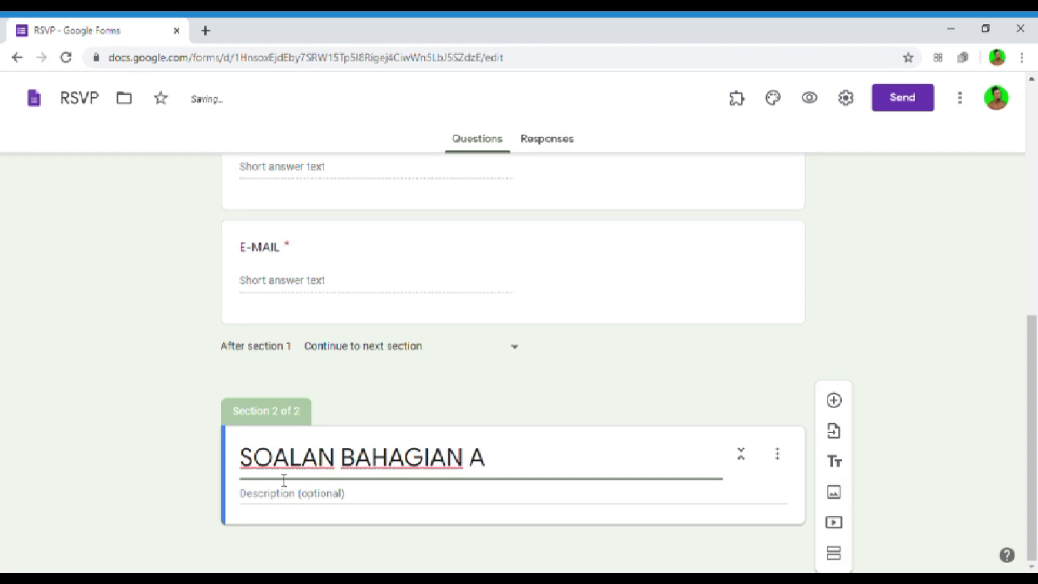
- Add question '1. SIAPAKAH NAMA PERDANA MENTERI PERTAMA?' with first option TUNKU ABDUL RAHIM
click(841, 413)
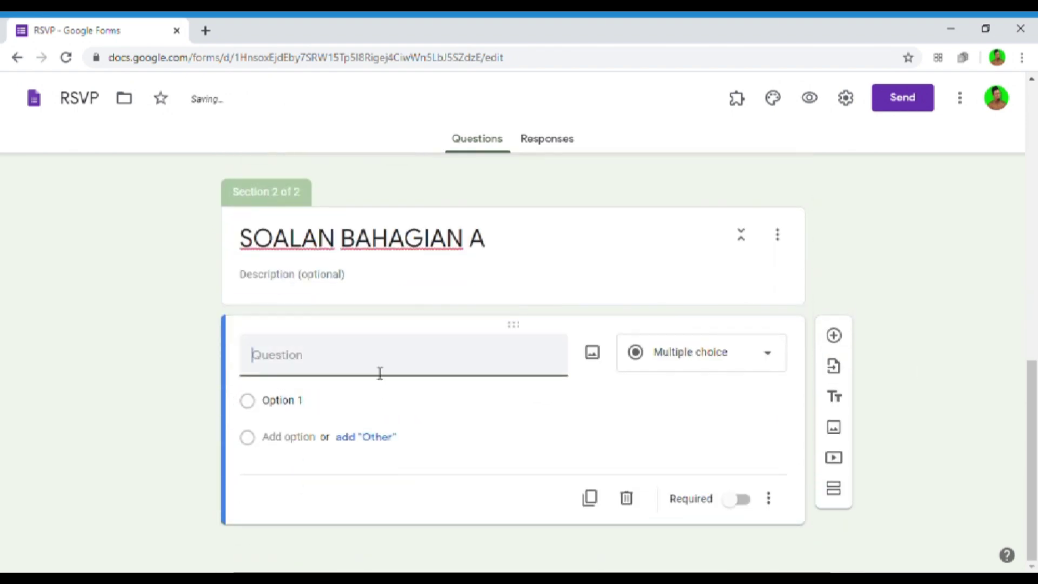
text(1. SIAPAKA)
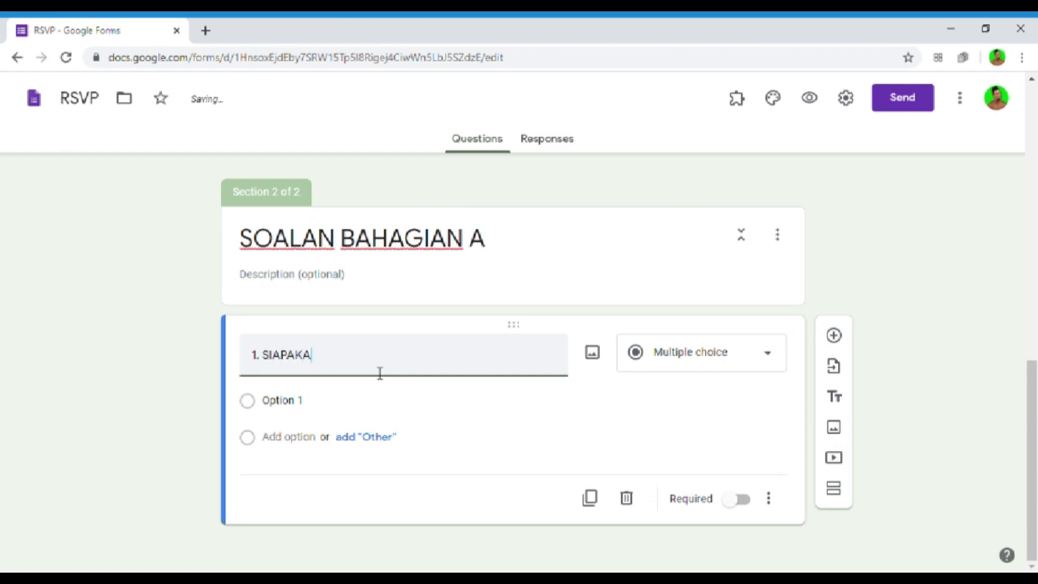
text(H NAMA PERDANA MEN)
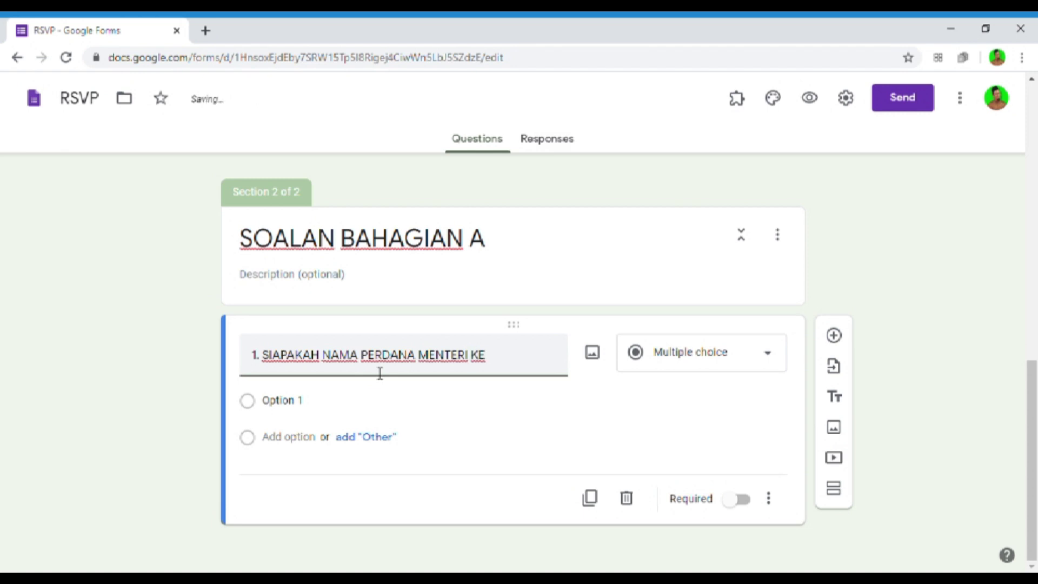
text(TERI PERT)
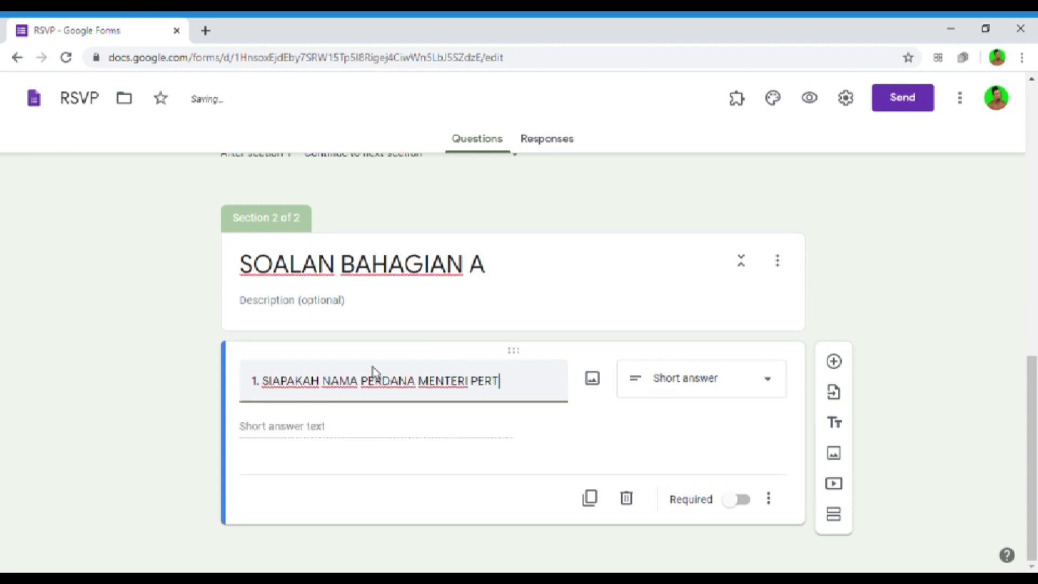
text(AMA?)
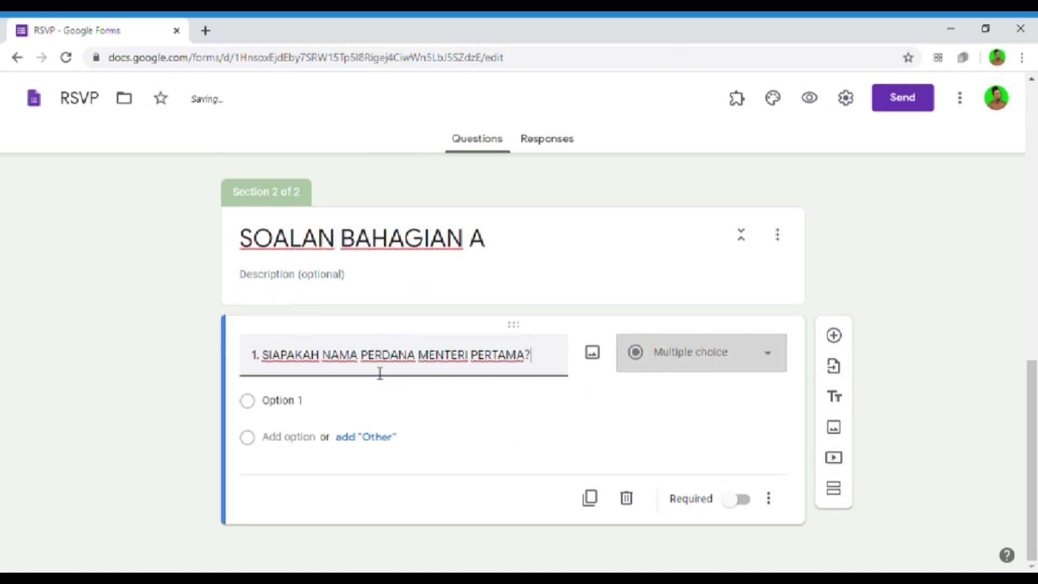
click(308, 401)
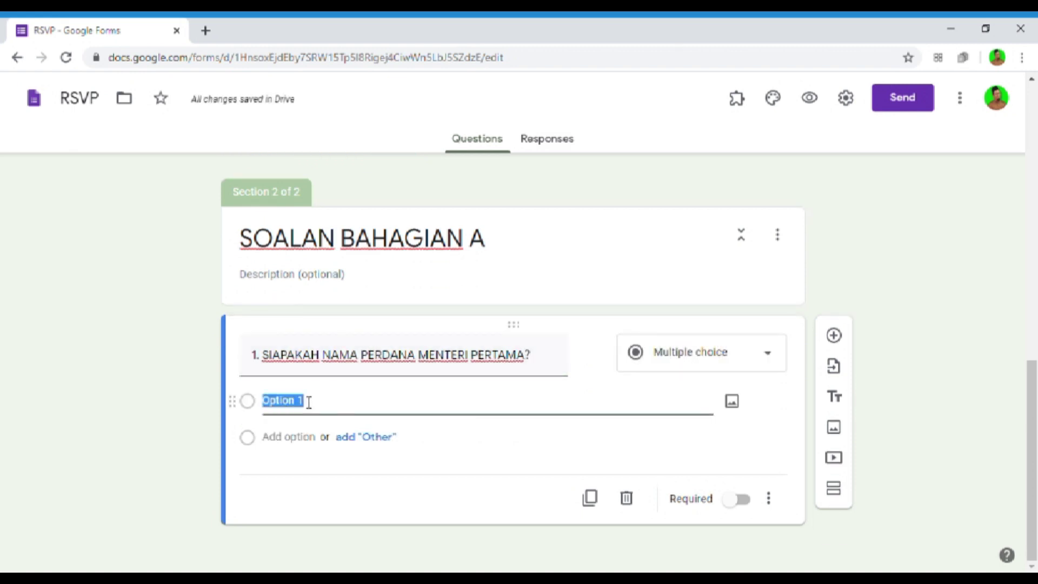
text(TUNKU ABDRUL)
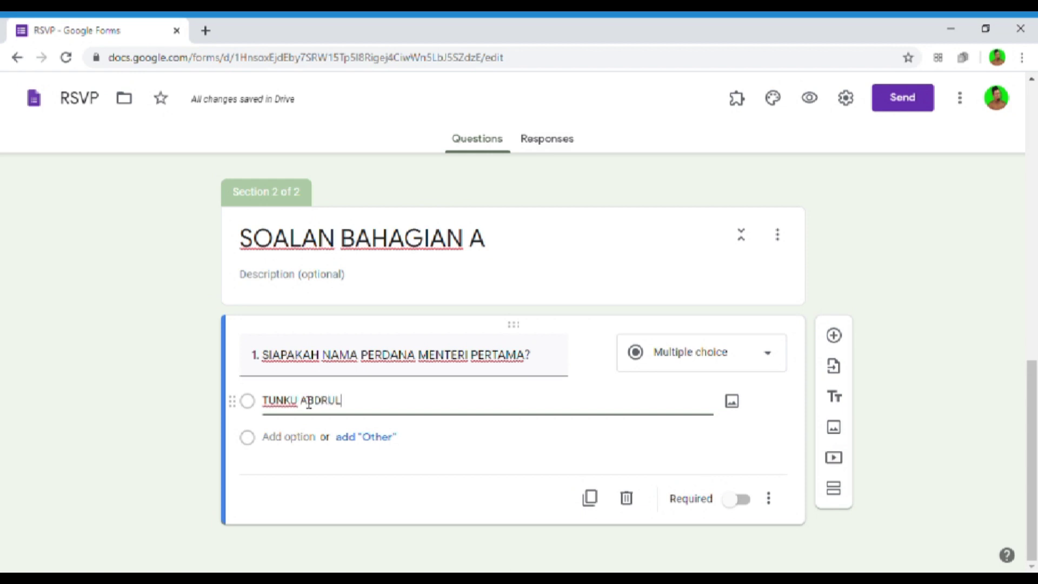
key(BackSpace)
key(BackSpace)
key(BackSpace)
text(UL RAHIM)
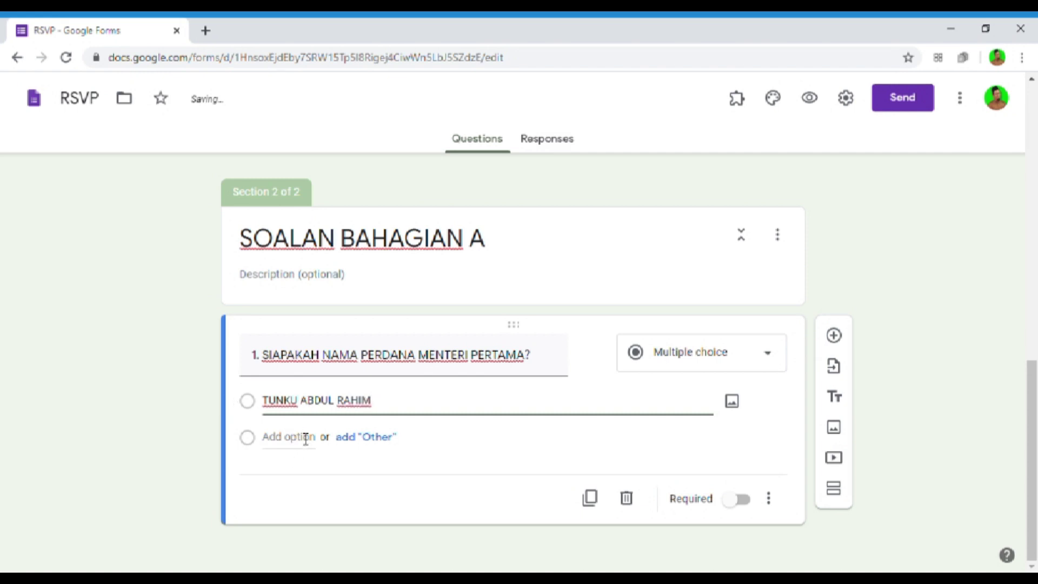
- Add options TUNKU ABDUL RAHMAN, TUNKU ABDUL RAZAK and TUN ABDUL RAHMAN
click(304, 437)
text(TI)
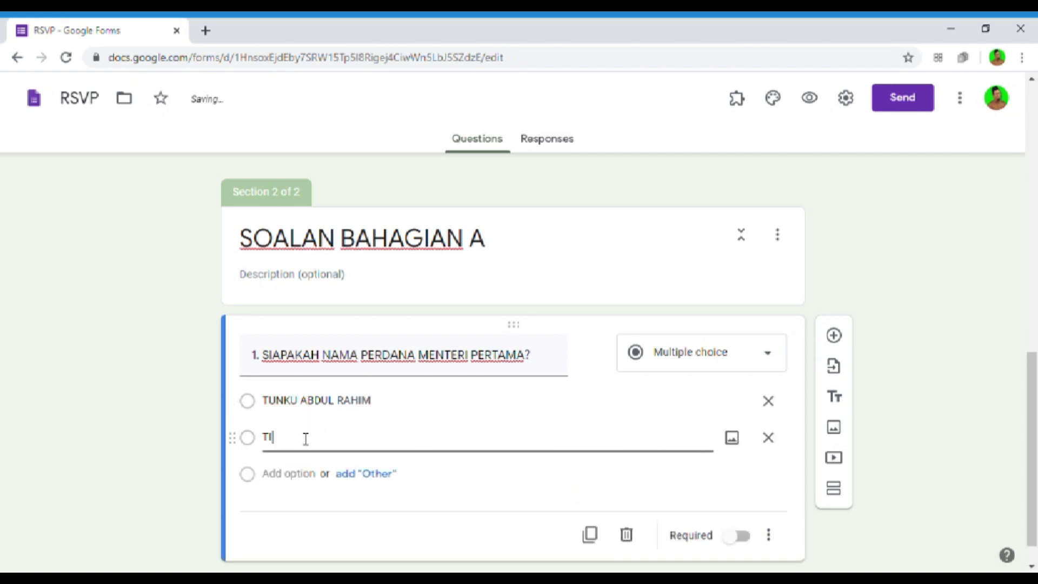
text(NKU ABDU)
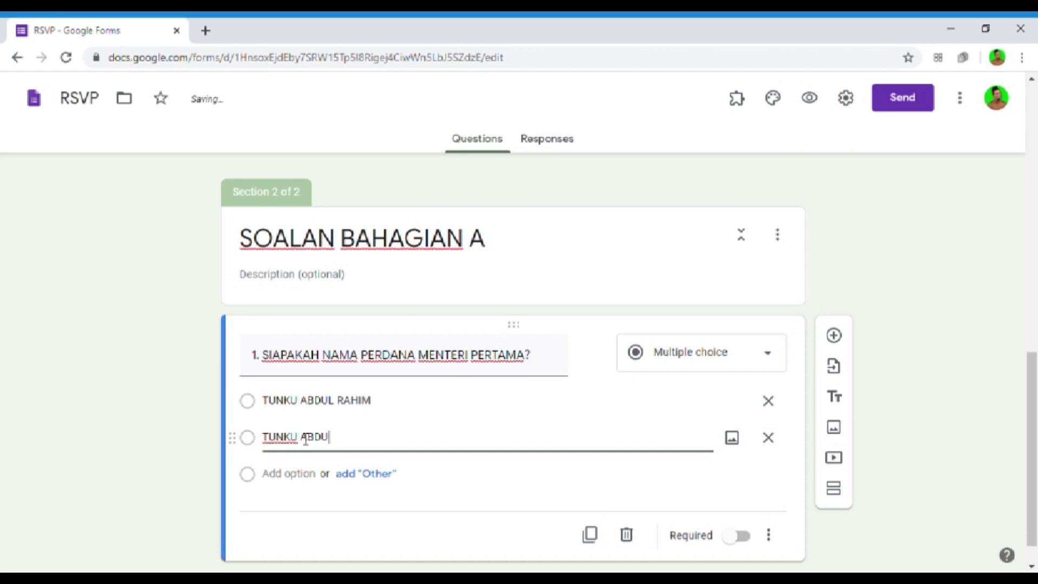
text(L RAHMAN)
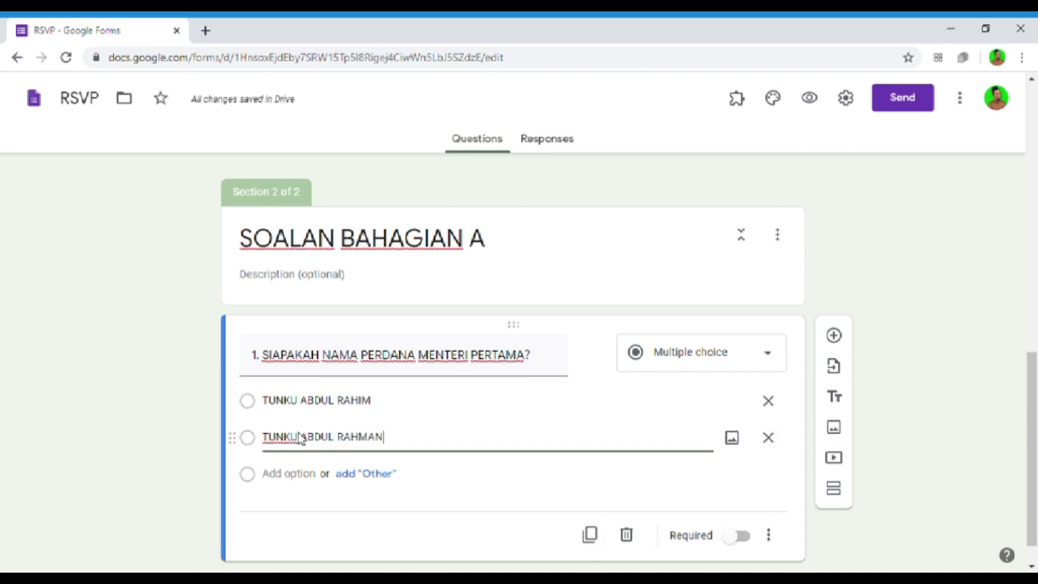
click(308, 478)
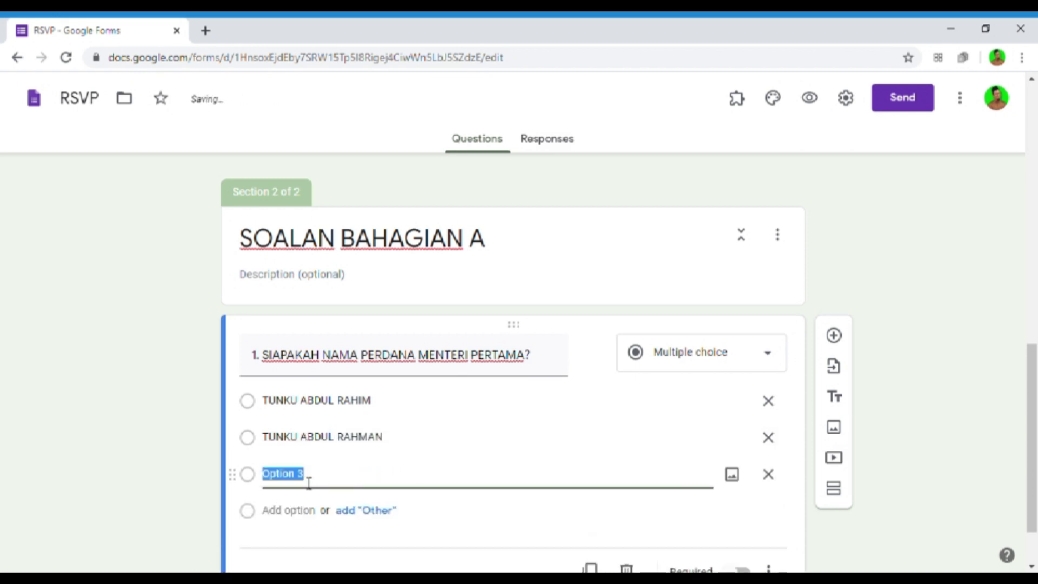
text(TUNKU AB)
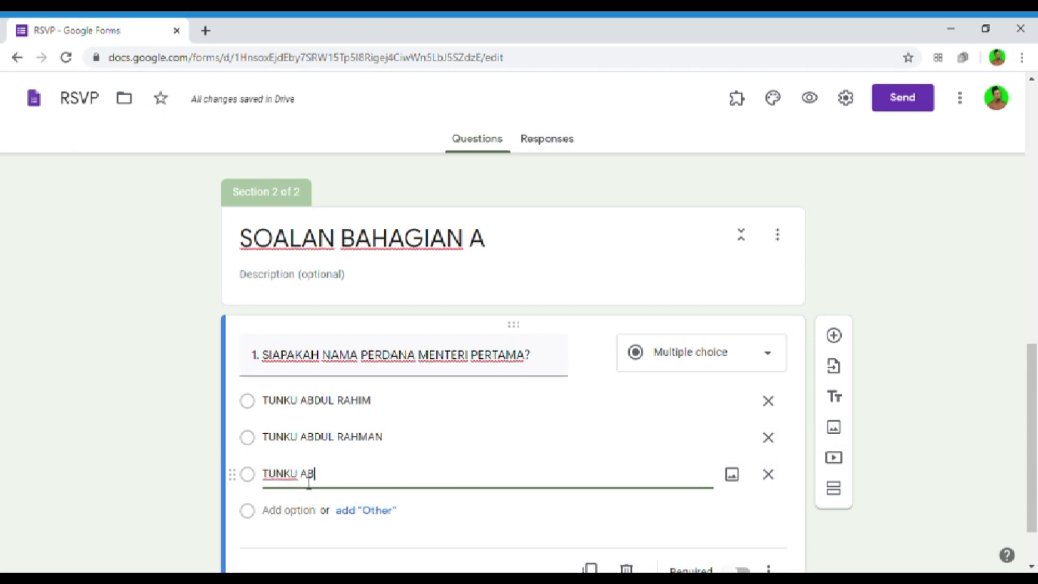
text(DUR)
key(BackSpace)
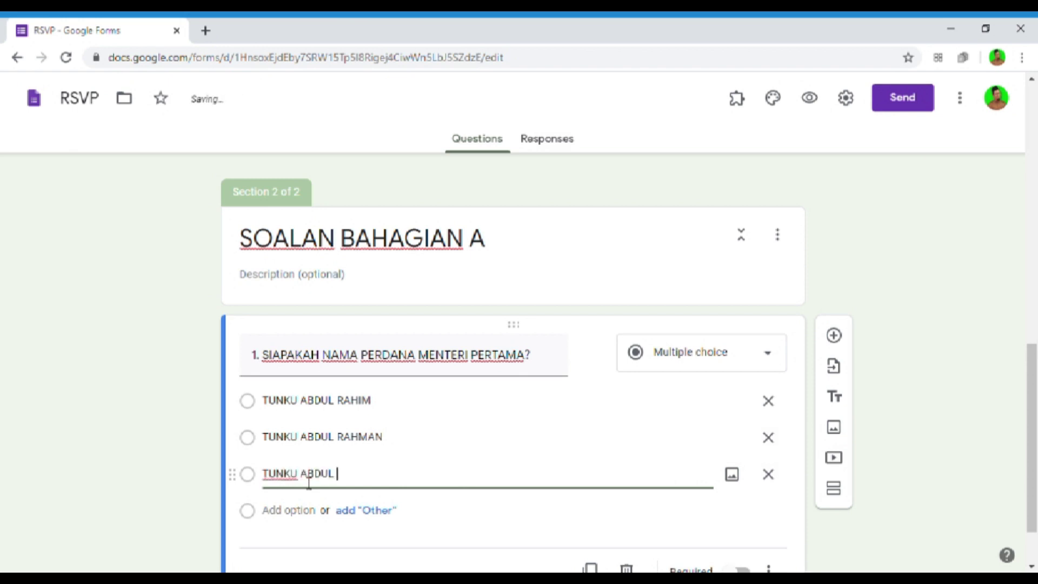
text(L RAZAK)
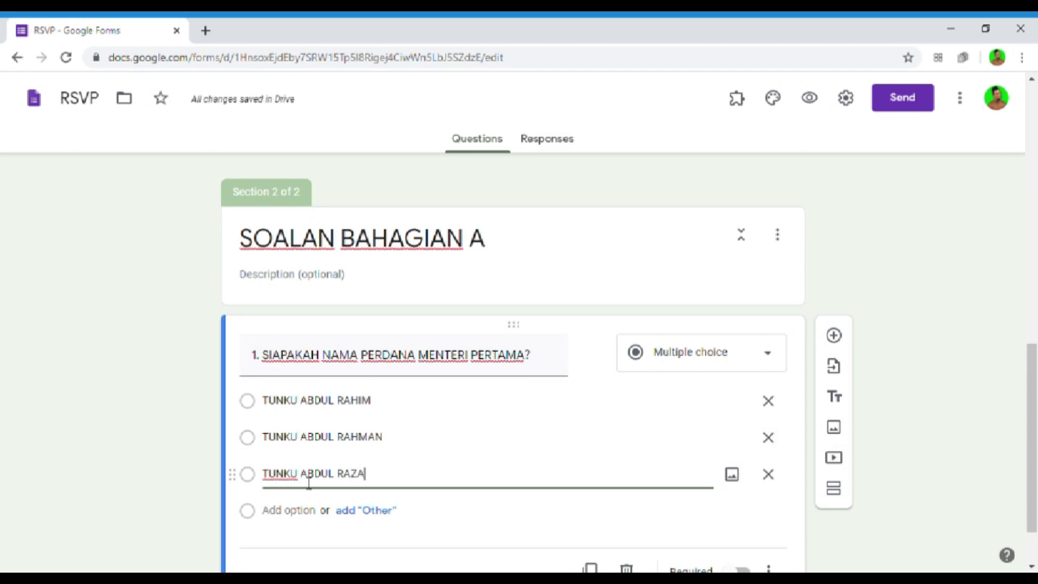
click(294, 511)
text(TUN ABDUL RAHMAN)
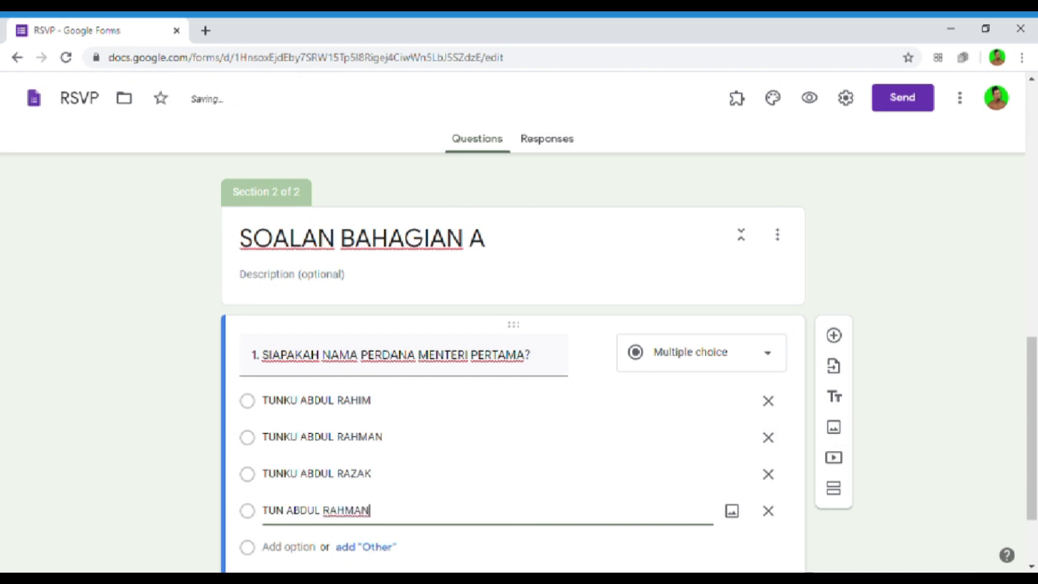
click(185, 441)
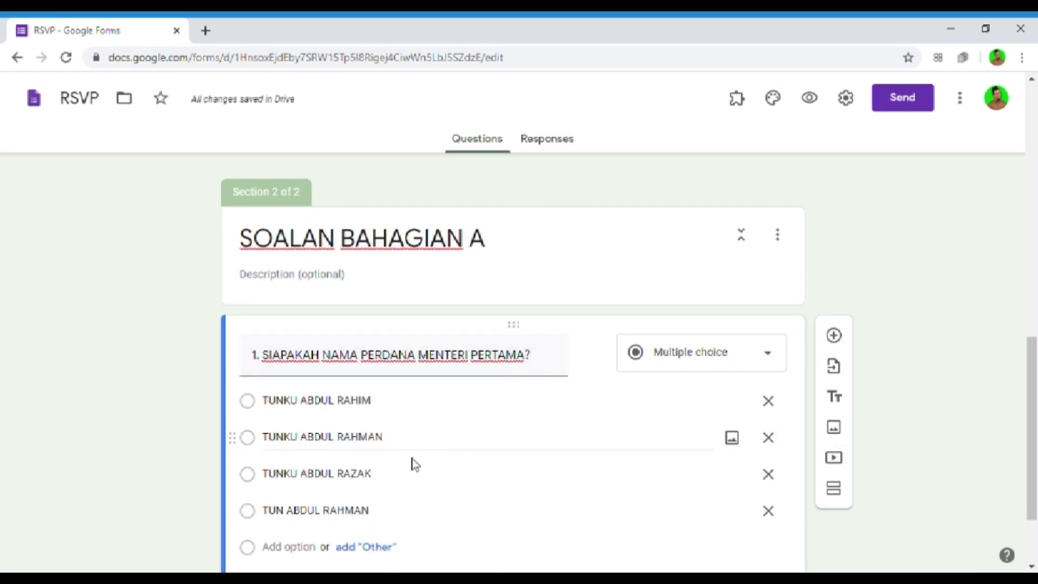
scroll(381, 471, down, 2)
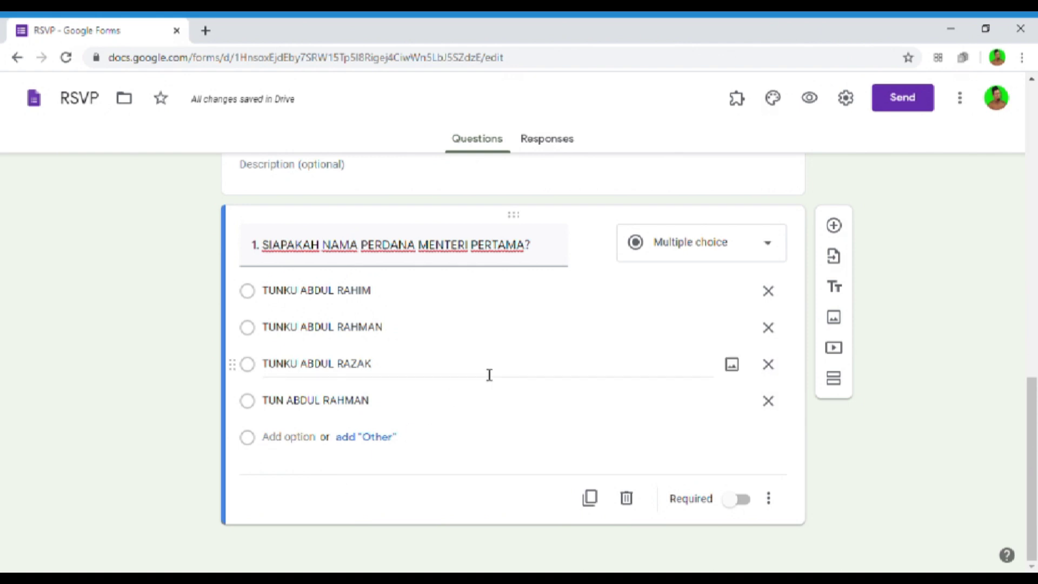
- Switch on Make this a quiz in the Quizzes settings and save
click(852, 97)
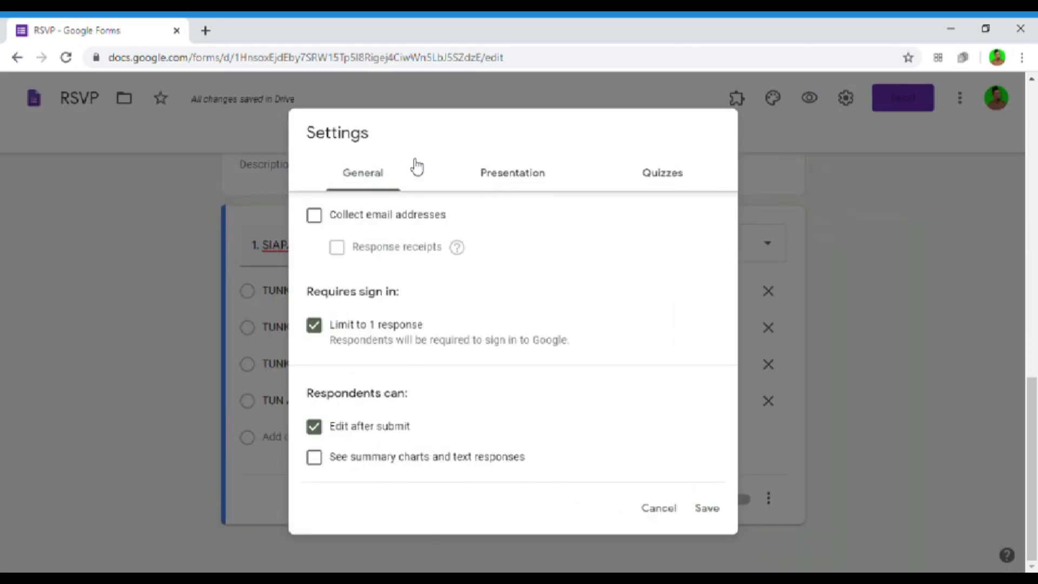
click(521, 182)
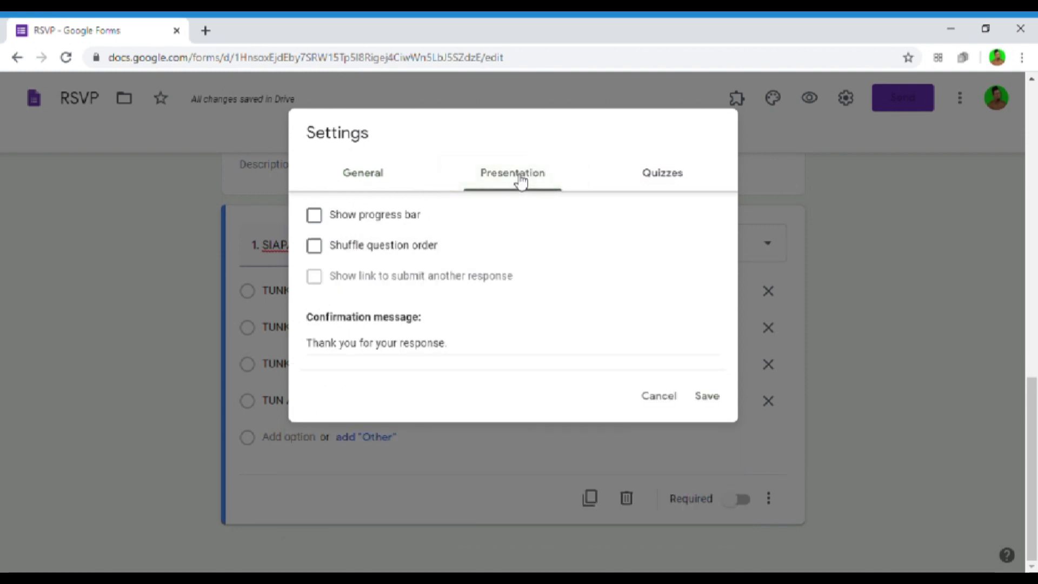
click(678, 181)
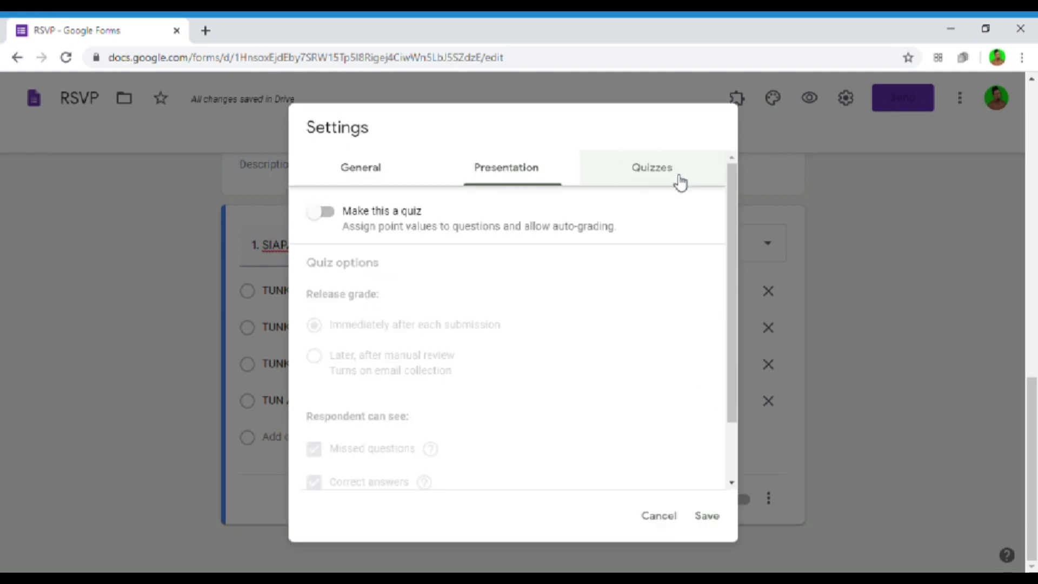
click(324, 222)
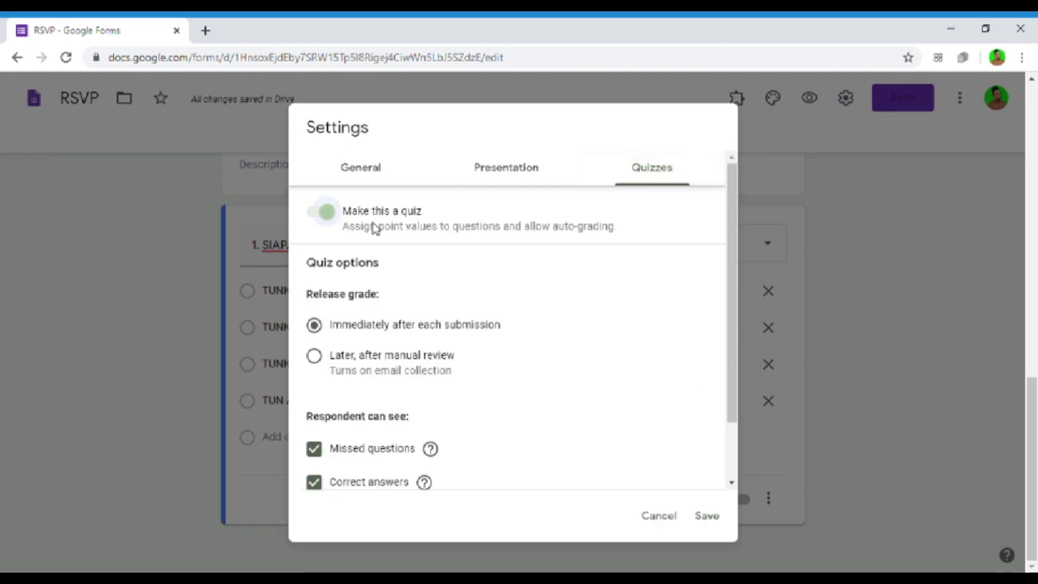
click(723, 518)
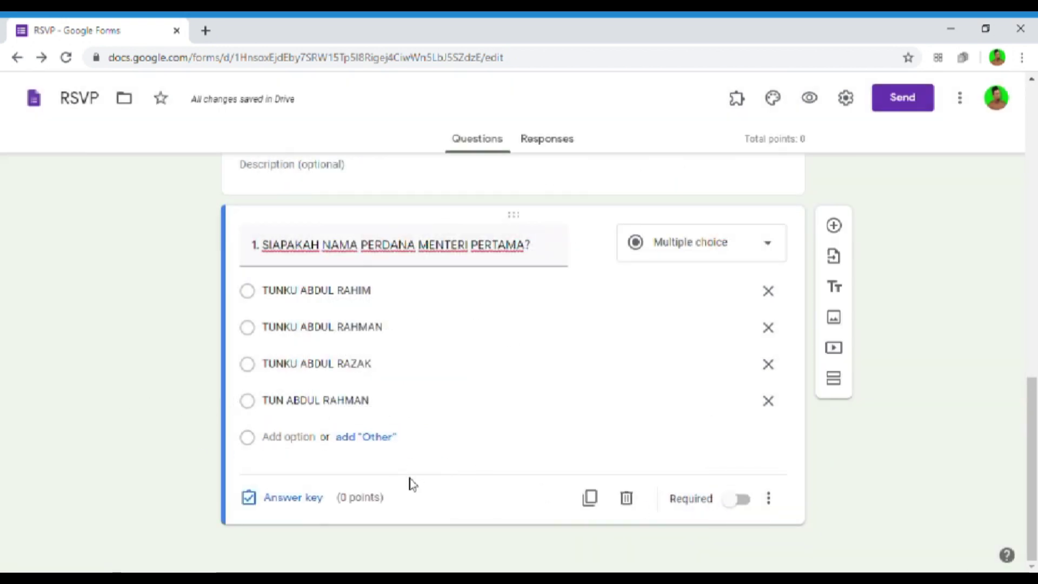
- Mark TUNKU ABDUL RAHMAN correct for 2 points and make question 1 required
click(312, 514)
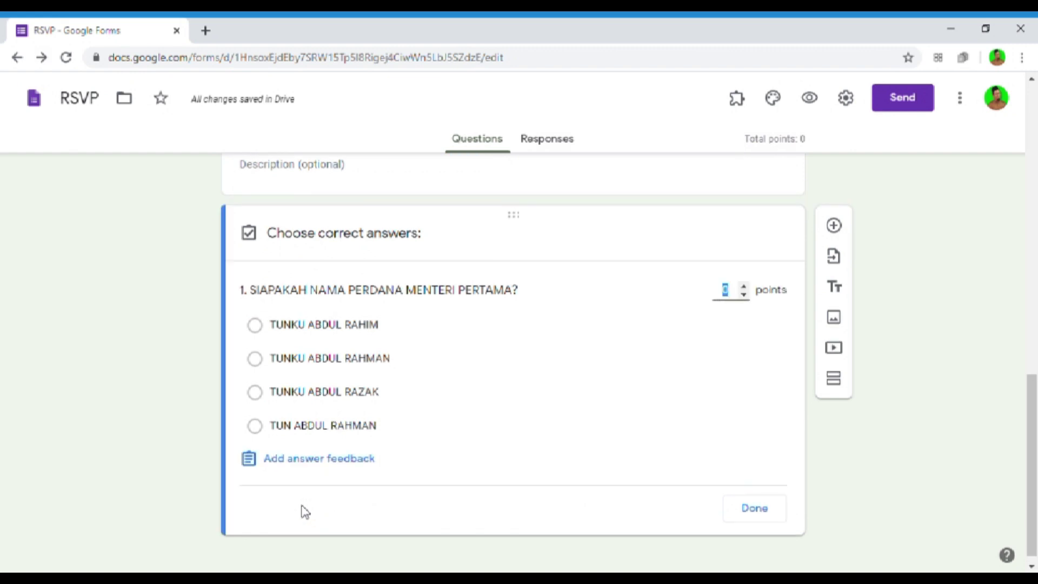
click(265, 366)
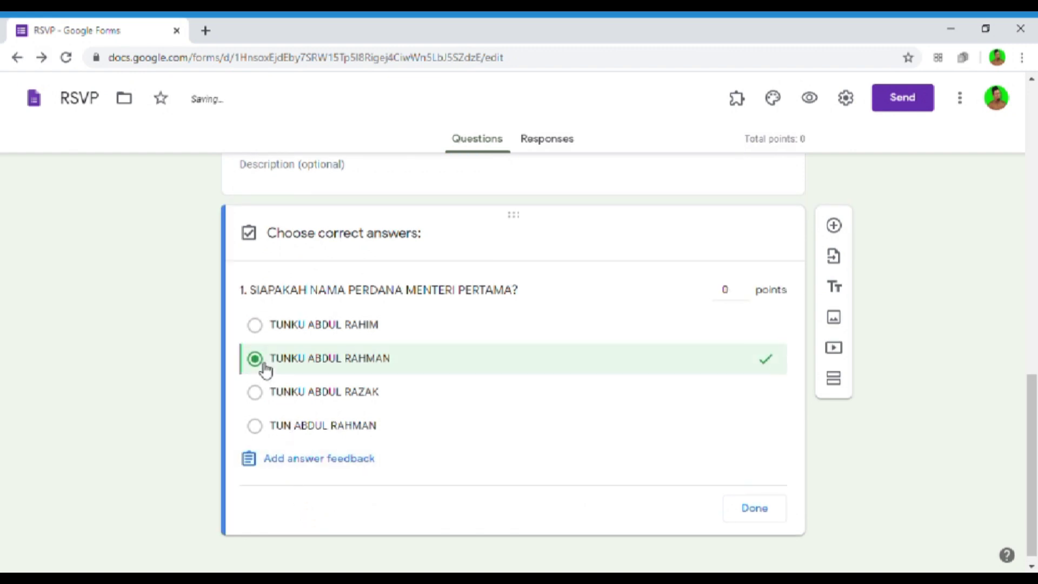
click(744, 285)
click(744, 284)
click(744, 284)
click(744, 285)
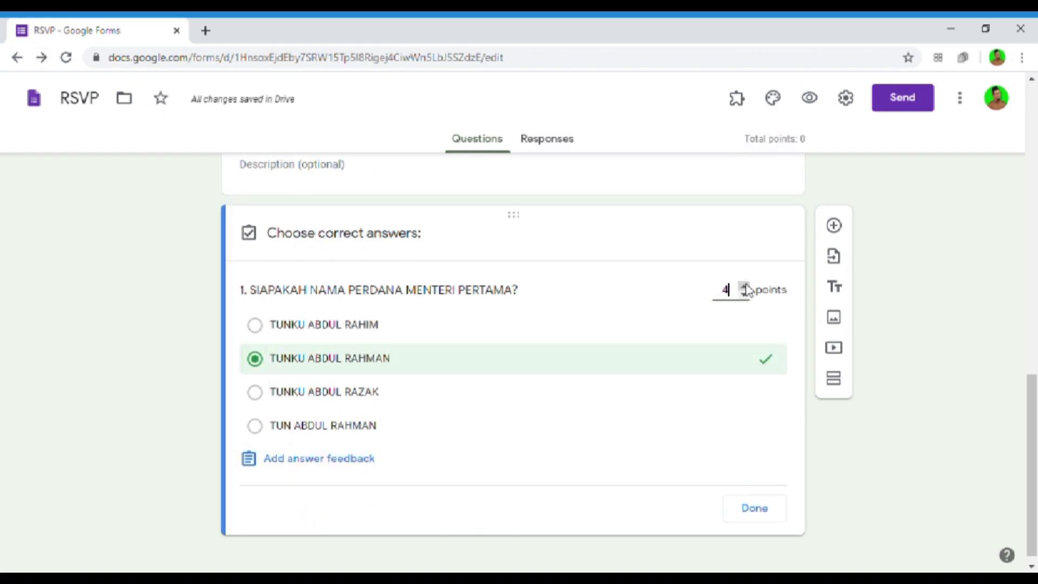
click(744, 297)
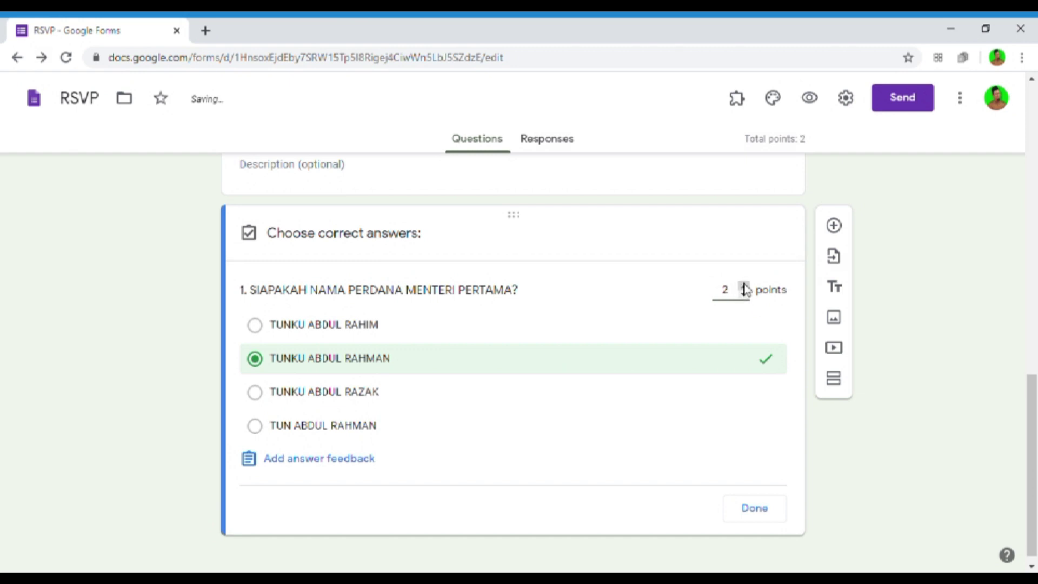
click(765, 516)
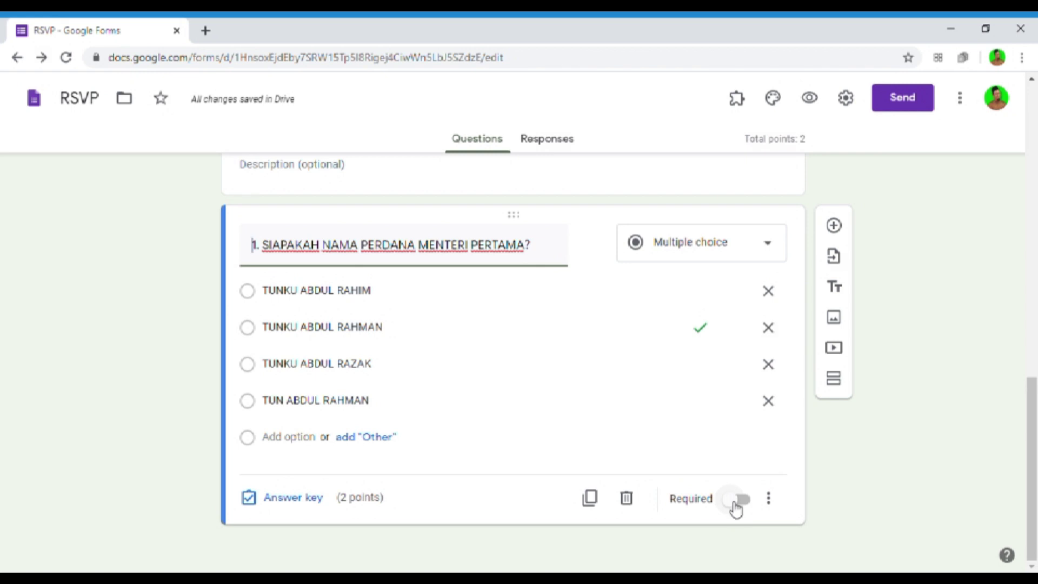
click(731, 500)
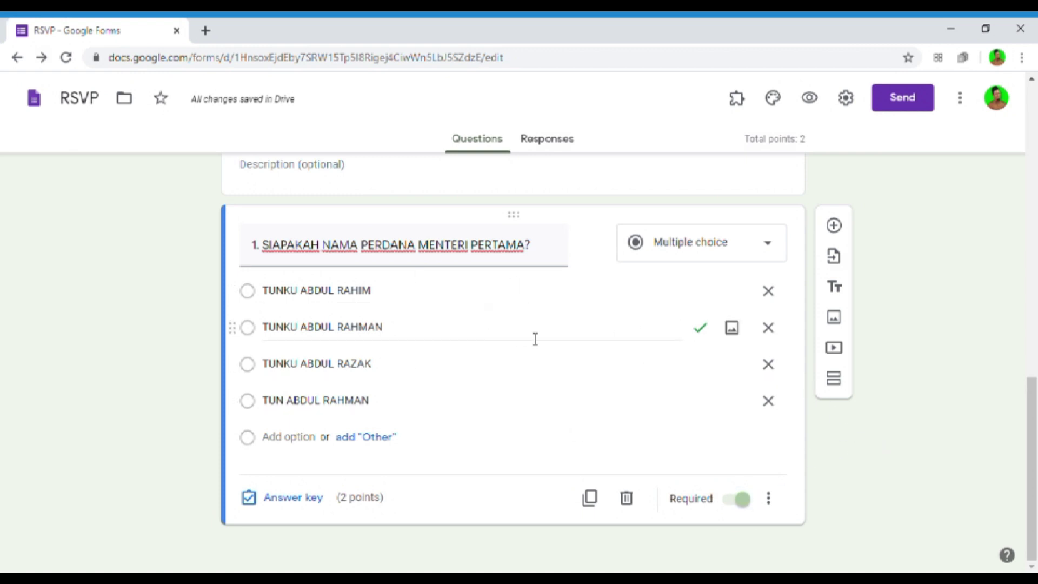
- Add question '2.' and upload the cartoon cat picture into it
click(837, 230)
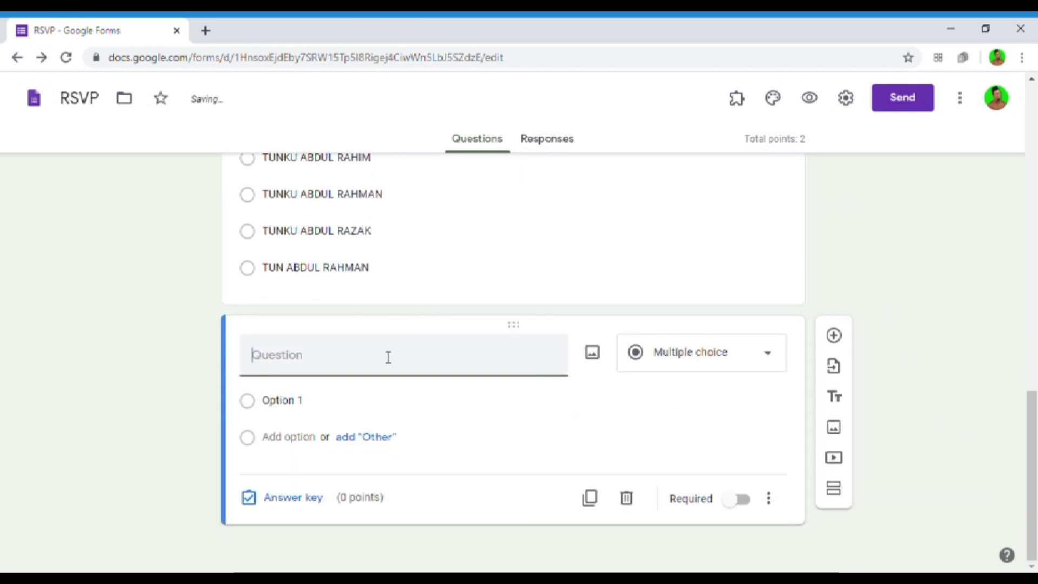
text(2.)
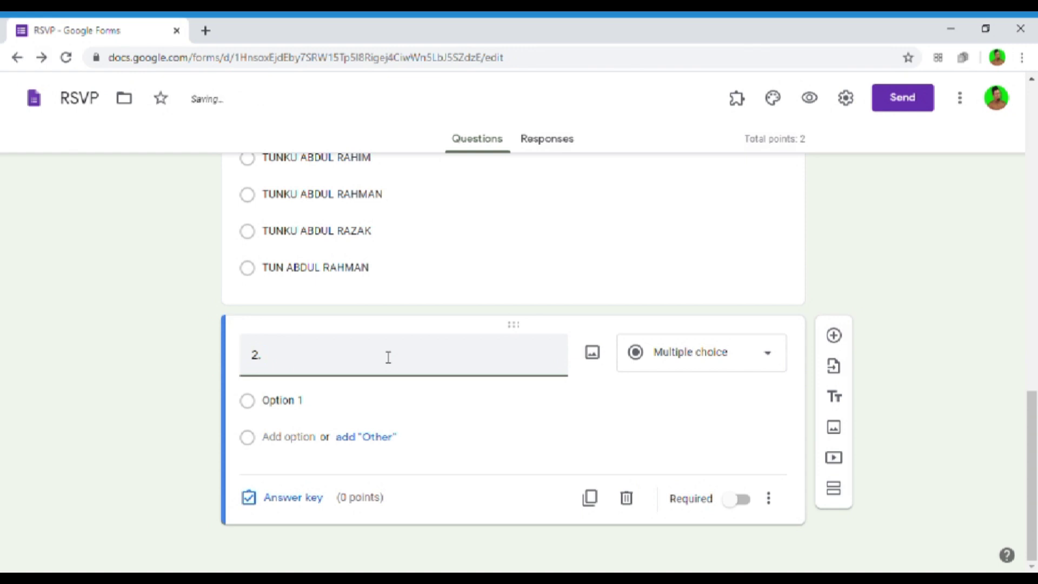
click(593, 357)
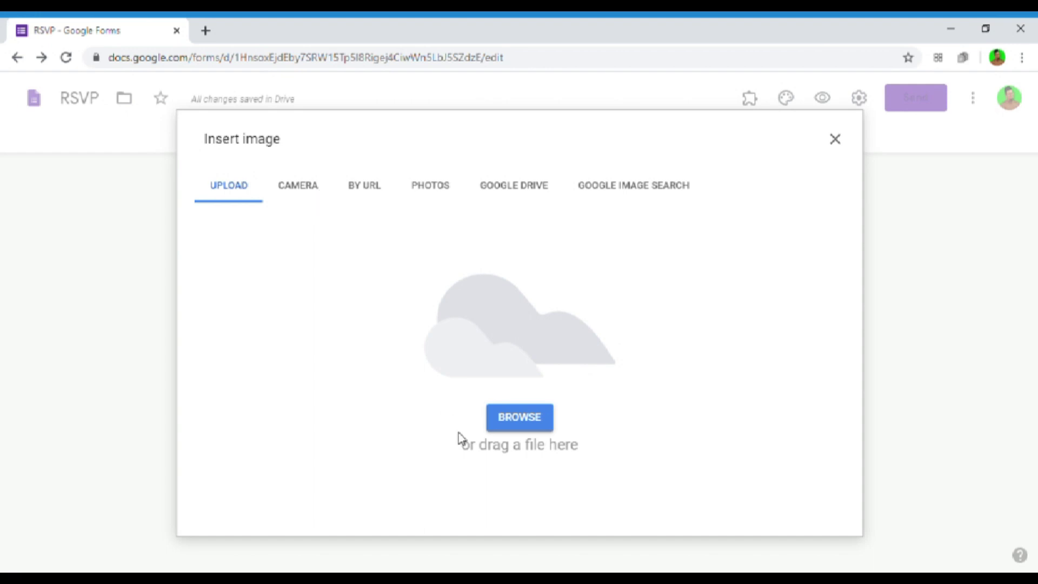
click(547, 426)
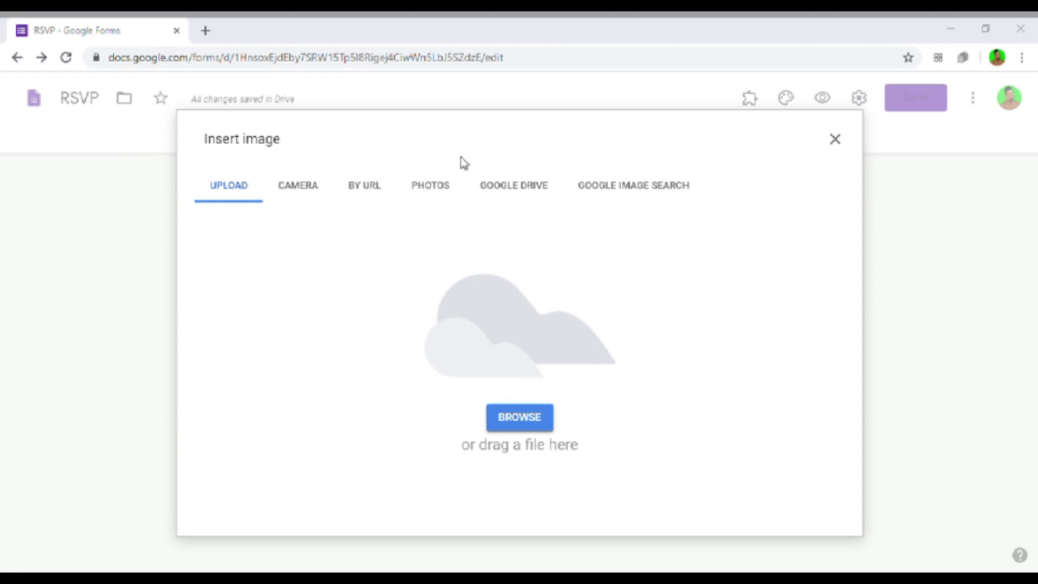
click(396, 358)
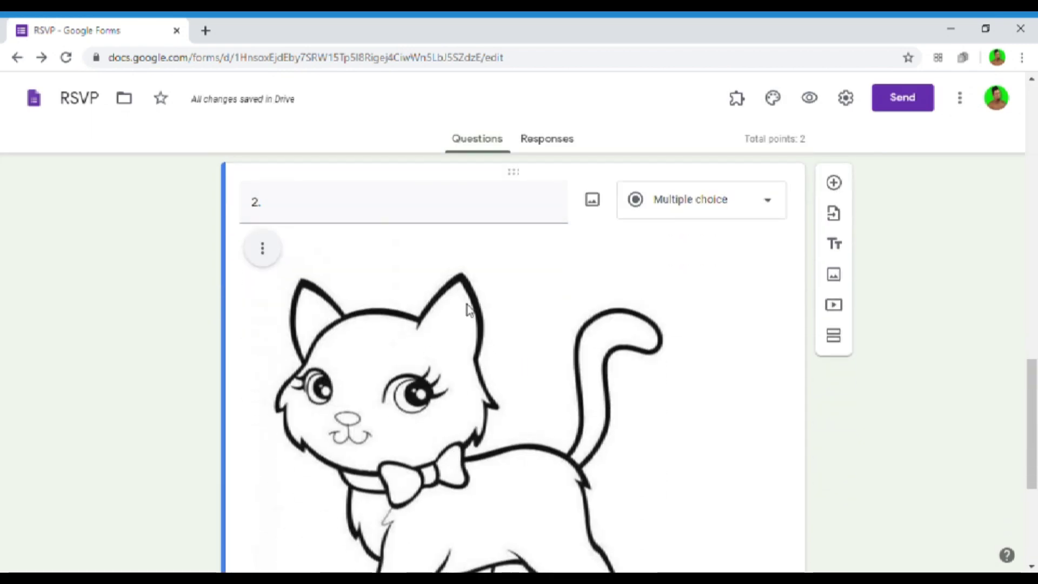
- Title question 2 '2. APAKAH HAIWAN INI?'
click(471, 211)
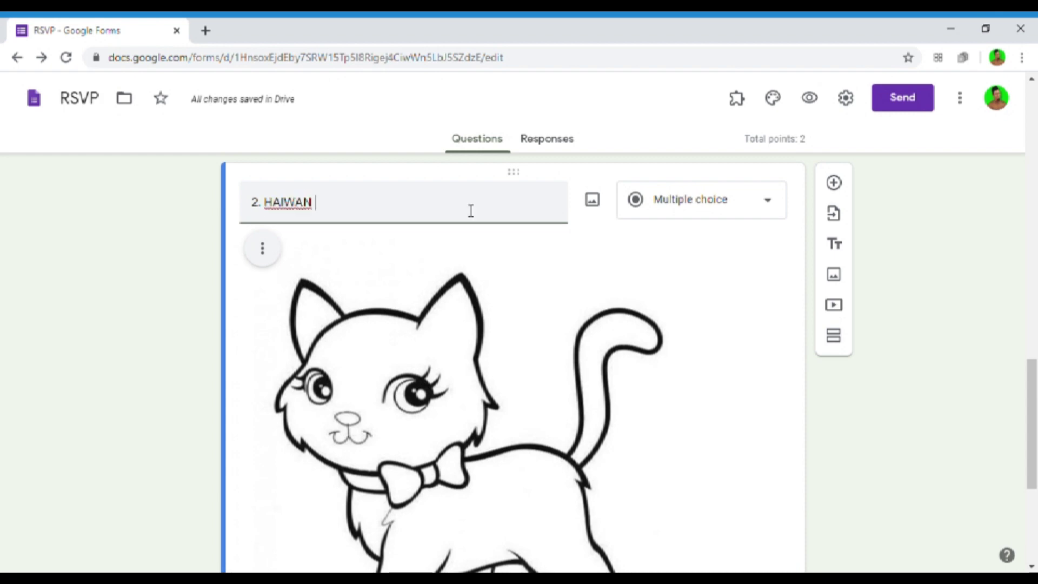
key(BackSpace)
key(BackSpace)
text(APAKAH HAIWAN INI)
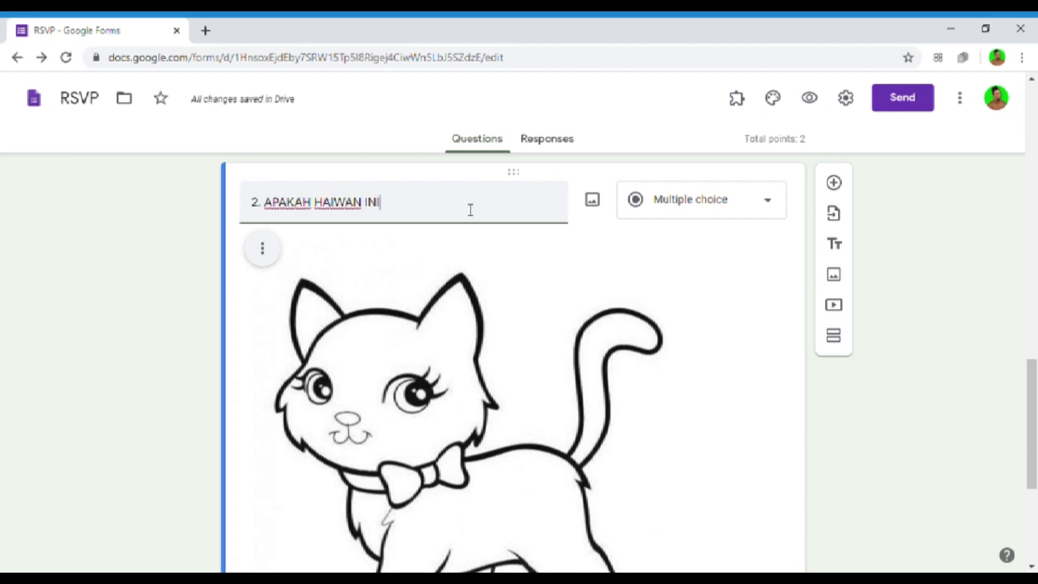
text(?)
click(413, 245)
scroll(412, 245, down, 5)
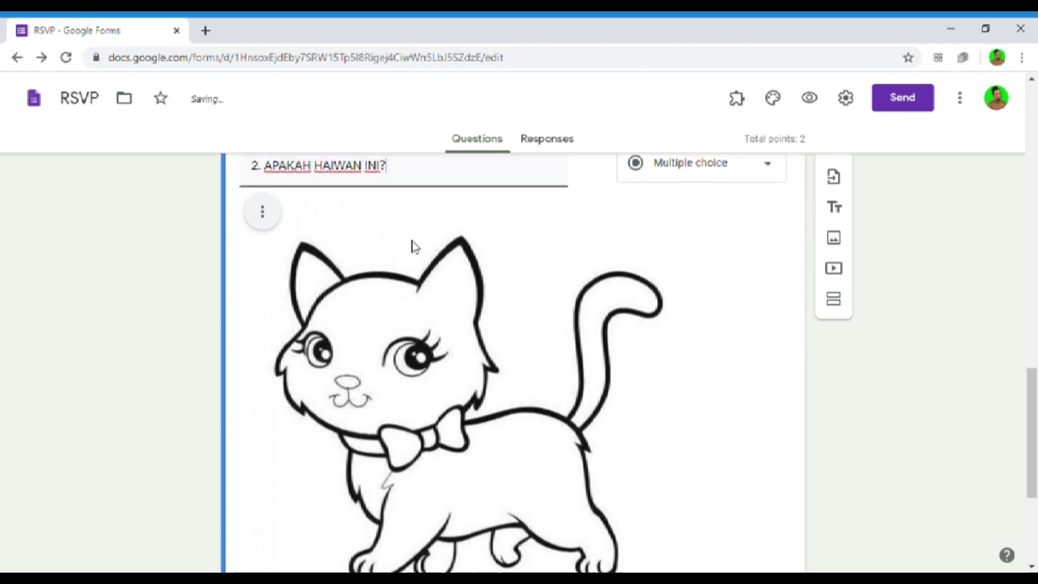
- Enter the answer choices KUCING, ANJING, HARIMAU and SINGA
click(355, 406)
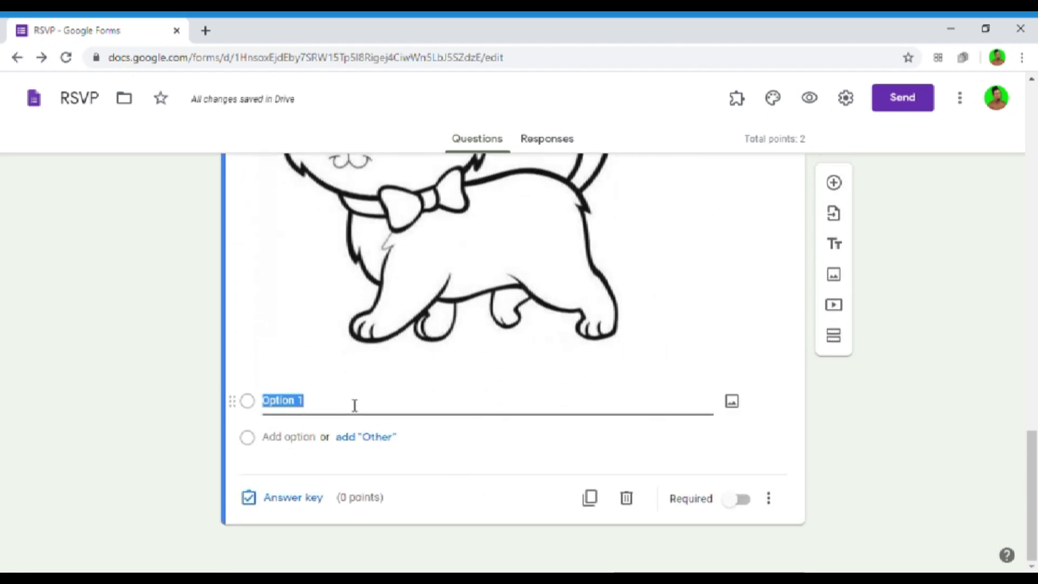
text(KUZI)
key(BackSpace)
key(BackSpace)
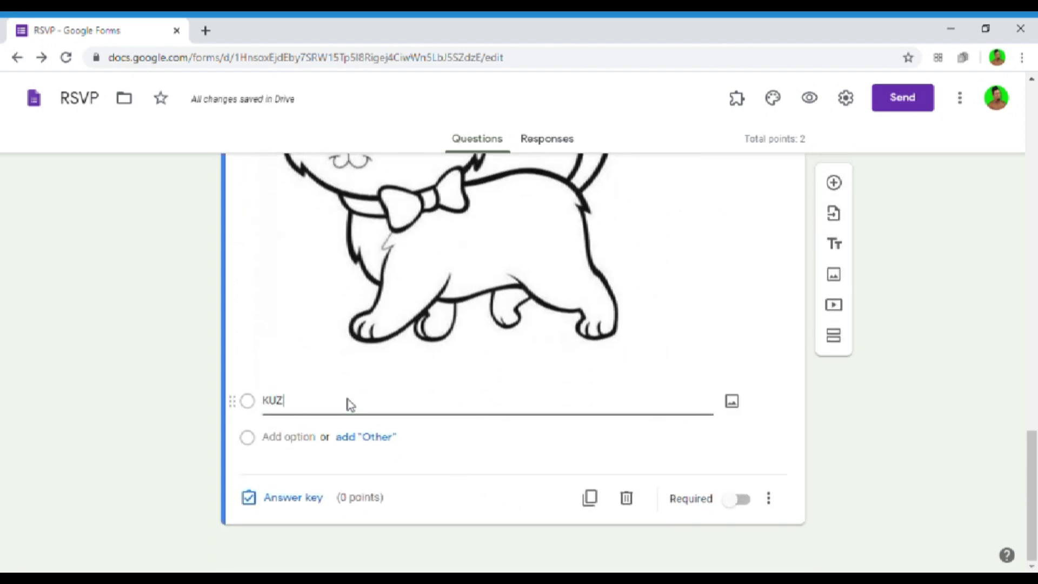
text(CING)
click(295, 439)
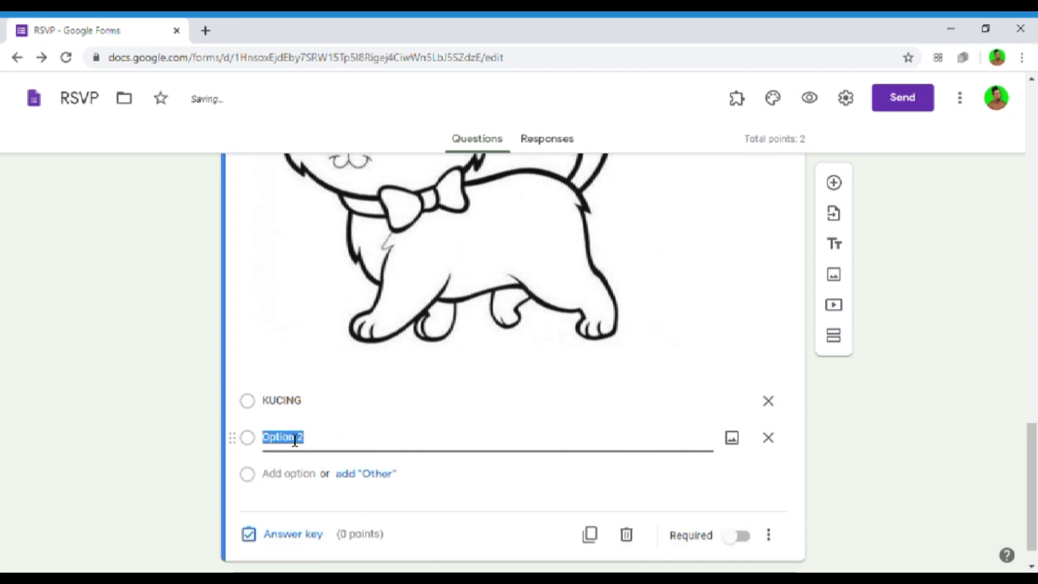
text(ANJING)
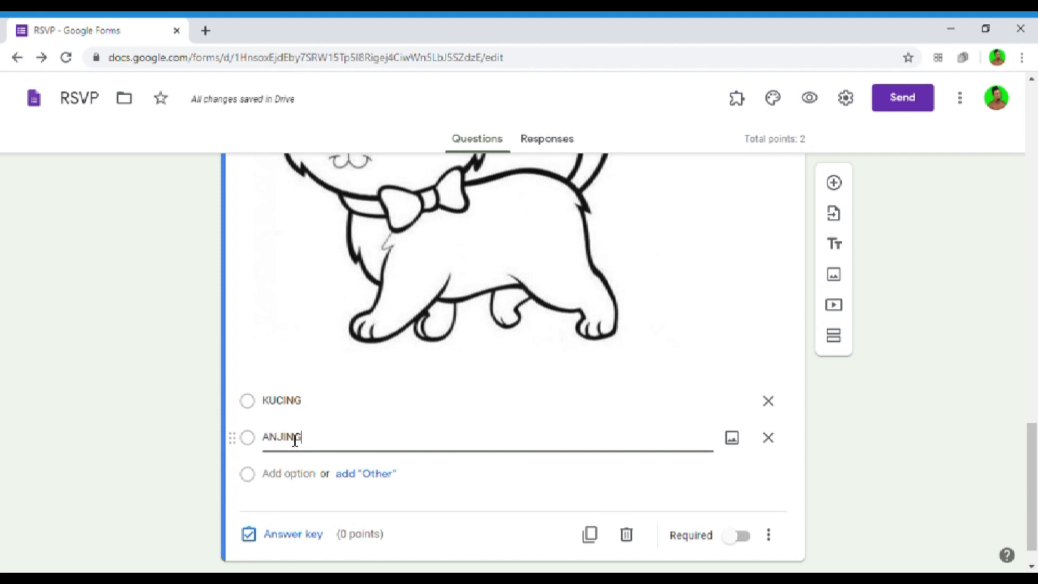
click(295, 484)
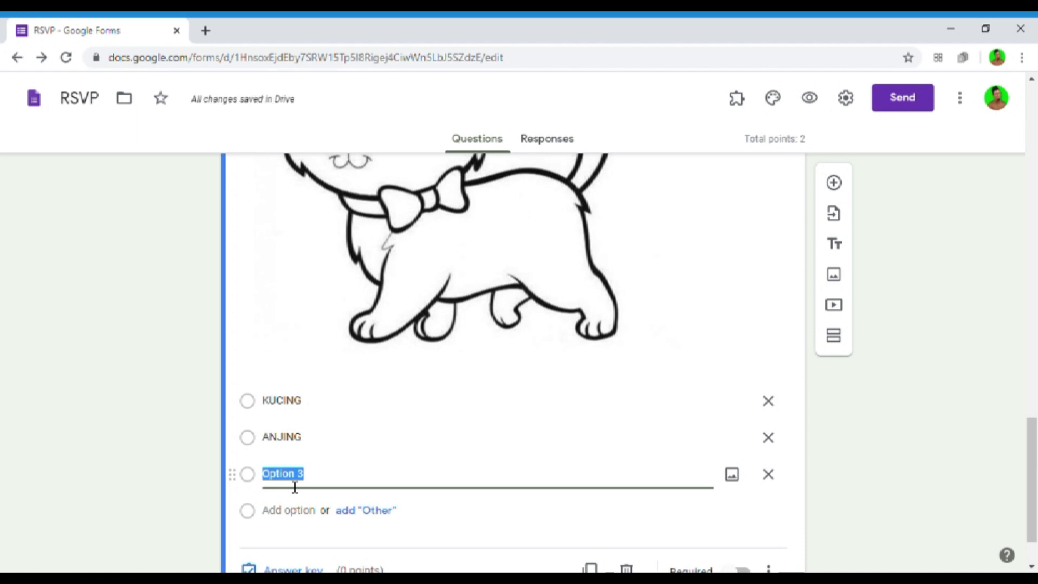
text(HARIMAU)
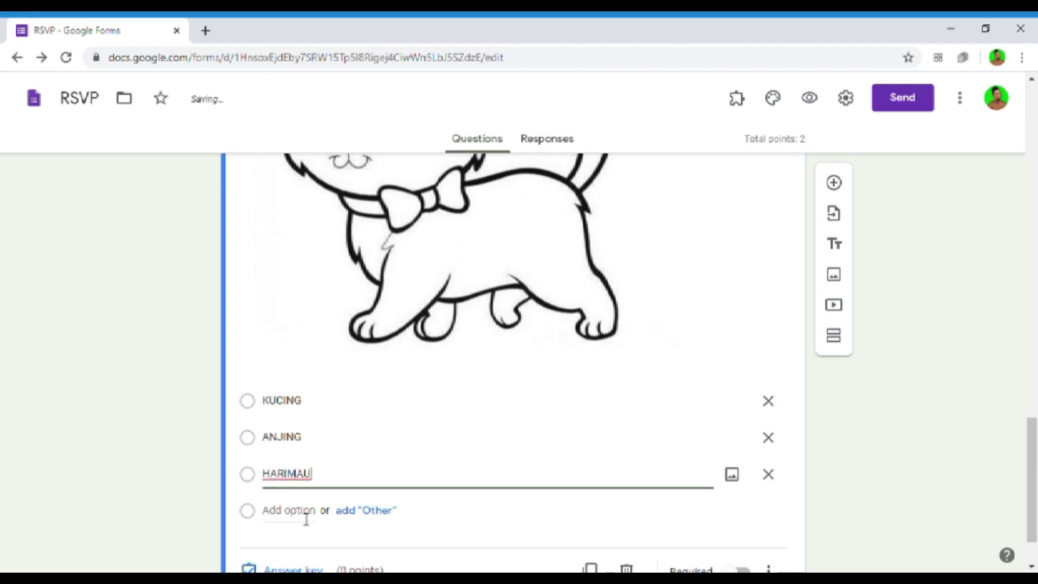
click(304, 512)
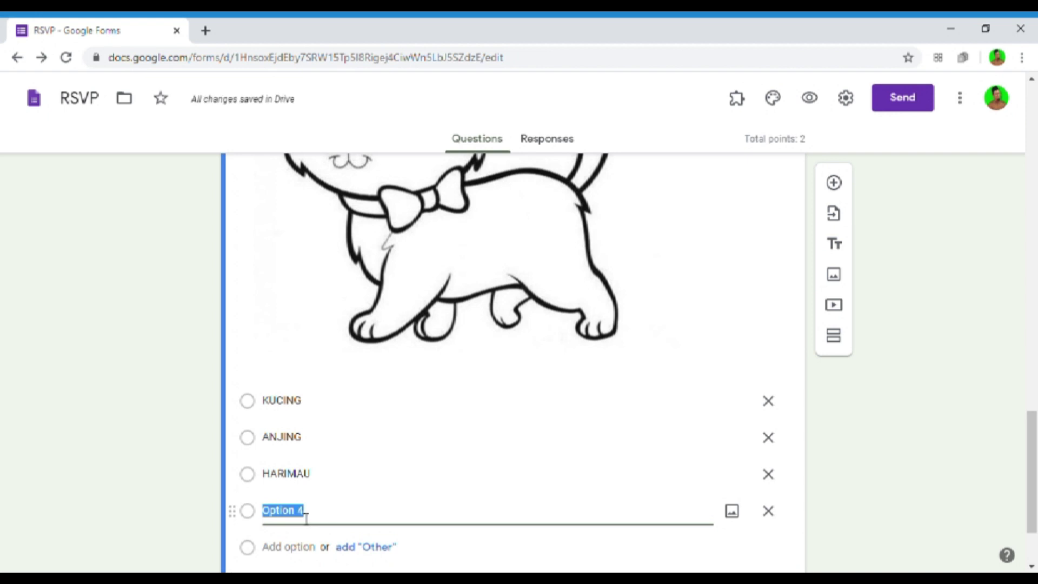
text(SINGA)
click(190, 435)
scroll(190, 437, up, 4)
scroll(324, 389, down, 4)
scroll(433, 351, up, 3)
scroll(431, 363, down, 4)
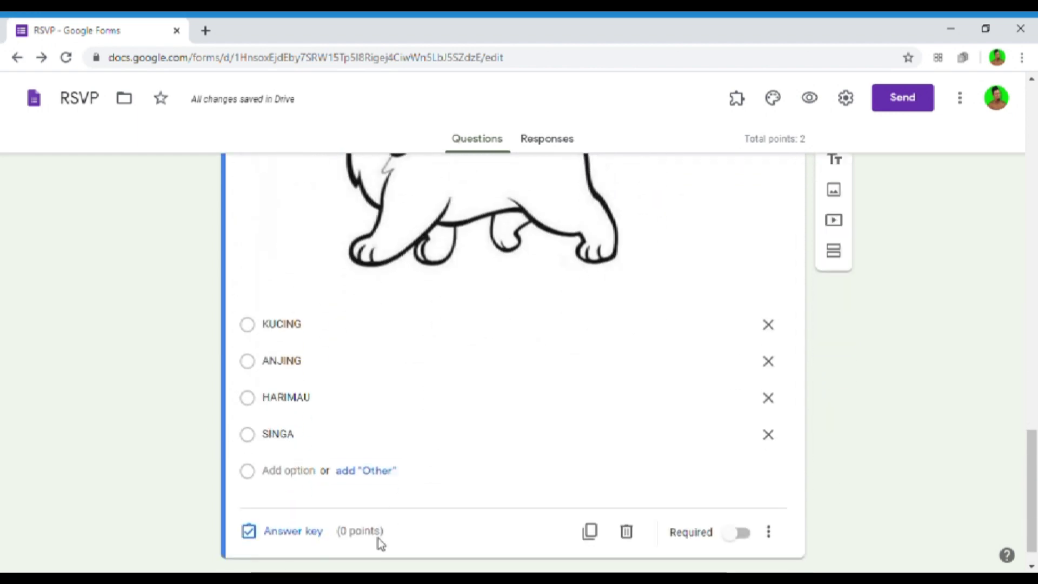
- Set KUCING as question 2's correct answer, worth 2 points
click(280, 532)
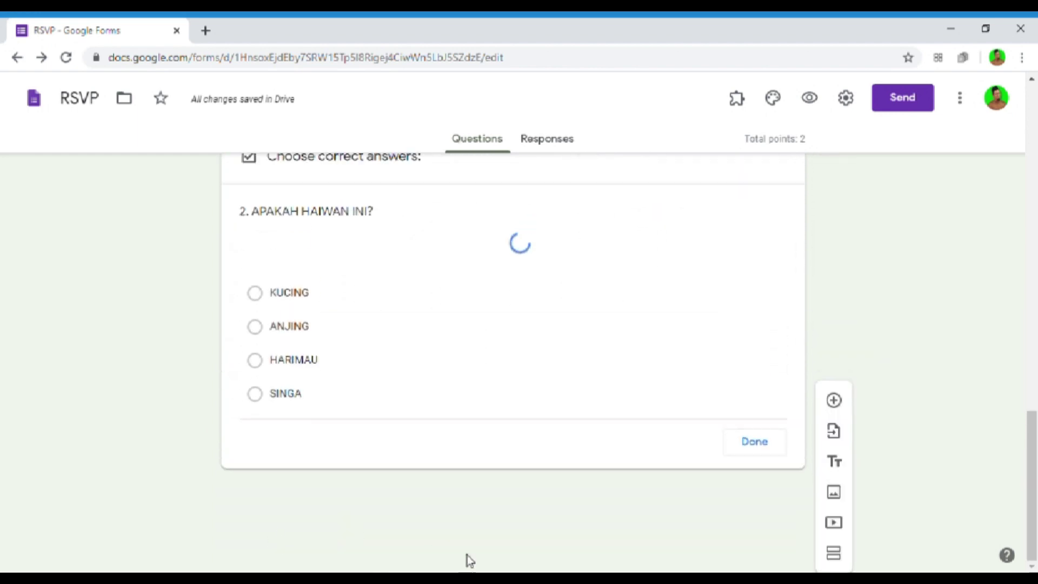
scroll(276, 420, down, 8)
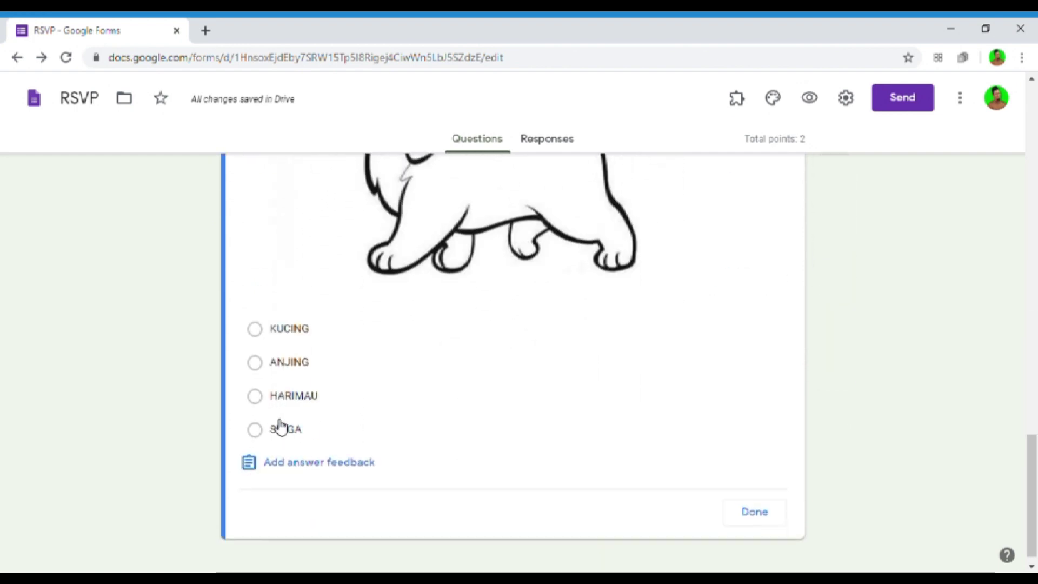
click(254, 325)
scroll(706, 317, up, 8)
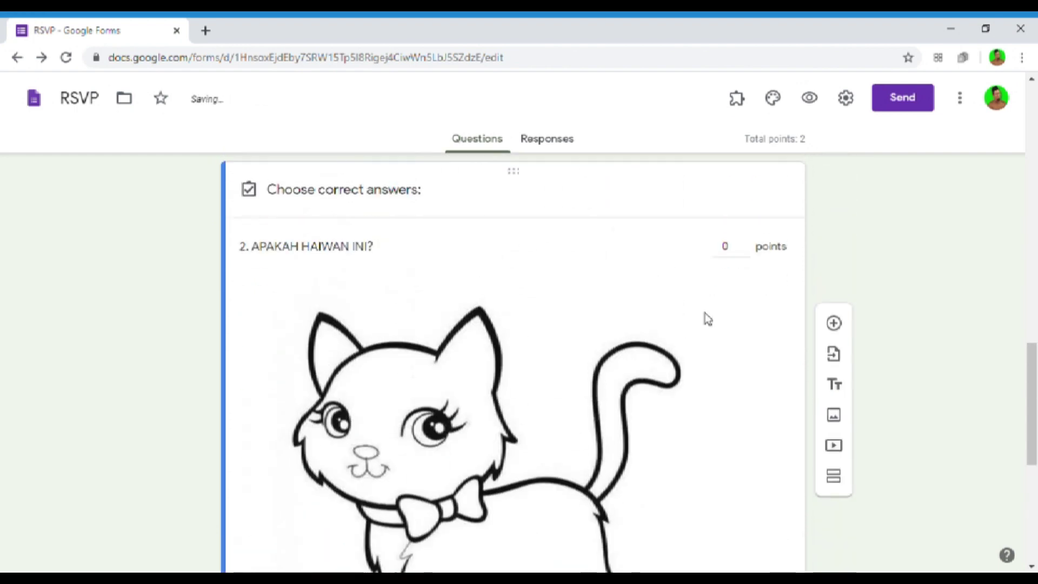
click(743, 244)
click(744, 245)
scroll(744, 250, down, 8)
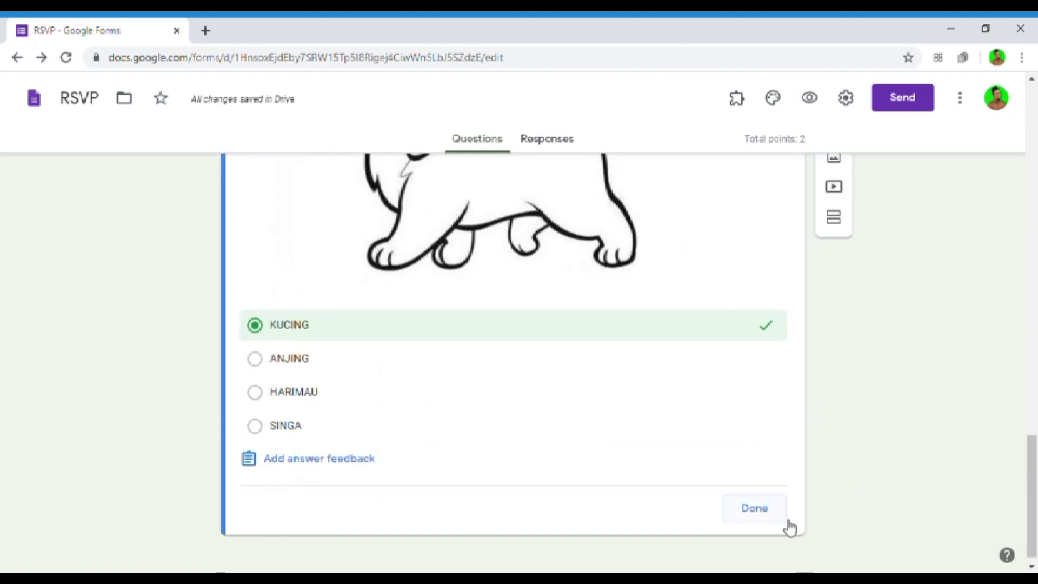
click(763, 500)
- Make the animal question required and add a blank question after it
scroll(764, 497, down, 8)
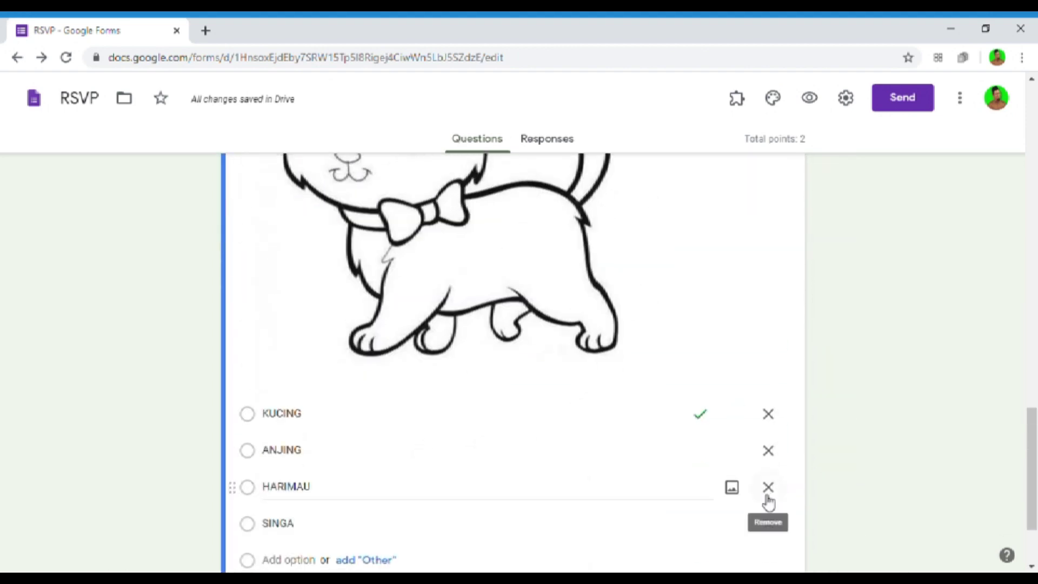
click(745, 509)
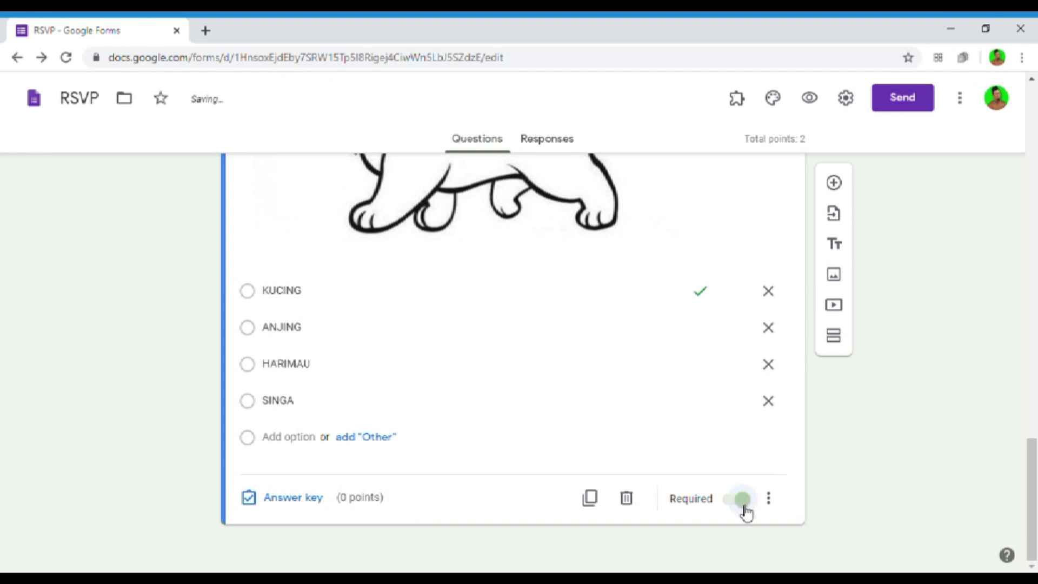
scroll(835, 489, up, 1)
scroll(835, 488, up, 12)
scroll(835, 489, down, 10)
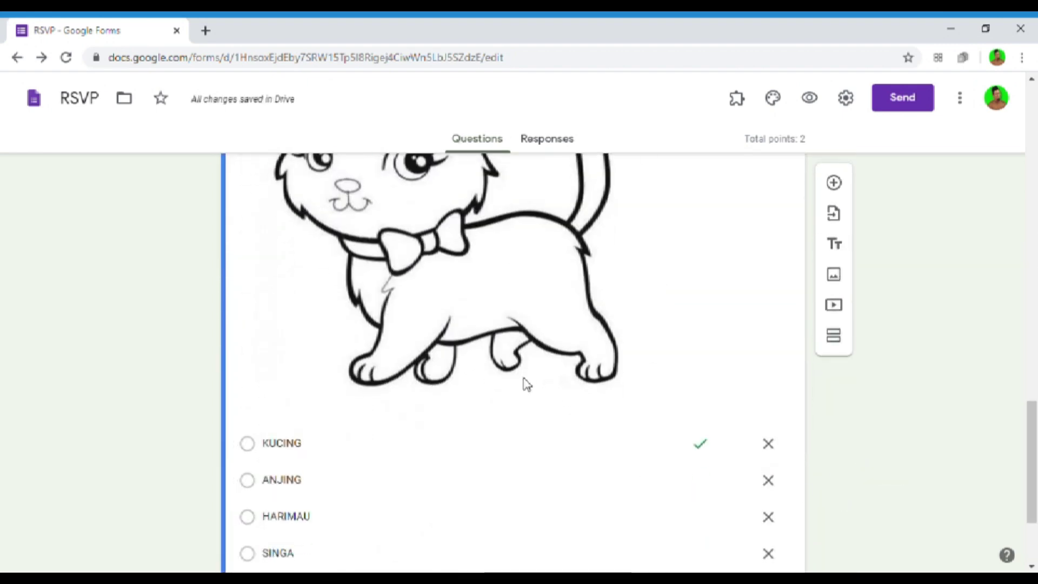
scroll(527, 384, down, 3)
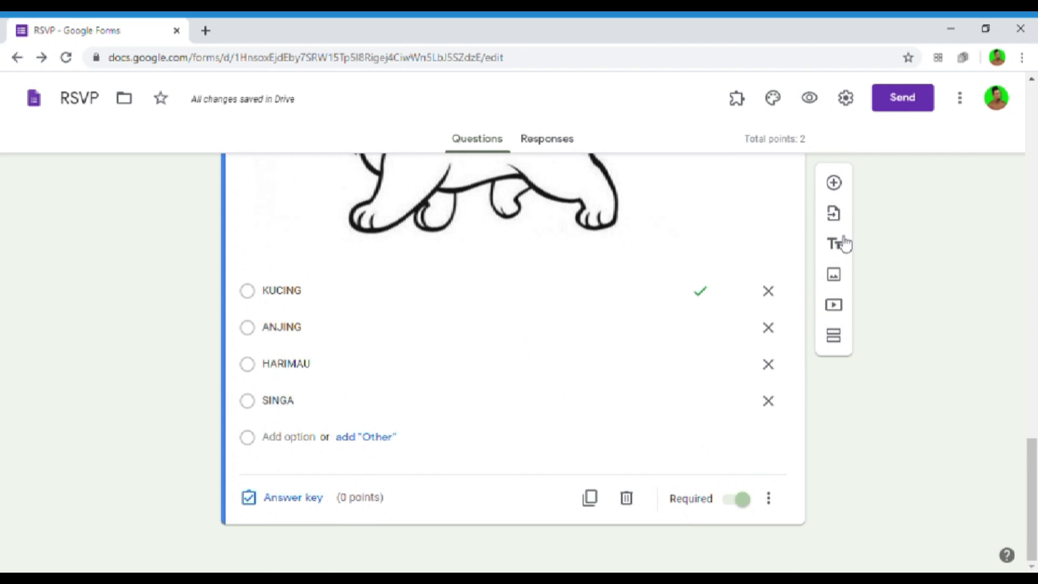
click(834, 182)
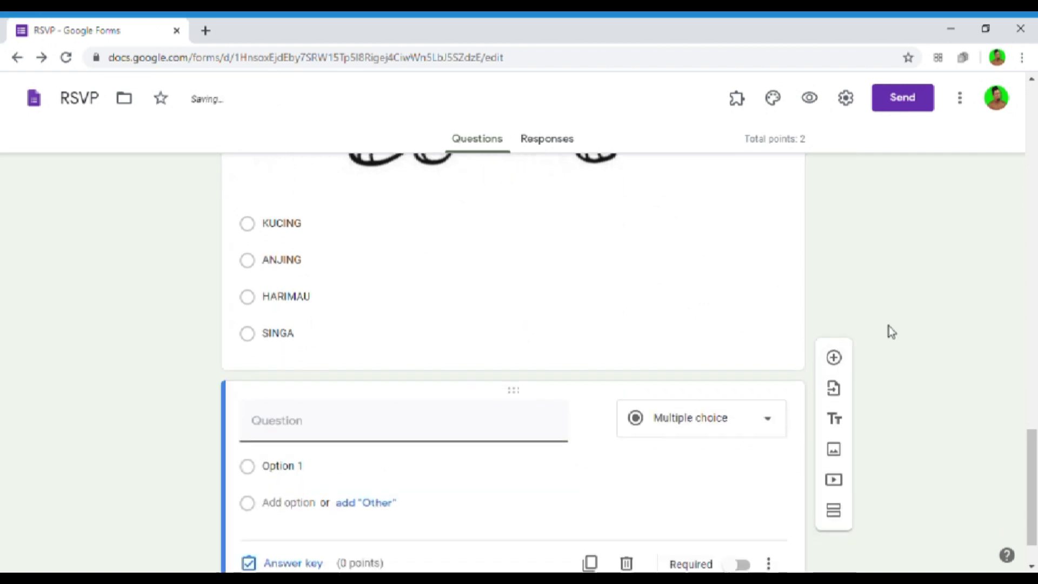
scroll(889, 325, down, 2)
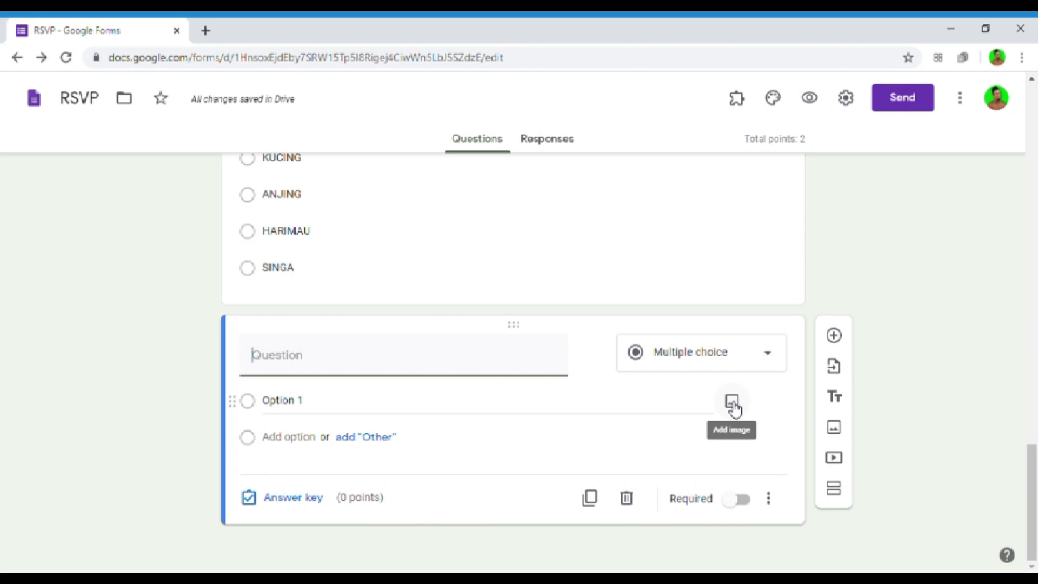
click(732, 403)
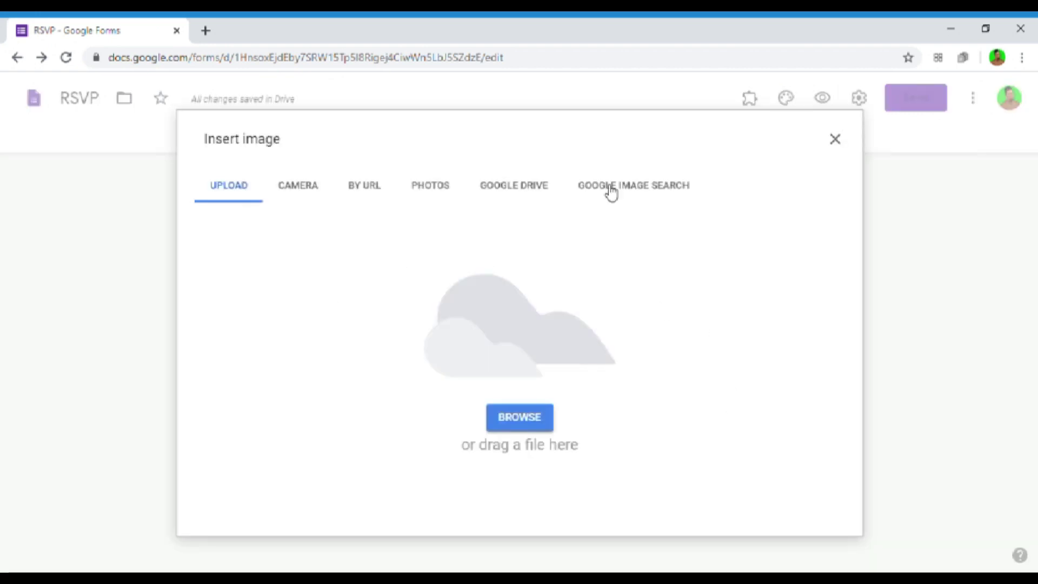
click(836, 142)
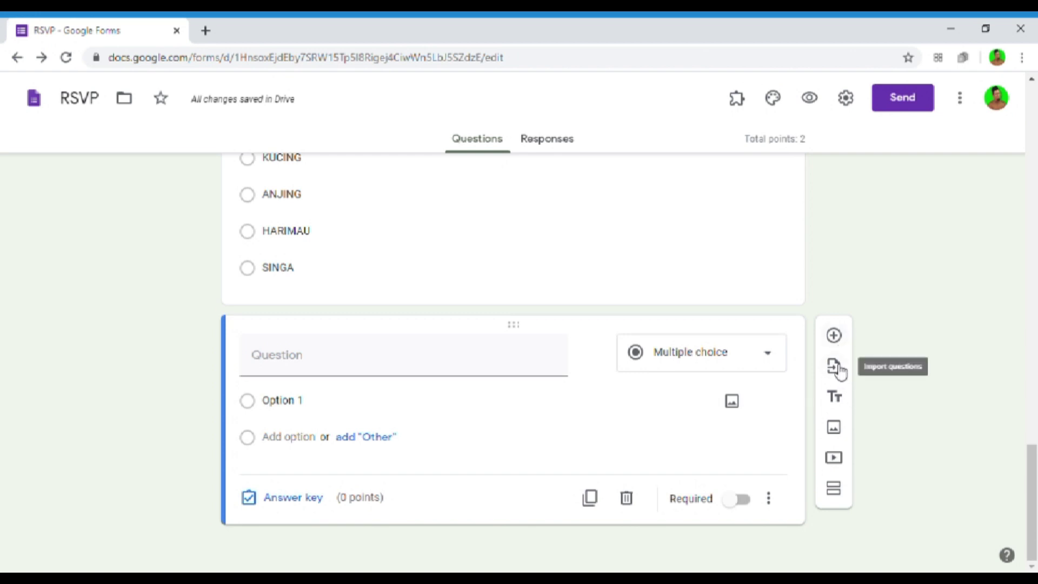
- Search YouTube for PUASA and insert the NUSSA : LATIHAN PUASA video
click(833, 458)
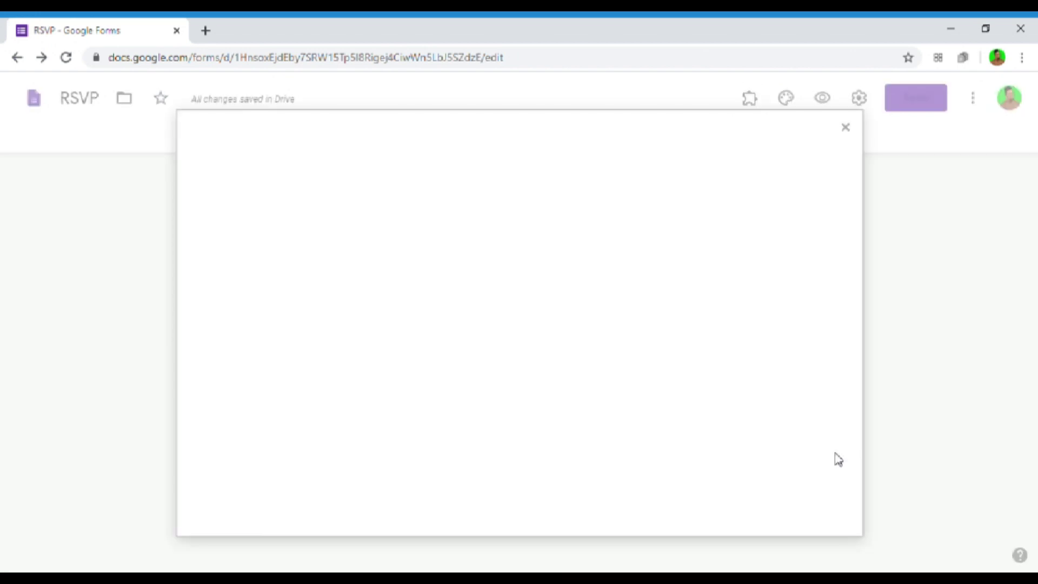
click(303, 224)
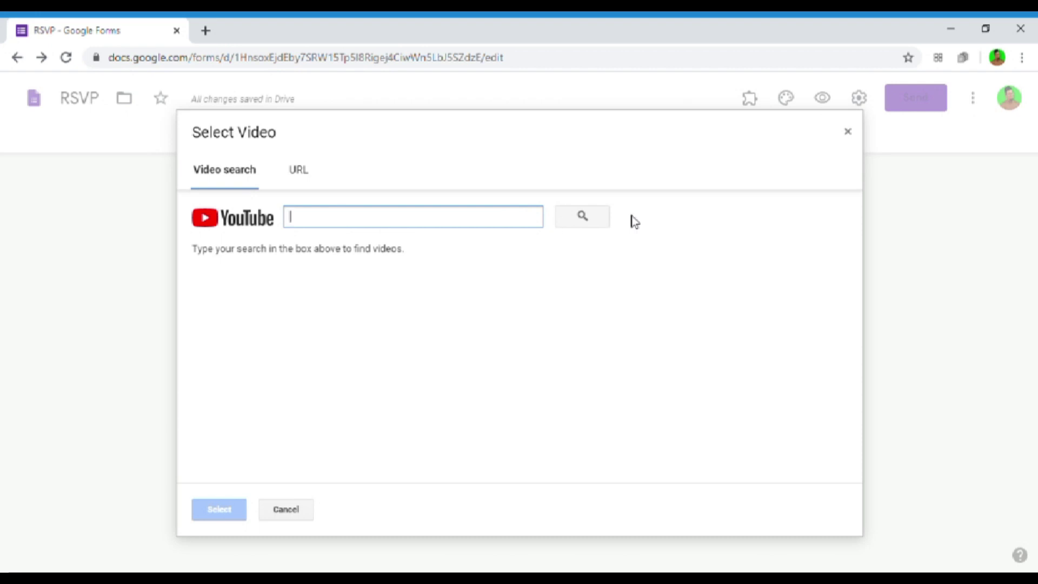
text(PUASA)
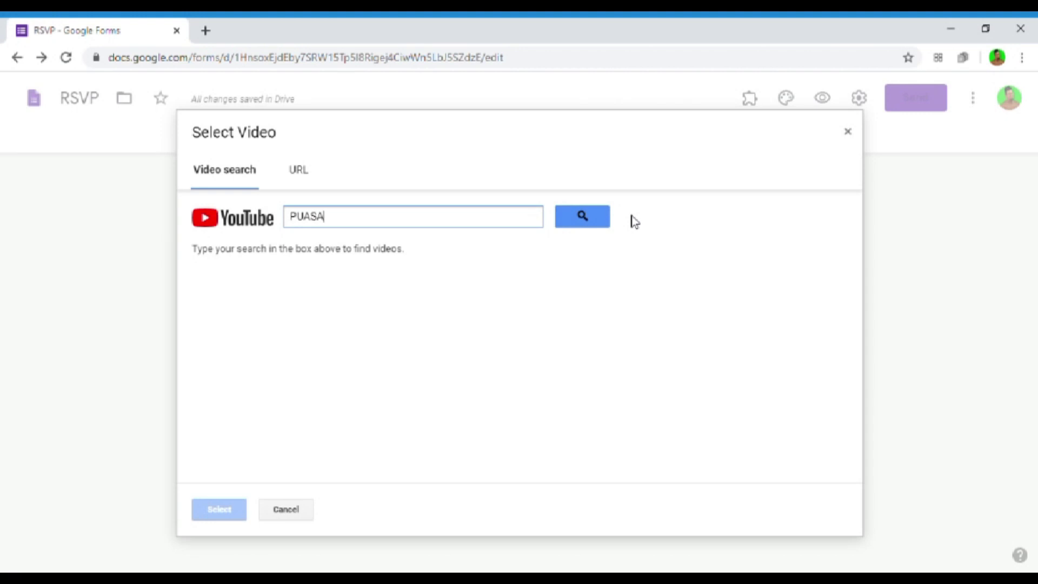
key(Return)
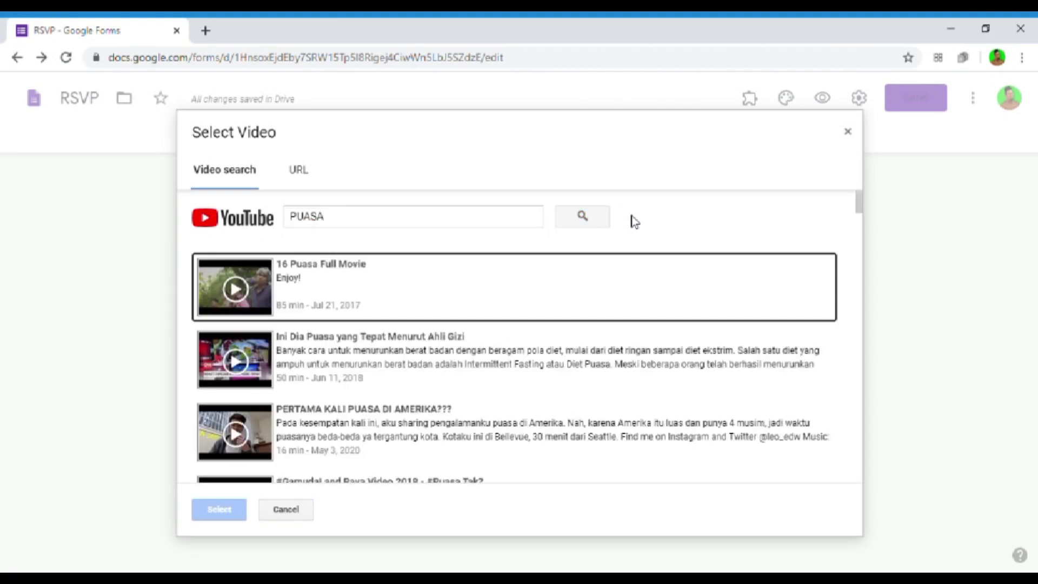
scroll(427, 343, down, 6)
scroll(416, 348, down, 10)
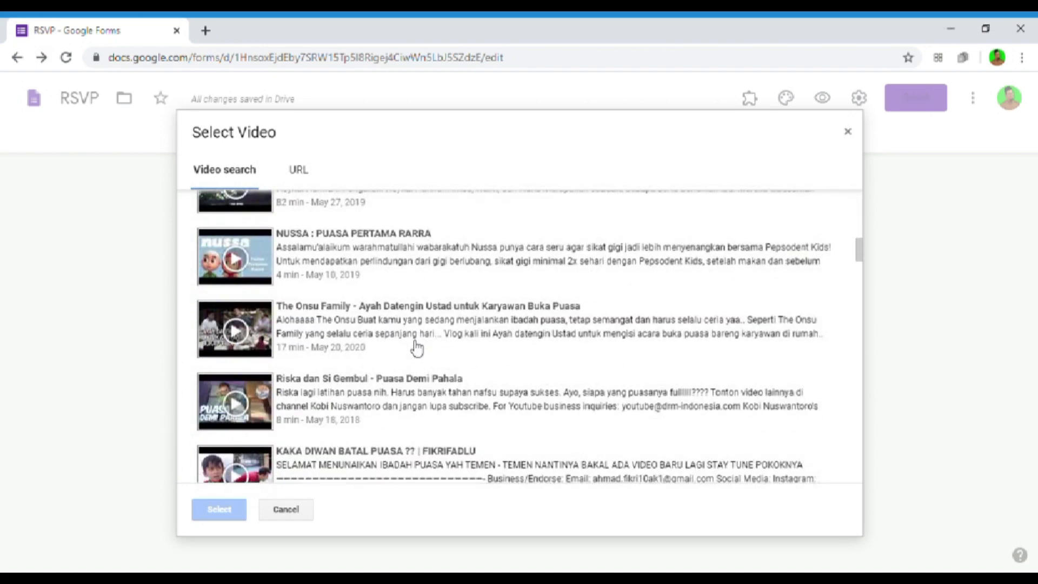
scroll(379, 341, down, 3)
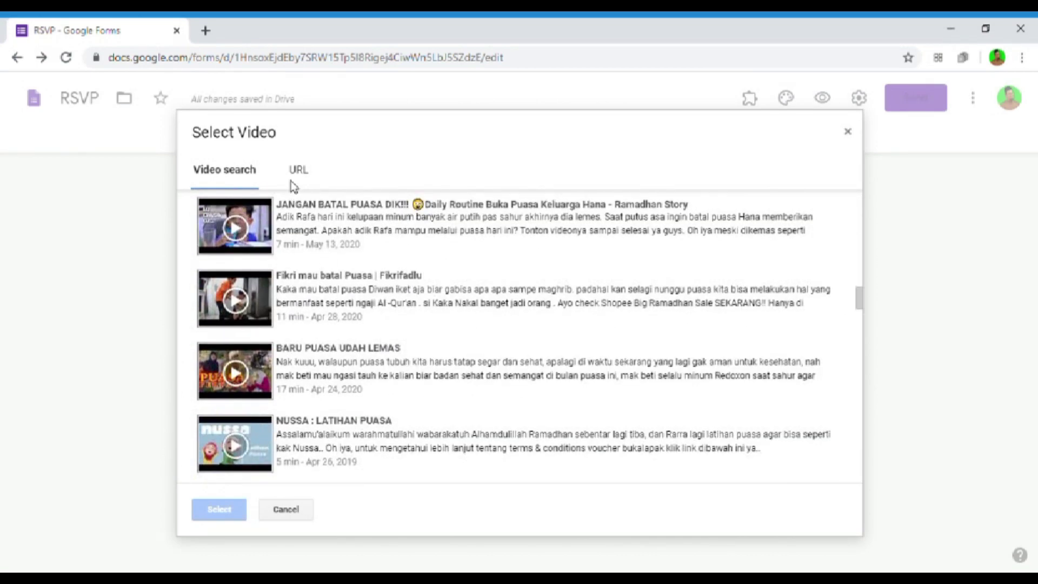
scroll(323, 331, up, 4)
scroll(324, 335, down, 5)
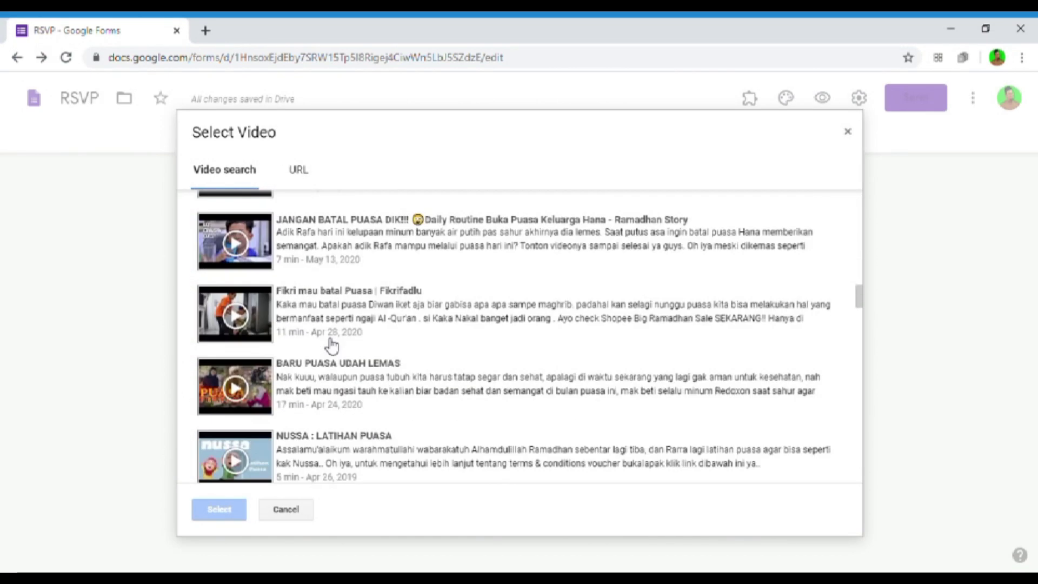
click(374, 425)
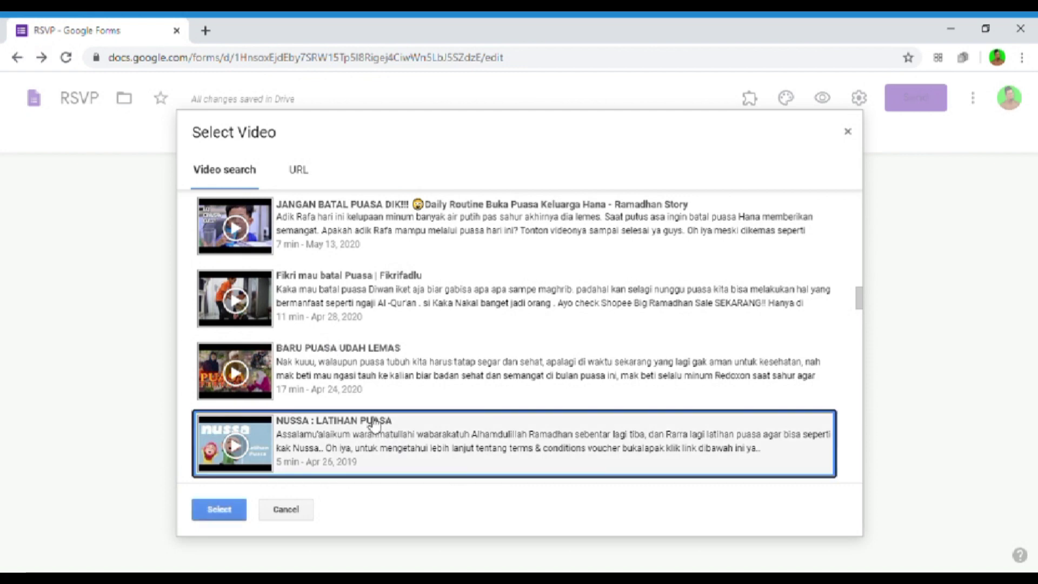
click(219, 509)
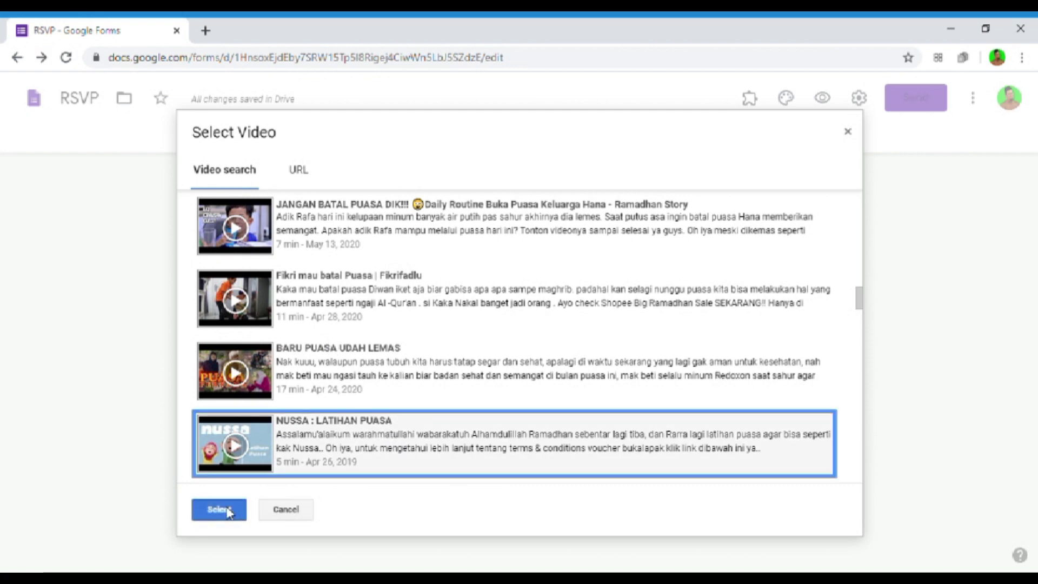
scroll(546, 406, down, 3)
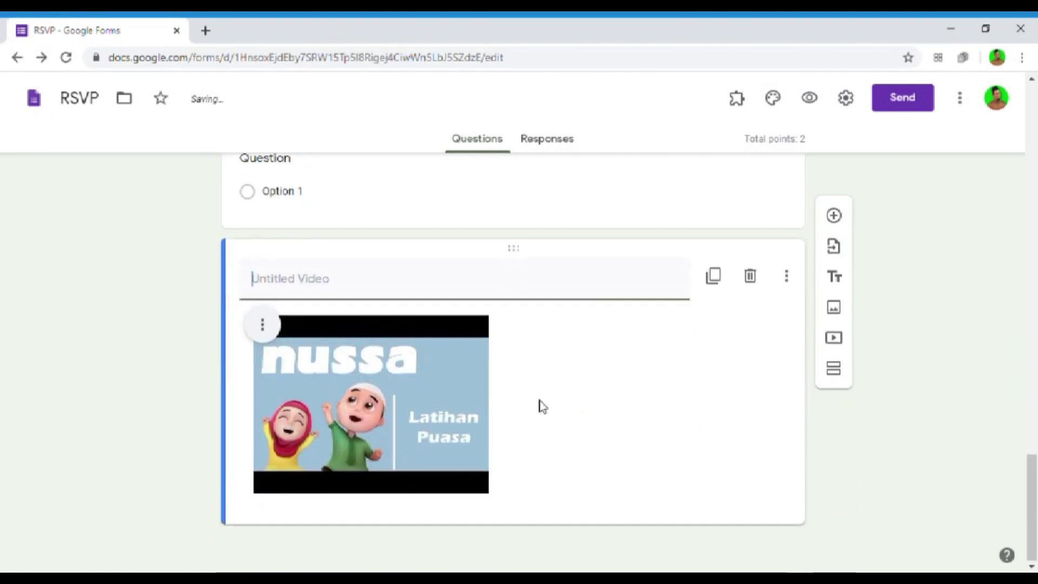
- Delete the blank question and title the video '3. SILA TONTON VIDEO ANIMASI DI BAWAH INI'
scroll(583, 292, up, 2)
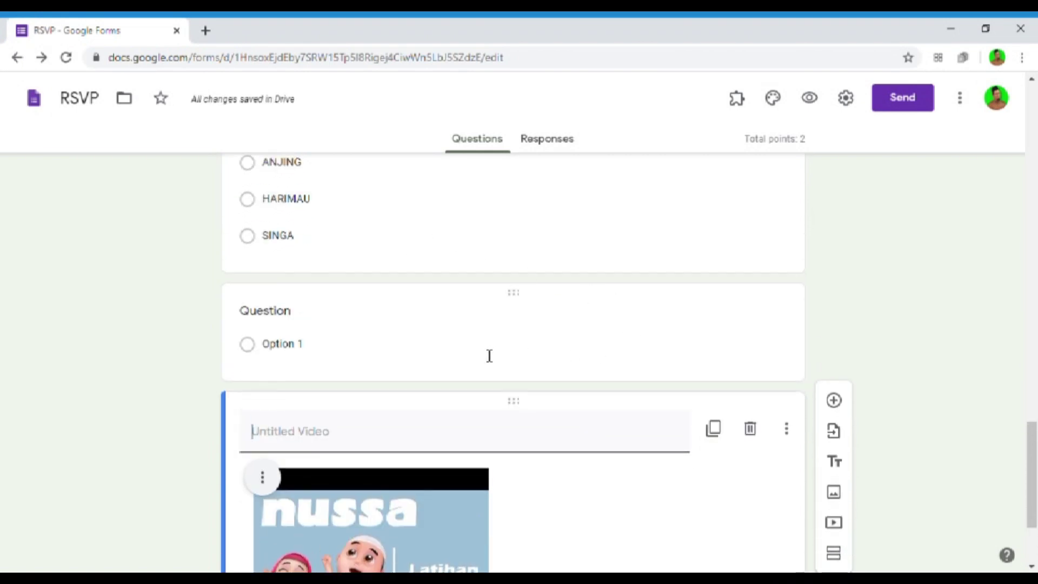
click(457, 363)
click(625, 470)
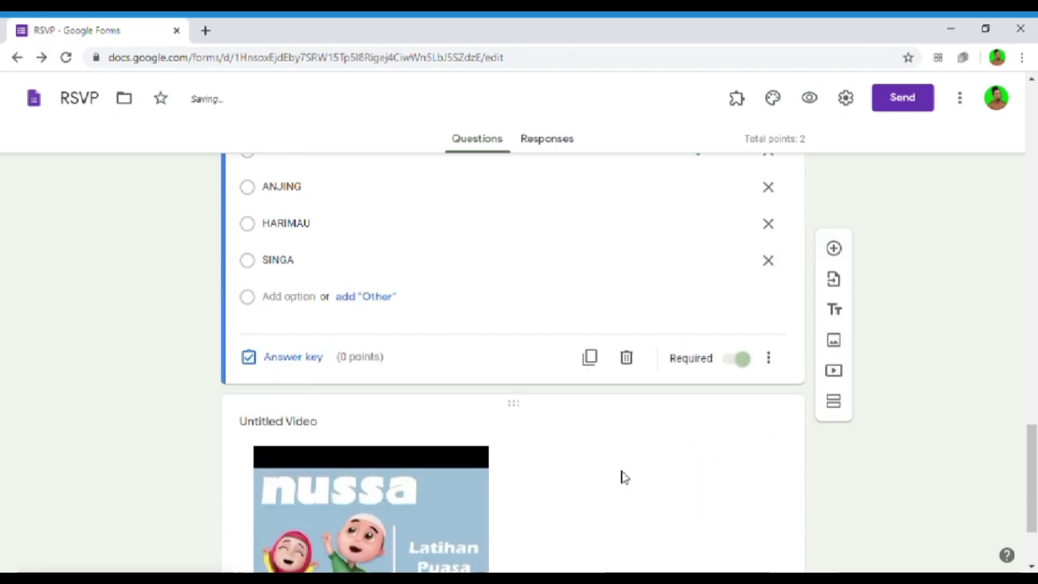
scroll(624, 477, down, 3)
click(250, 295)
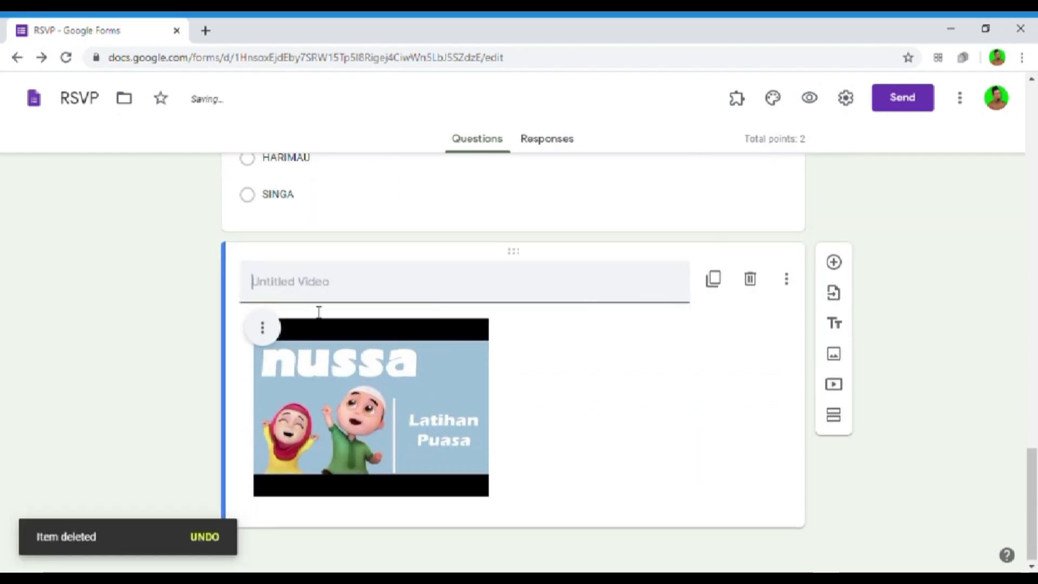
text(3.)
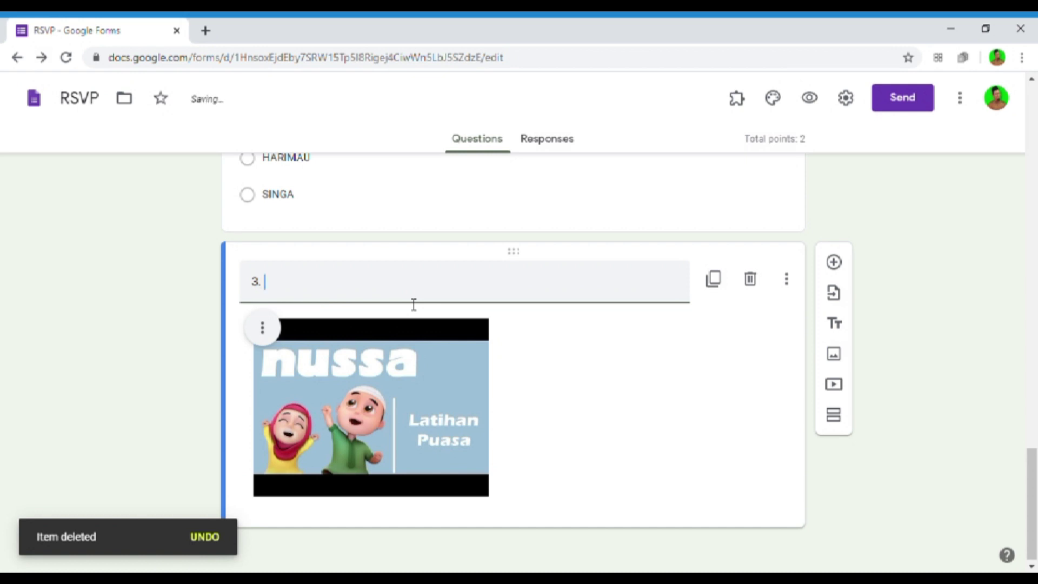
text( SILA TONTON)
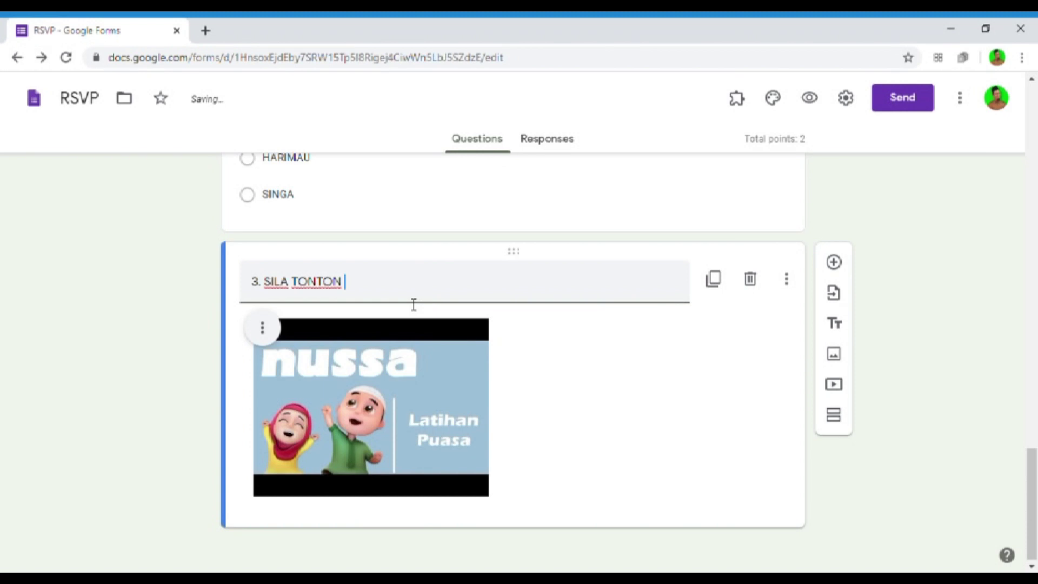
text( VIDEO ANIMASI DI BAWAH INI)
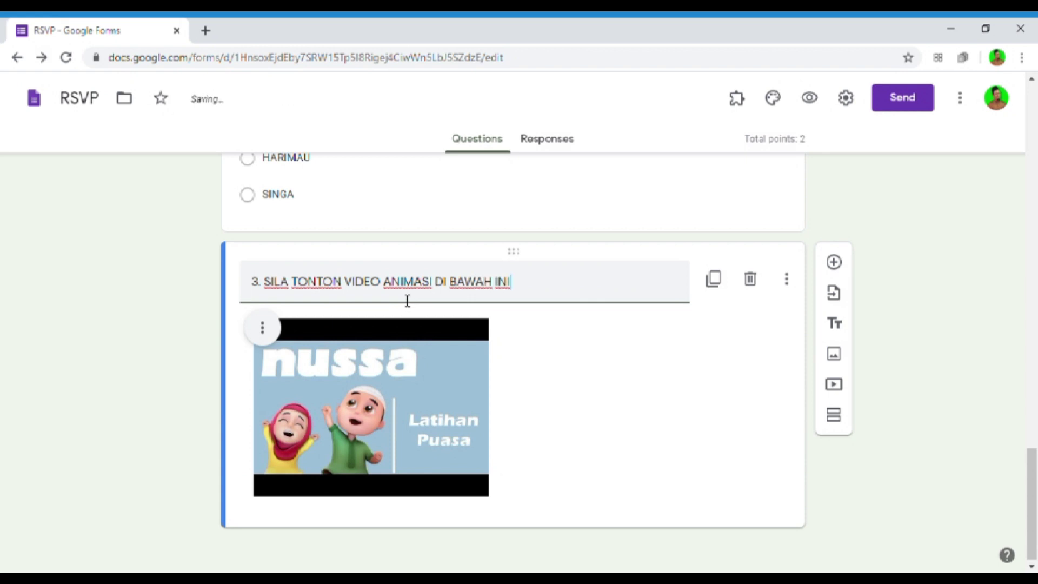
scroll(485, 367, down, 1)
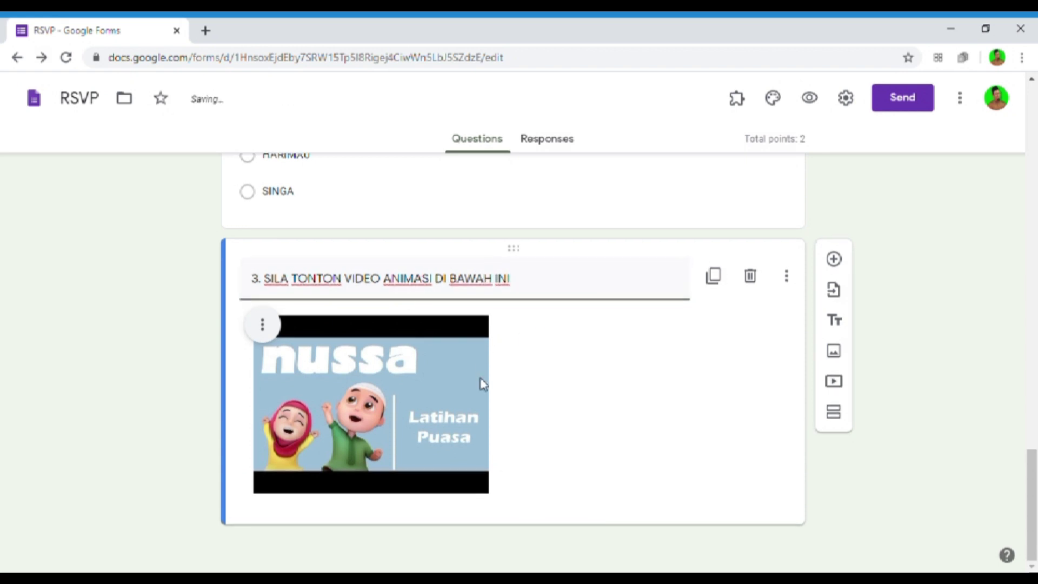
click(517, 494)
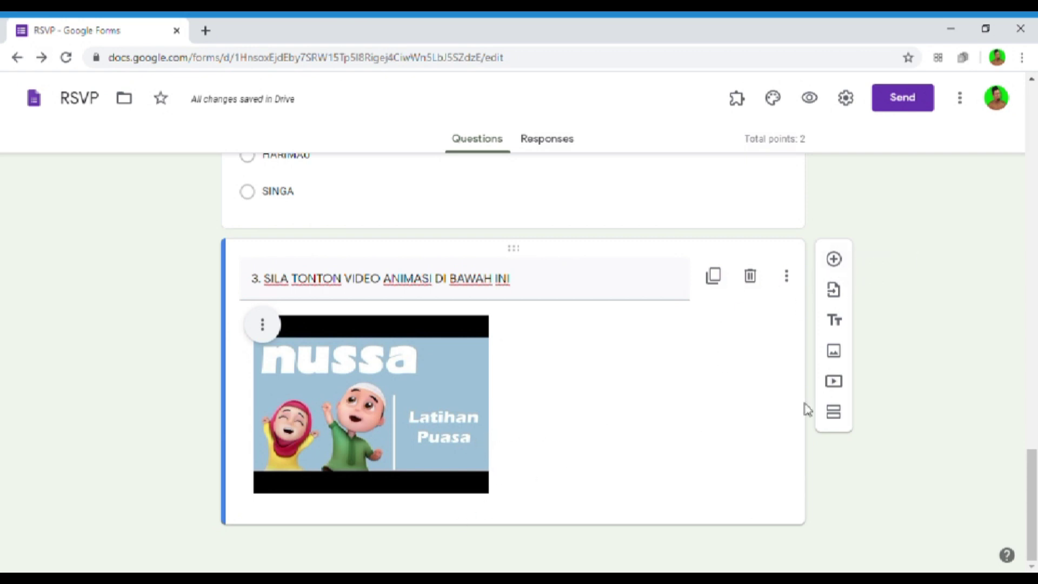
- Centre-align the NUSSA video within its item
click(579, 293)
click(578, 326)
click(263, 324)
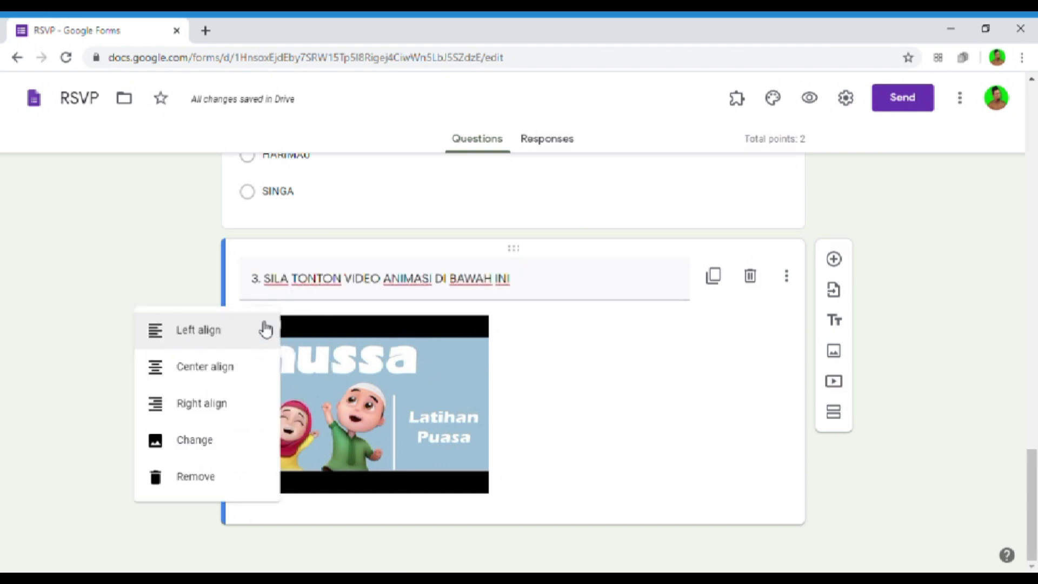
click(189, 382)
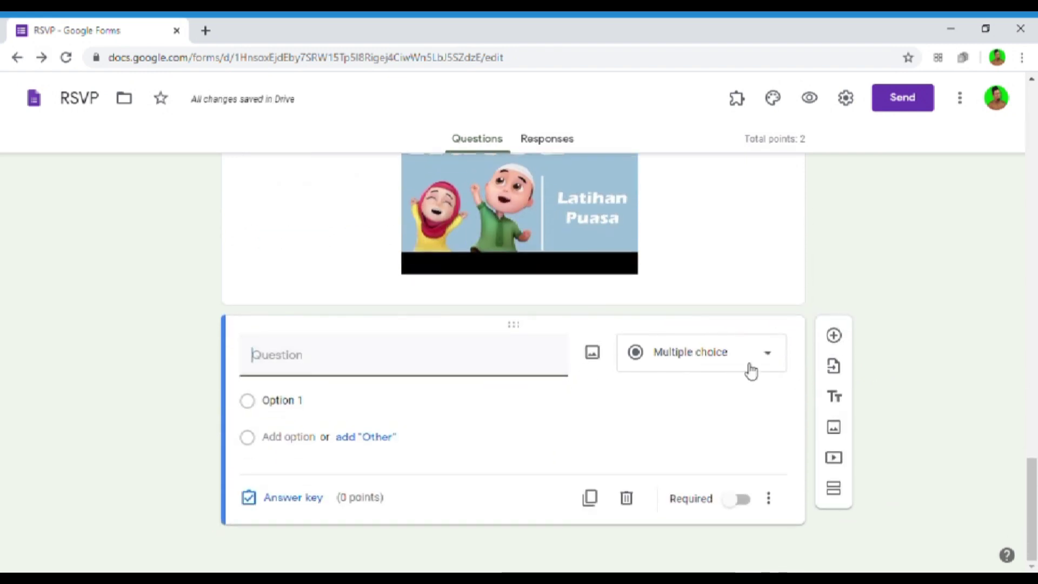
- Make the question a Paragraph asking 'BERDASARKAN VIDEO DI ATAS, NYATAKAN PENGAJARAN (SILA BERI 5 ISI)'
click(748, 367)
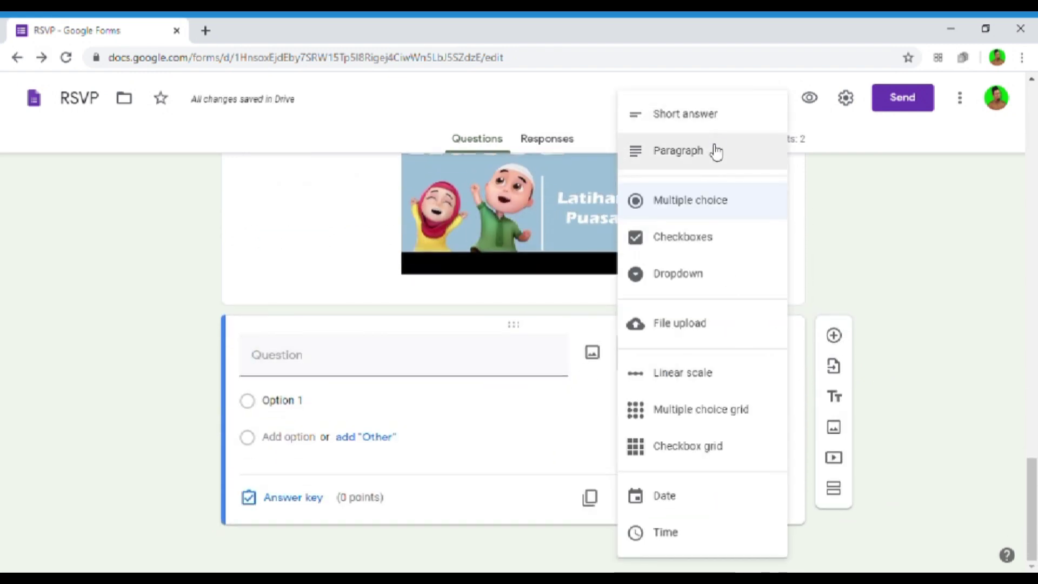
click(713, 151)
click(449, 399)
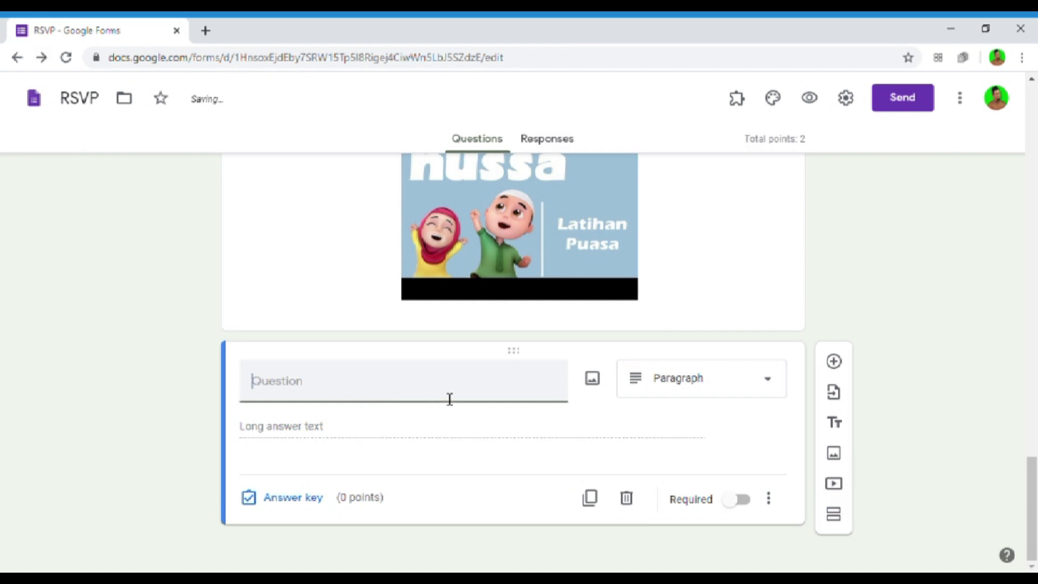
text(BERDAS)
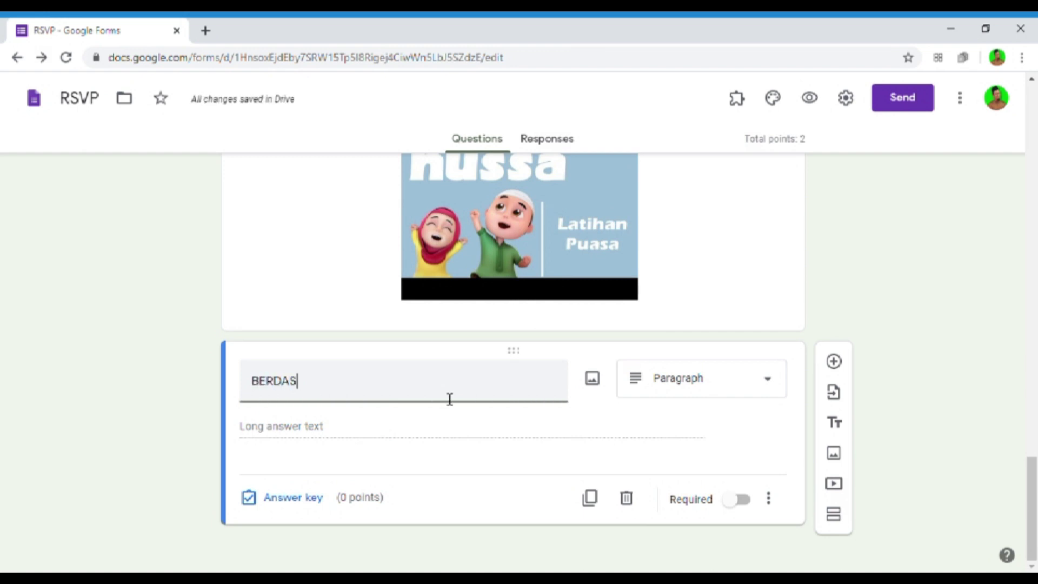
text(ARKAN V)
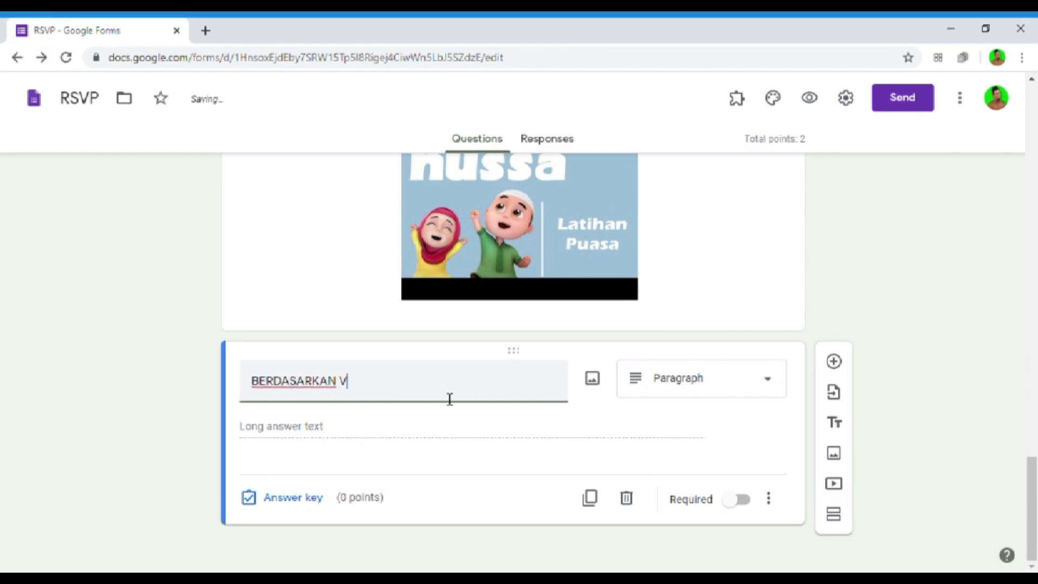
text(IDEO DI ATAS, NYATAKAN PENGAJARAN )
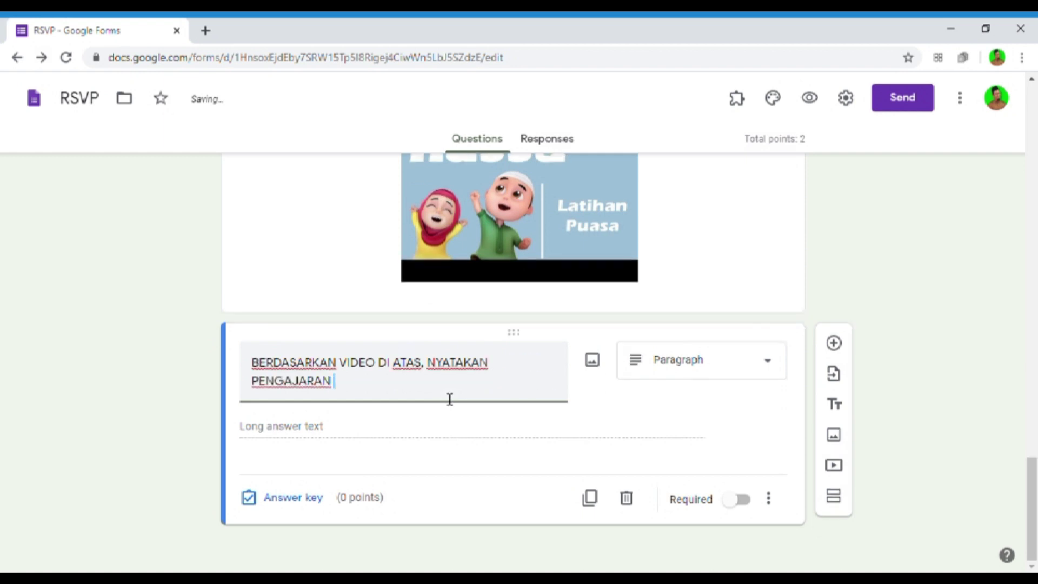
text(DAN ISI)
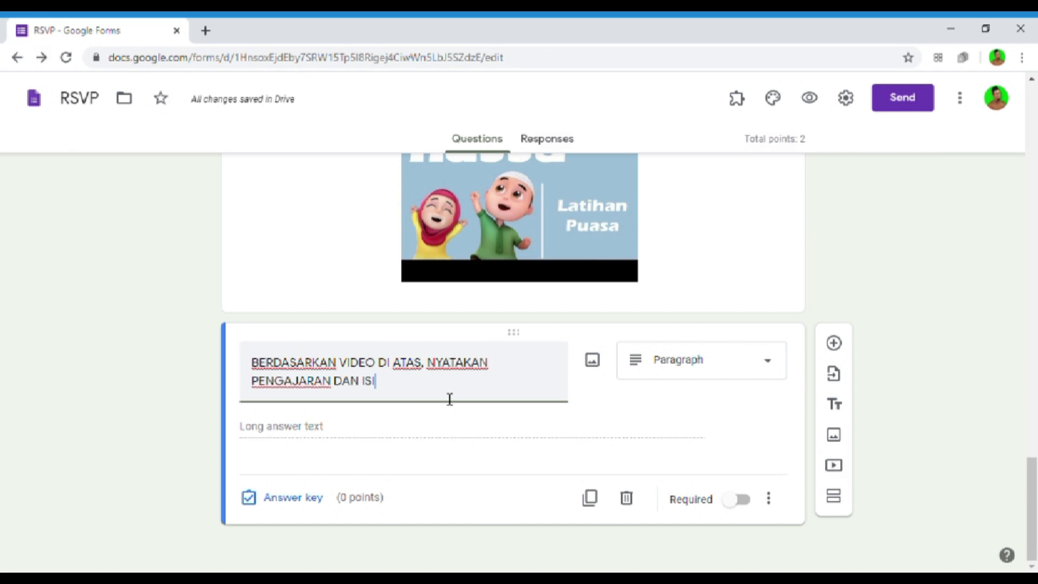
text( PENTING)
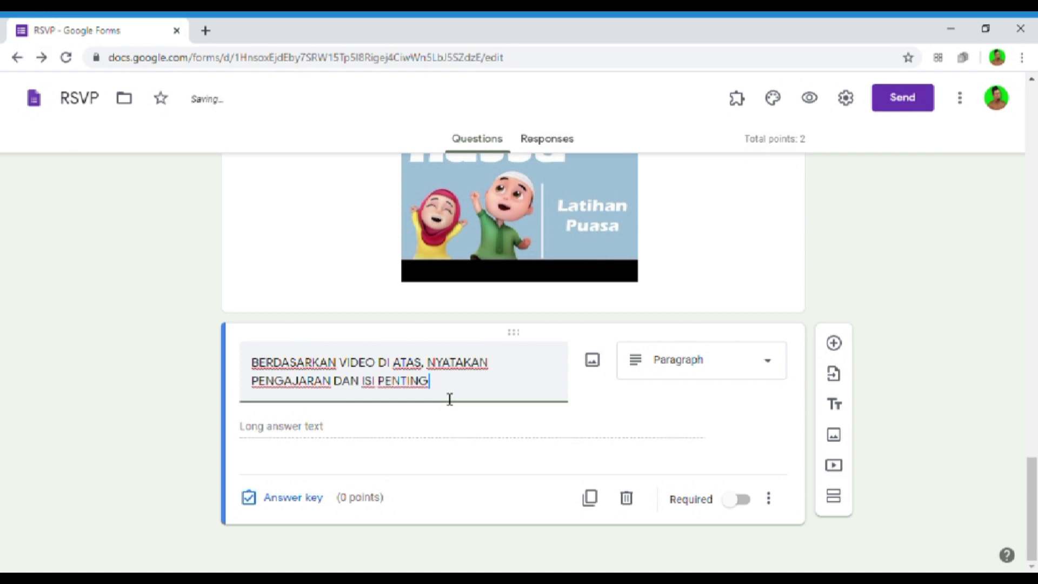
text( (5 ISI)
key(BackSpace)
key(BackSpace)
key(BackSpace)
key(BackSpace)
key(BackSpace)
key(BackSpace)
key(BackSpace)
key(BackSpace)
key(BackSpace)
key(BackSpace)
key(BackSpace)
key(BackSpace)
key(BackSpace)
key(BackSpace)
key(BackSpace)
key(BackSpace)
key(BackSpace)
key(BackSpace)
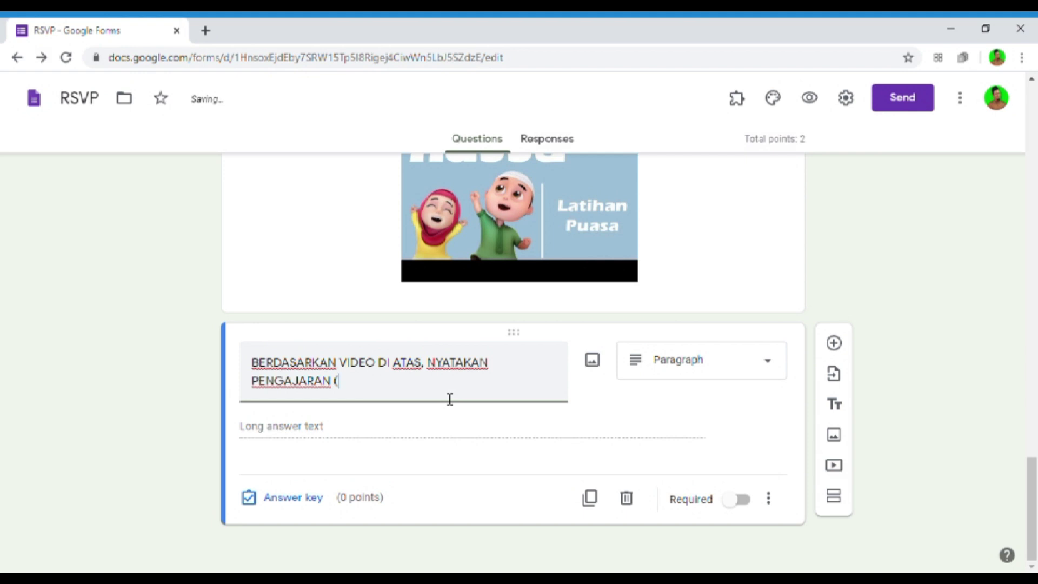
text((SILA BERI 5 ISI)
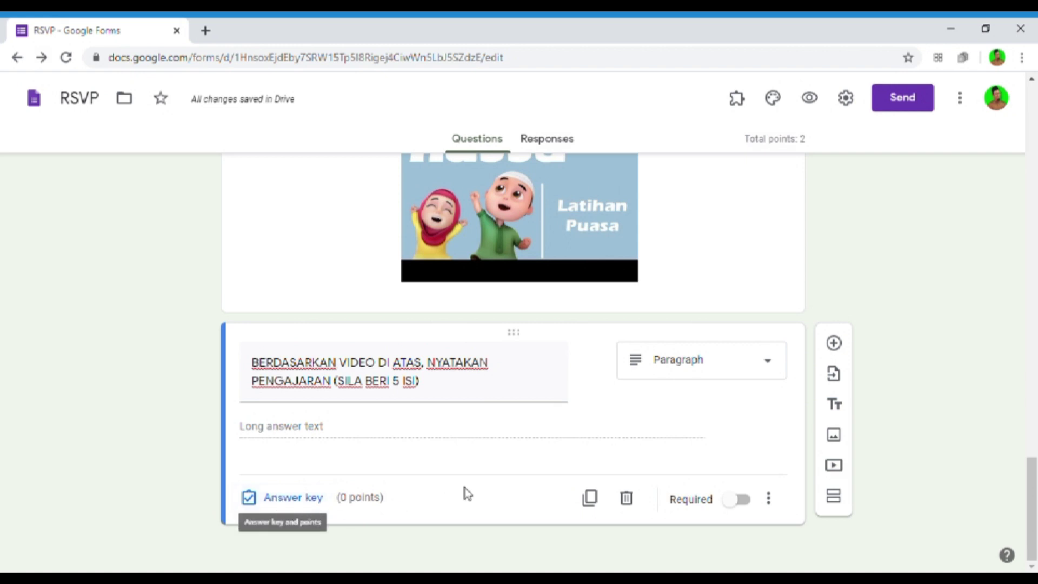
- Switch on Required for the video-lesson paragraph question, then scroll through the form to review
click(740, 503)
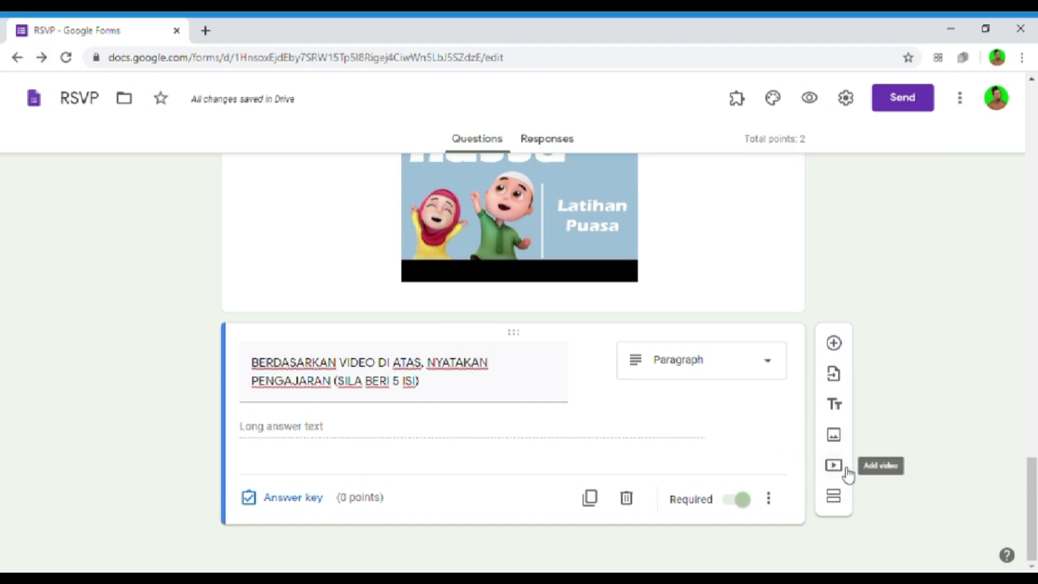
scroll(548, 388, up, 4)
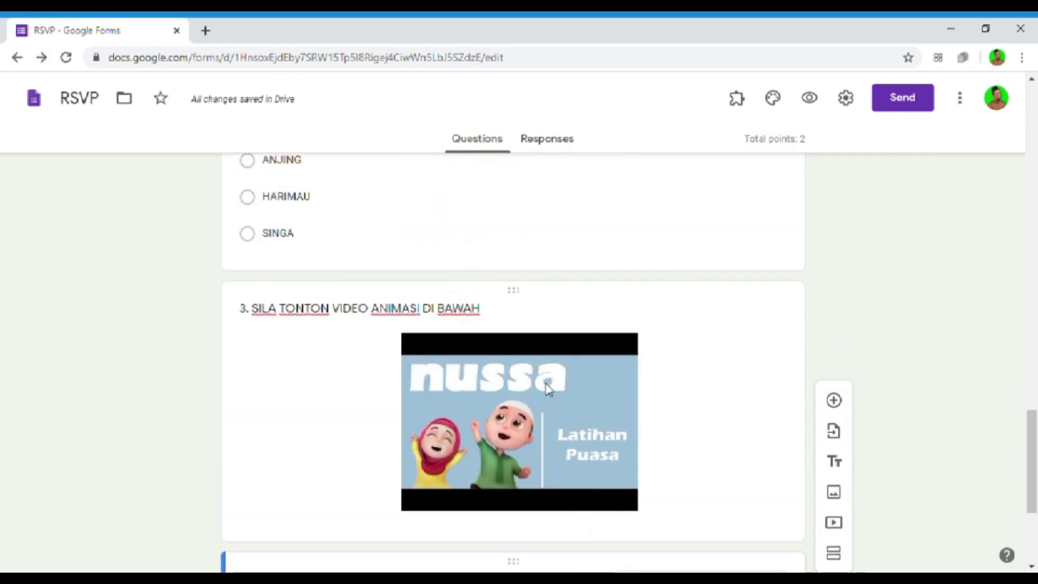
scroll(548, 388, down, 4)
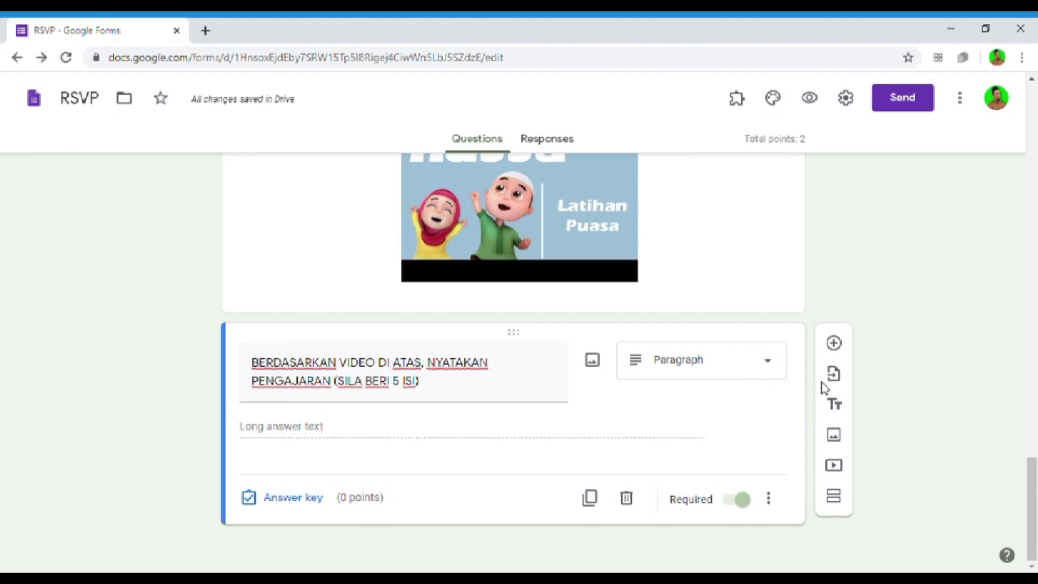
scroll(594, 392, up, 5)
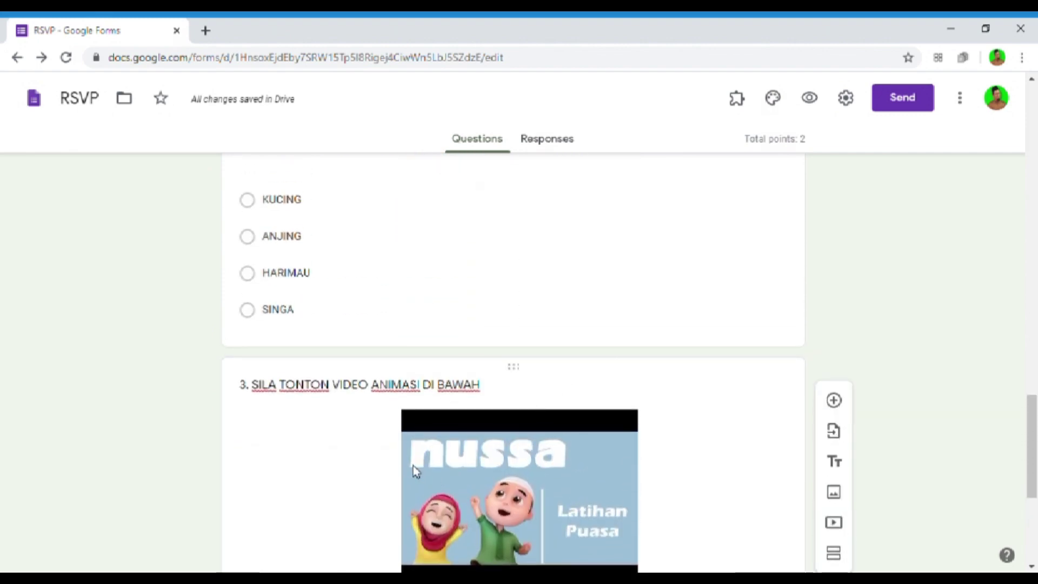
scroll(649, 440, down, 1)
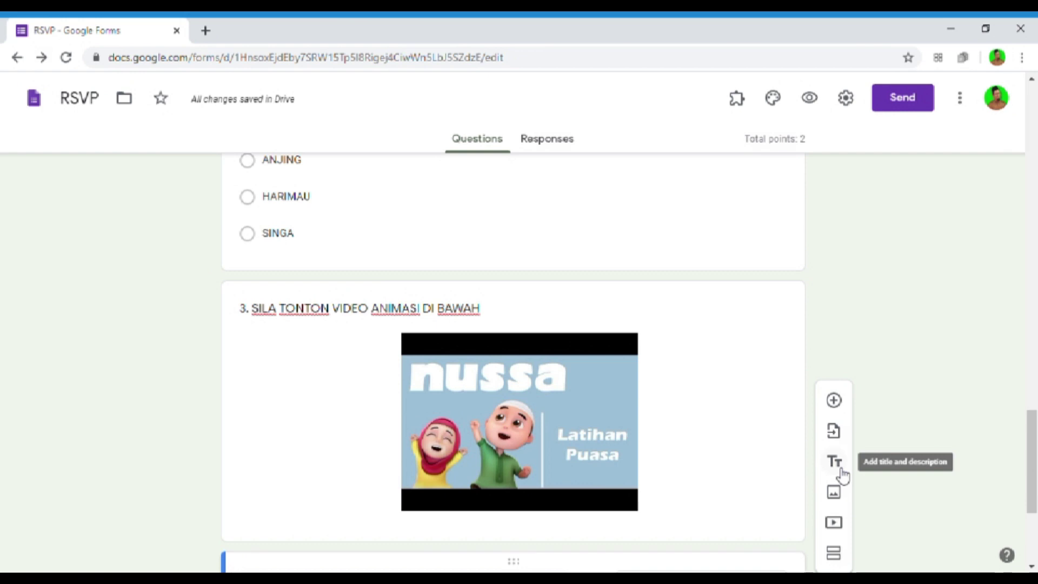
scroll(842, 476, down, 3)
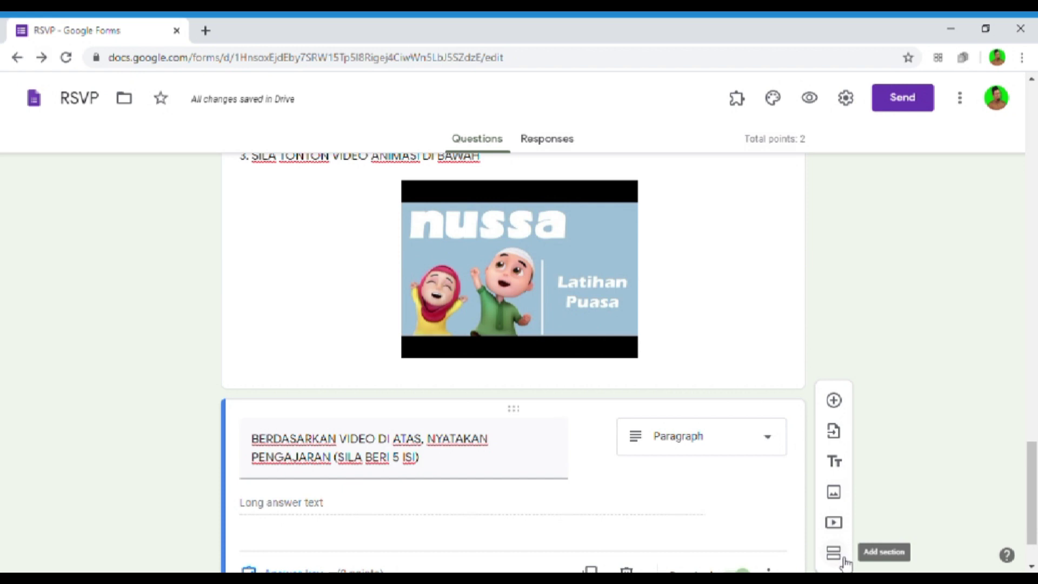
scroll(838, 560, down, 2)
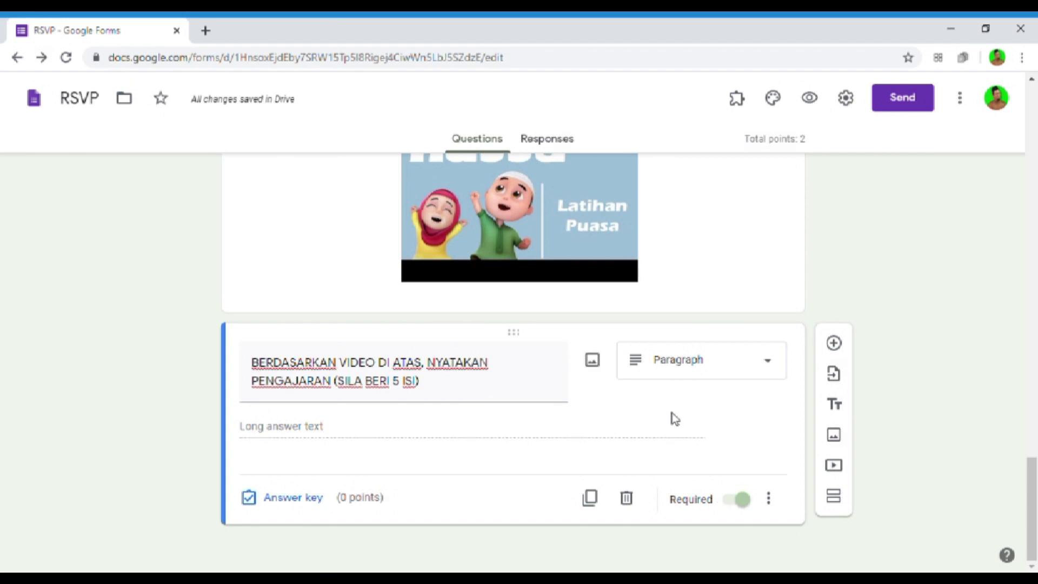
scroll(772, 498, up, 10)
scroll(785, 475, up, 7)
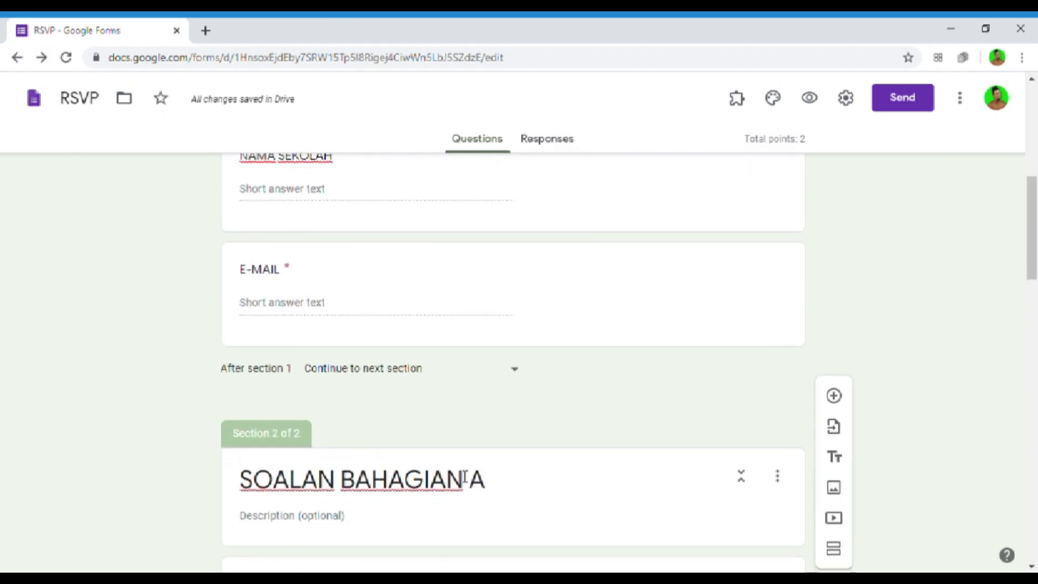
scroll(447, 449, down, 1)
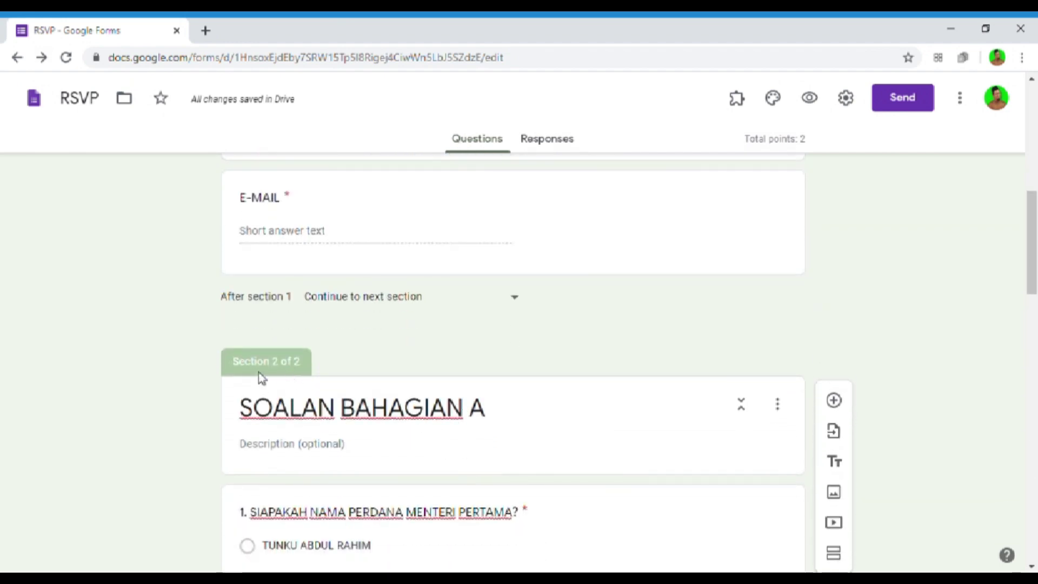
scroll(262, 379, down, 15)
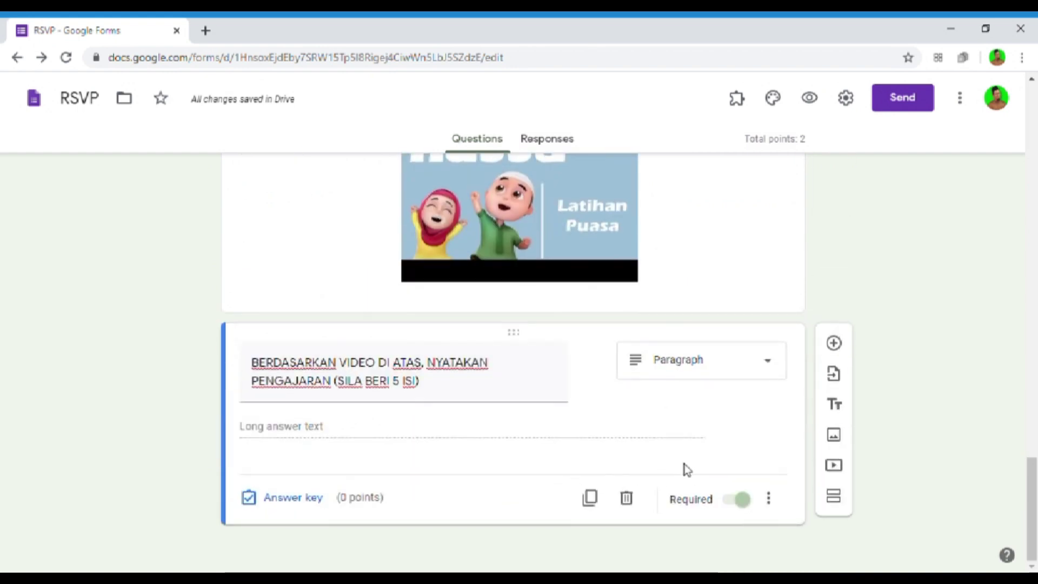
- Delete the empty third section added after the question, leaving the quiz with two sections
click(838, 505)
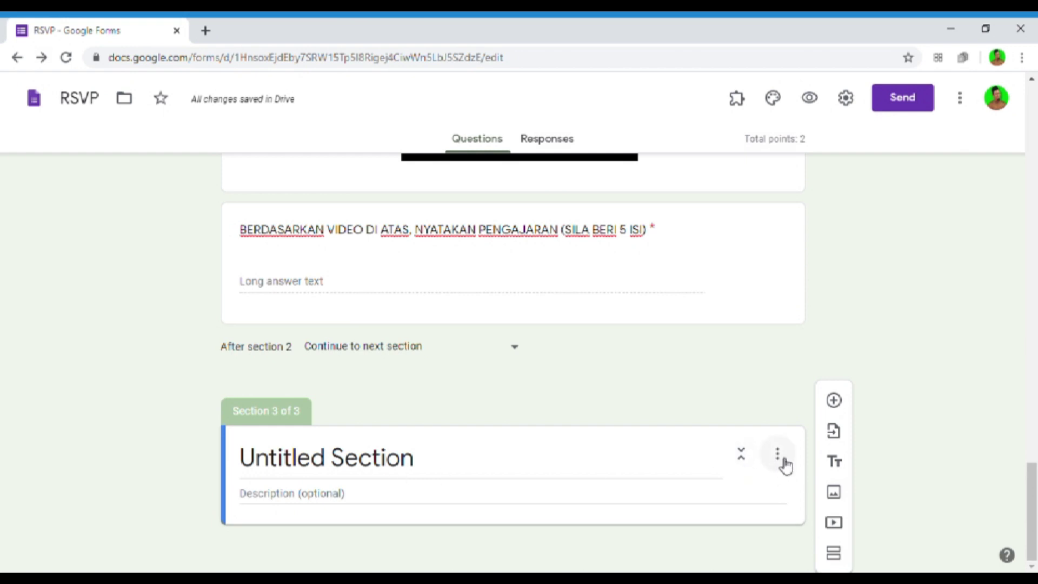
click(779, 456)
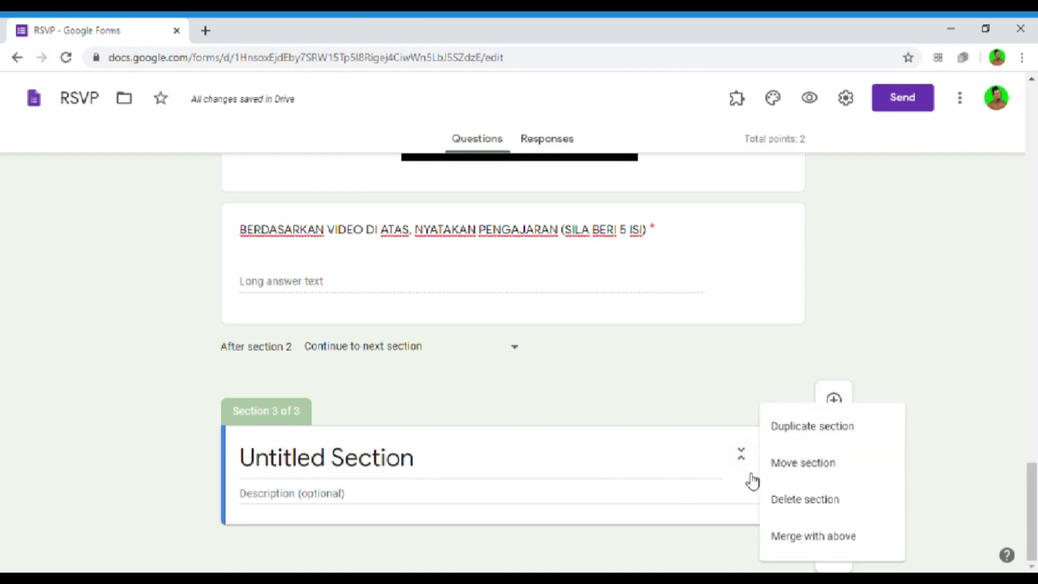
click(801, 508)
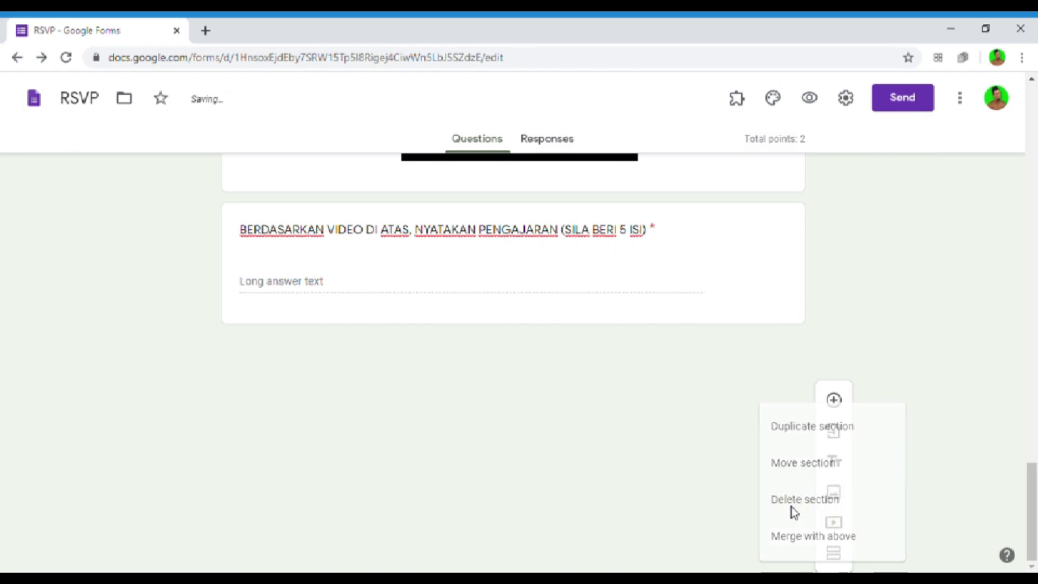
scroll(791, 507, up, 20)
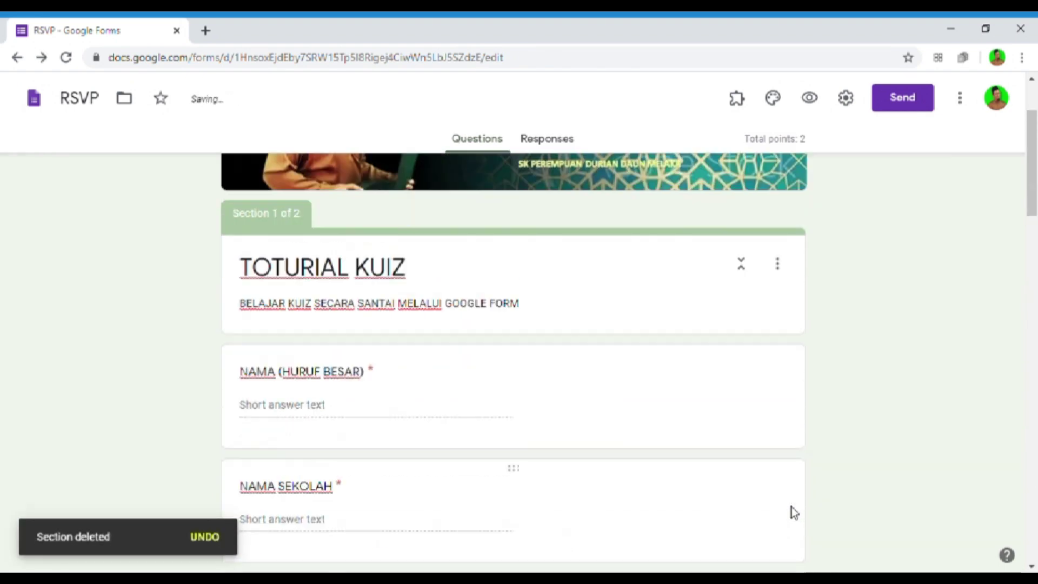
scroll(792, 507, up, 2)
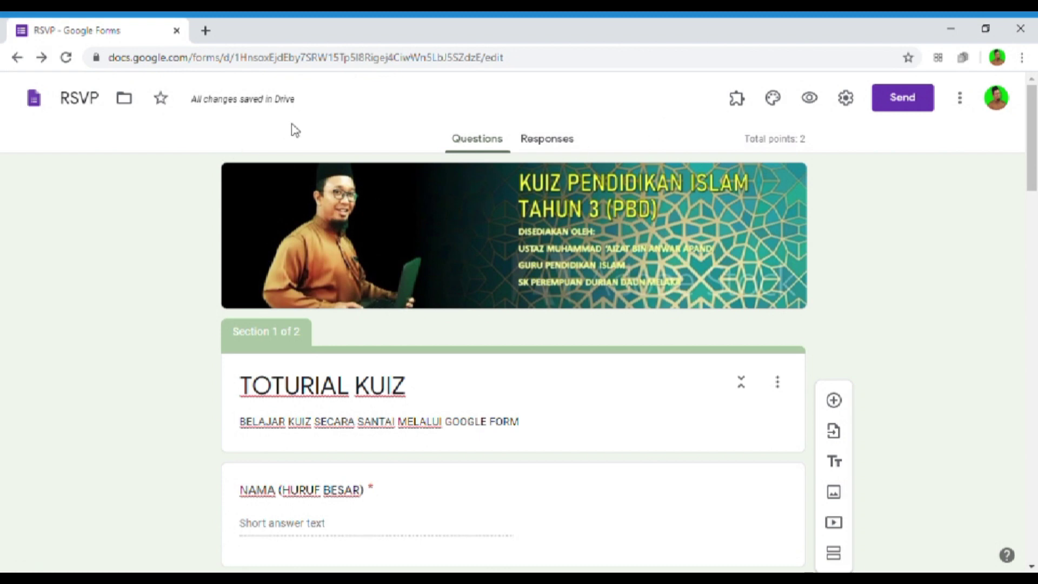
- Change the form title from RSVP to 'TUTORIAL MEMBINA KUIZ GOOGLE FORM'
click(88, 101)
text(KUIZ)
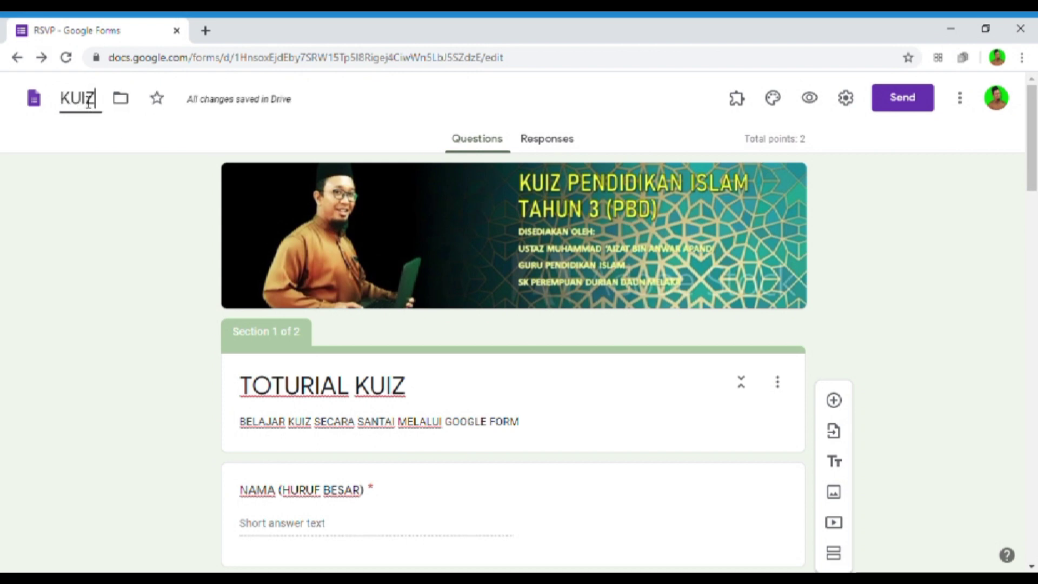
key(BackSpace)
key(BackSpace)
key(BackSpace)
key(BackSpace)
text(U)
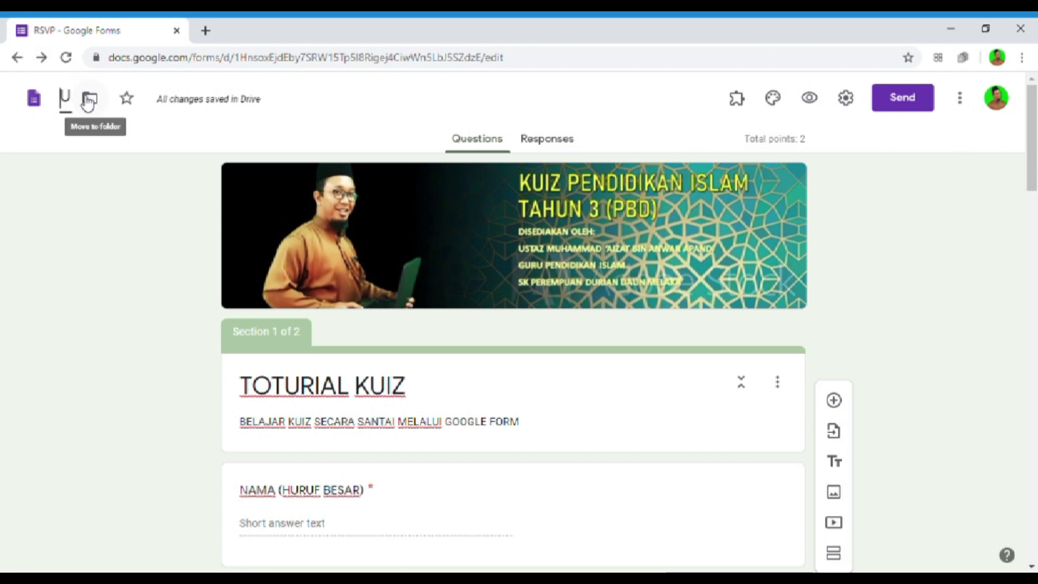
key(BackSpace)
text(T)
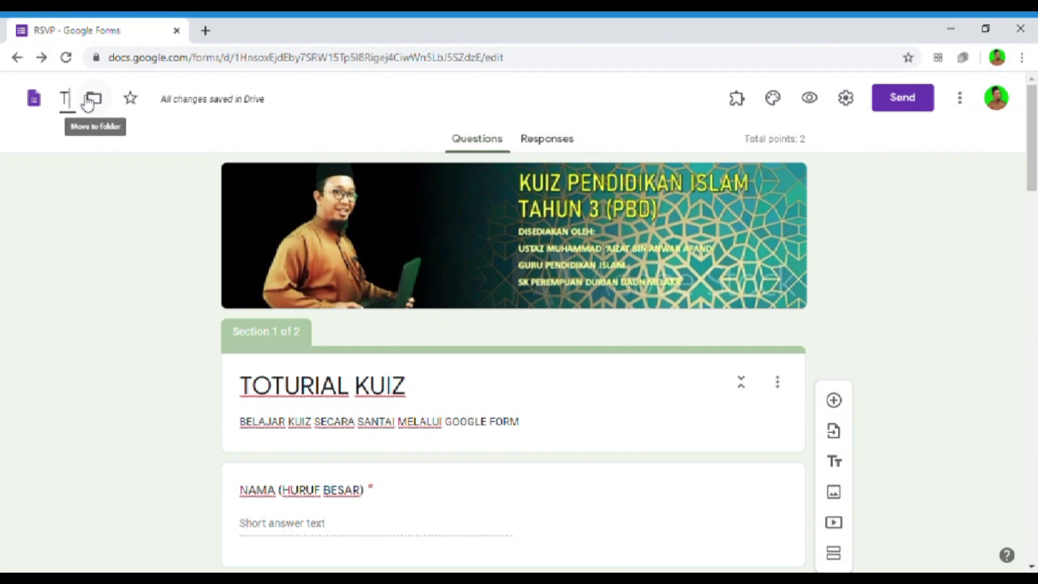
text(UTORIAL MEMBINA KUIZ)
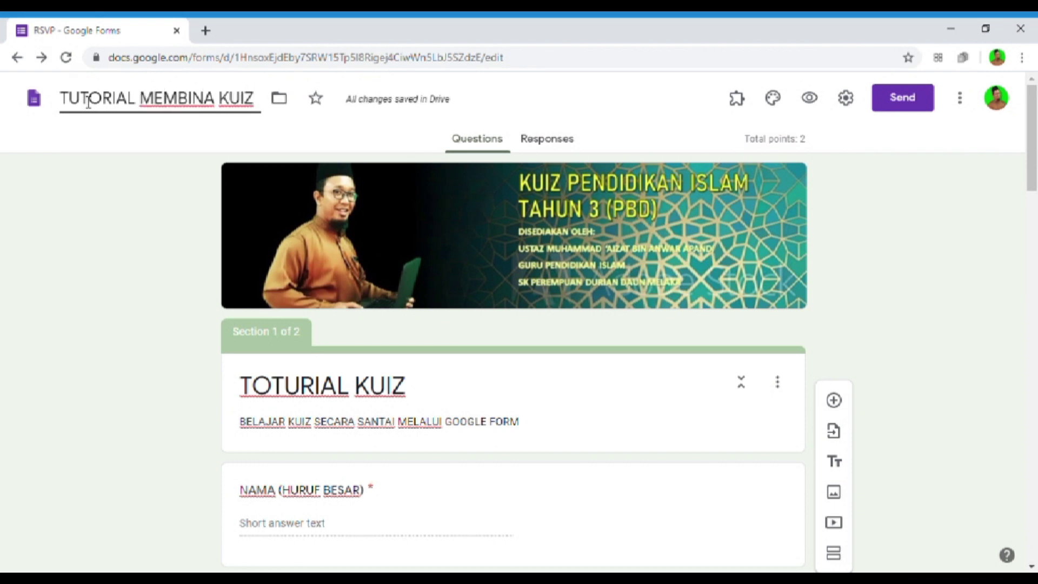
text( G)
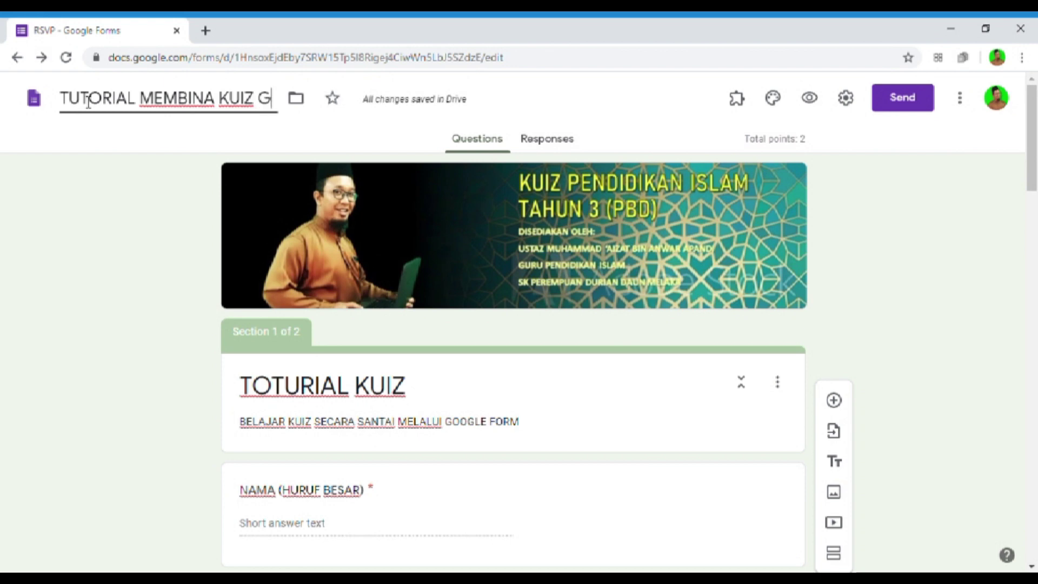
text(OOGLE)
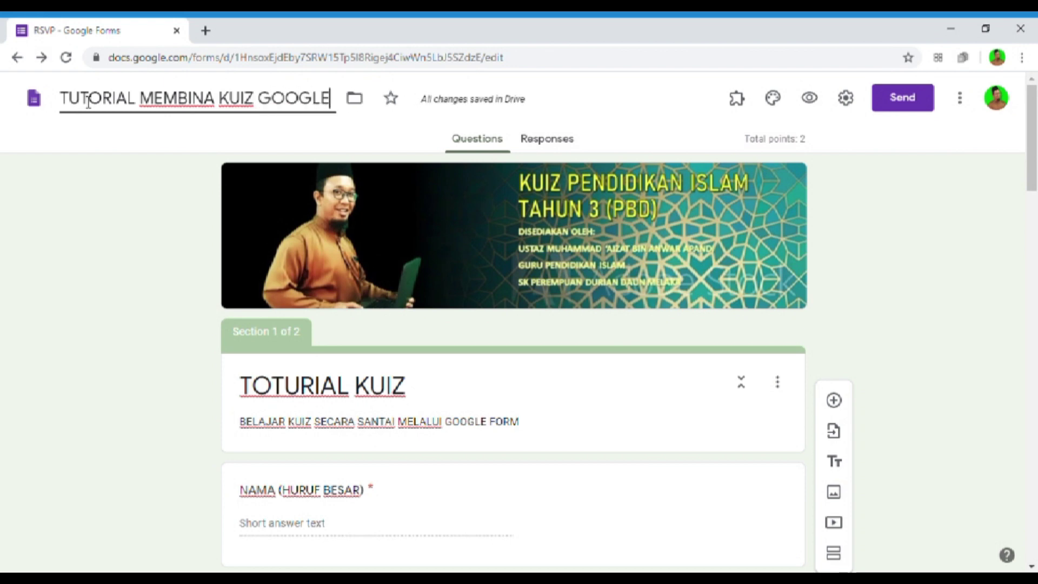
text( FOR)
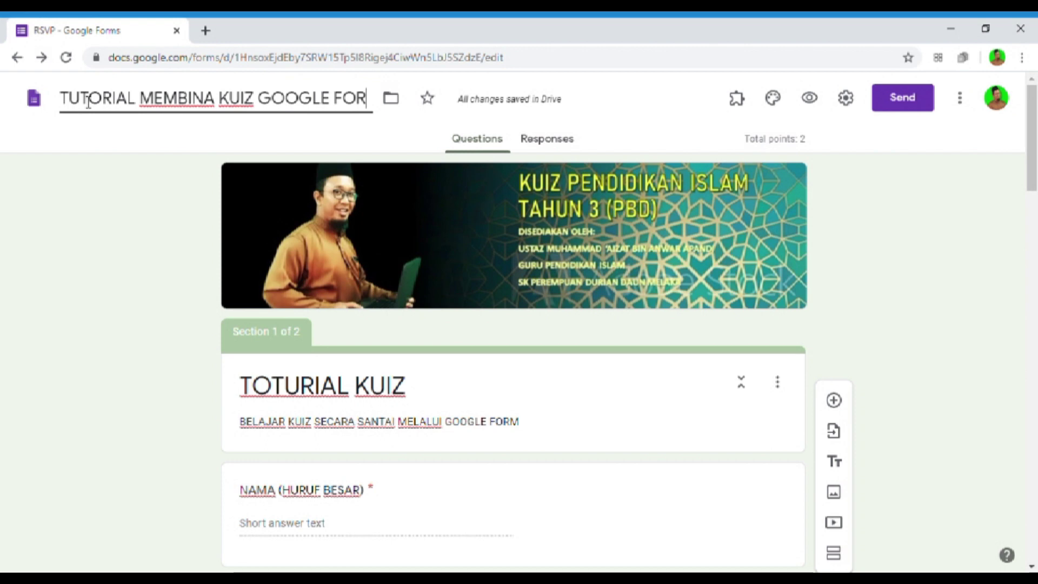
text(M)
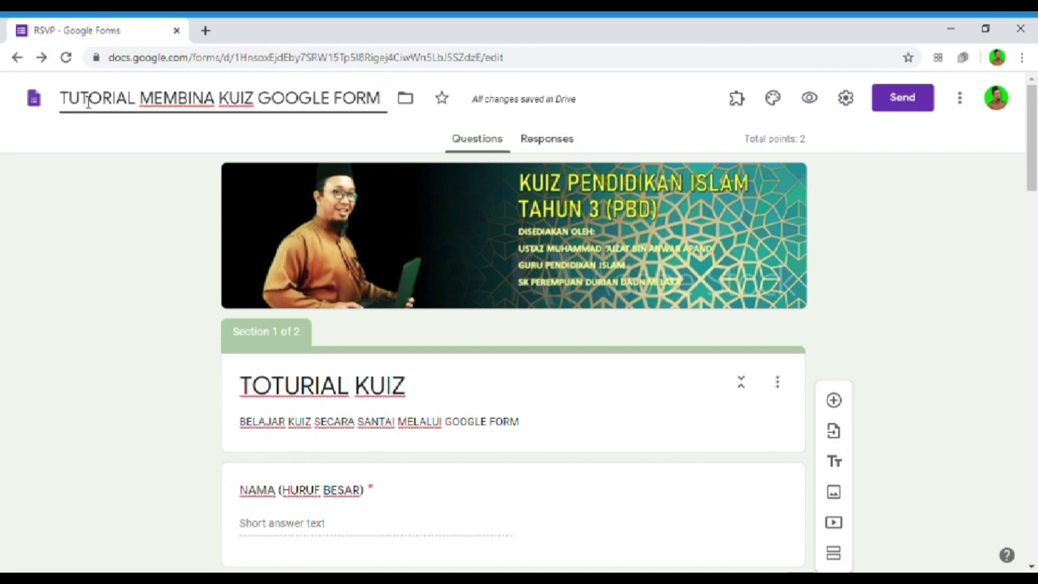
click(926, 223)
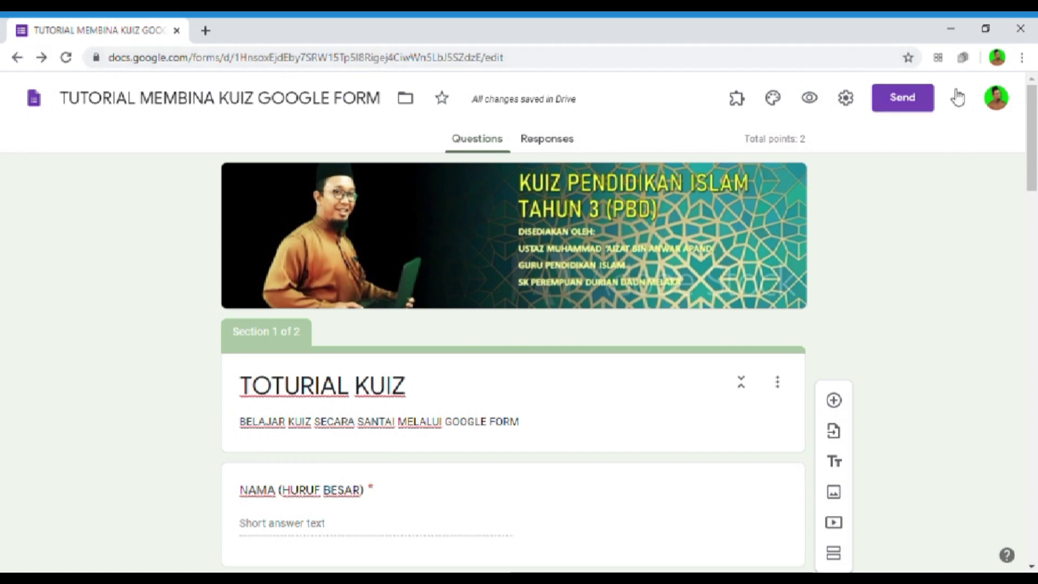
click(546, 149)
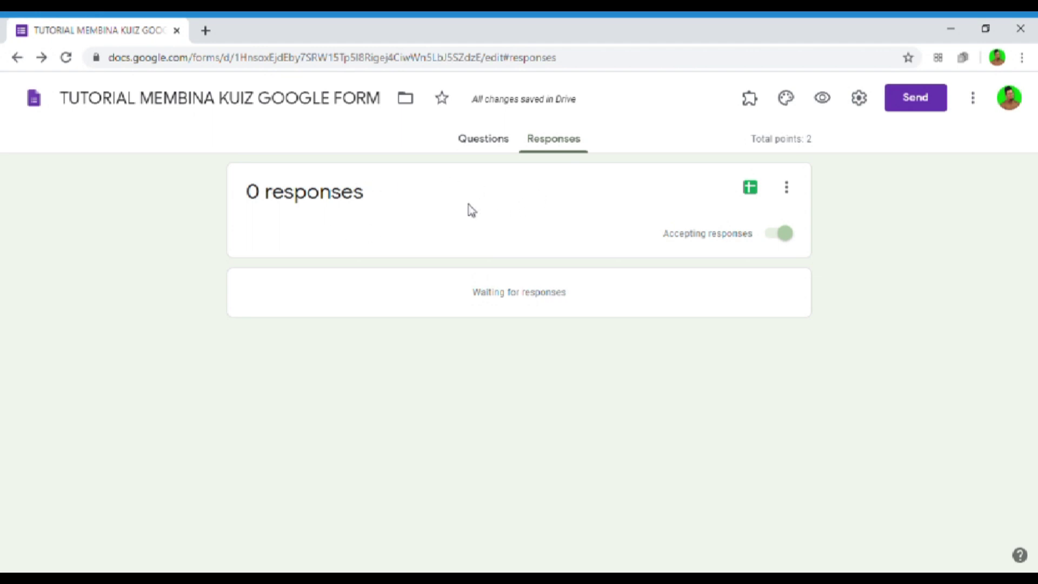
- Create a new linked spreadsheet 'TUTORIAL MEMBINA KUIZ GOOGLE FORM (Responses)' for responses
click(756, 191)
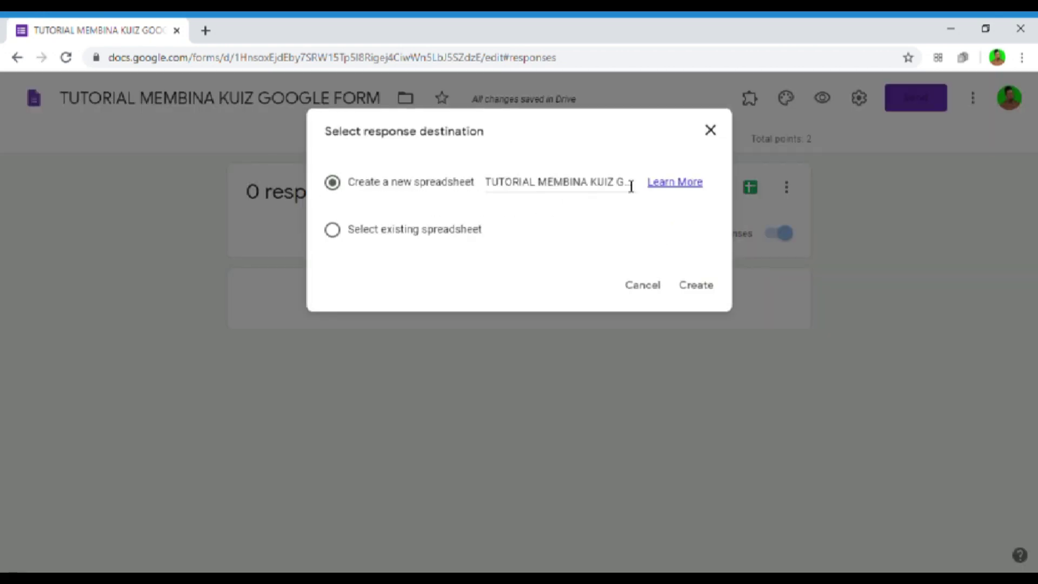
click(716, 289)
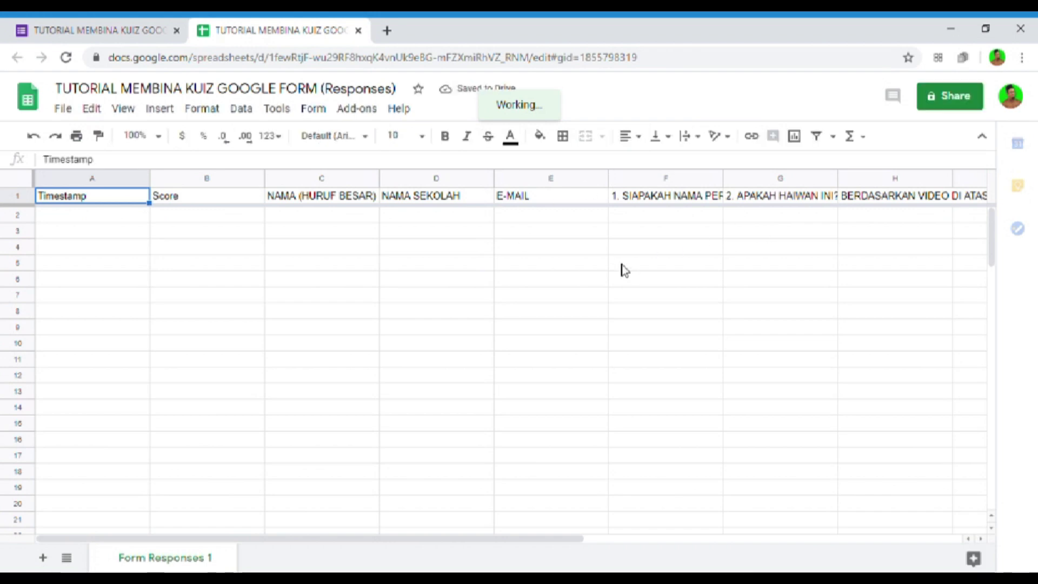
- Leave the new responses spreadsheet and go back to the form's Responses page
click(105, 29)
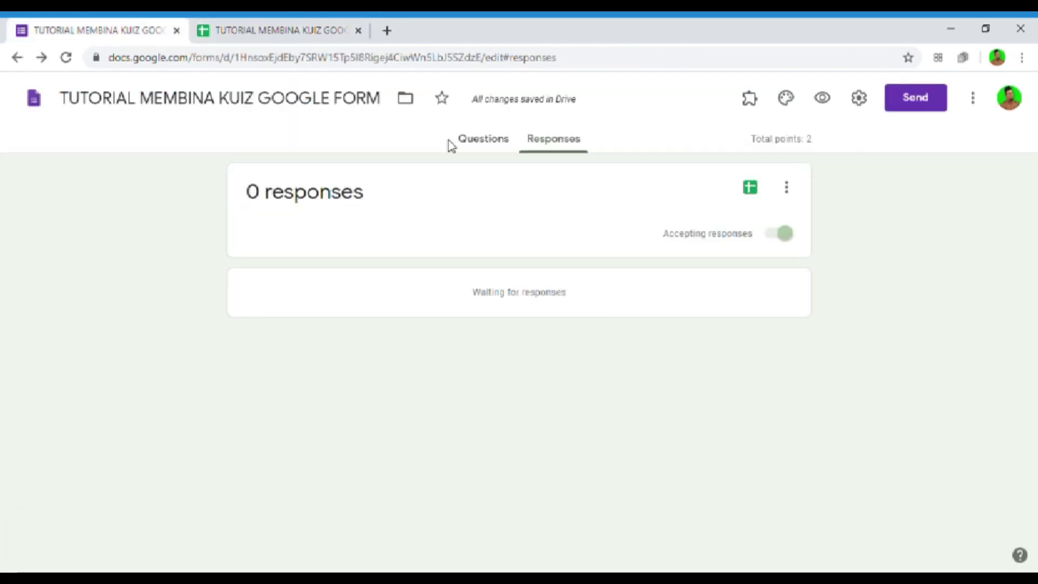
- Switch to the Questions page and check the Add-ons list, closing it again
click(497, 145)
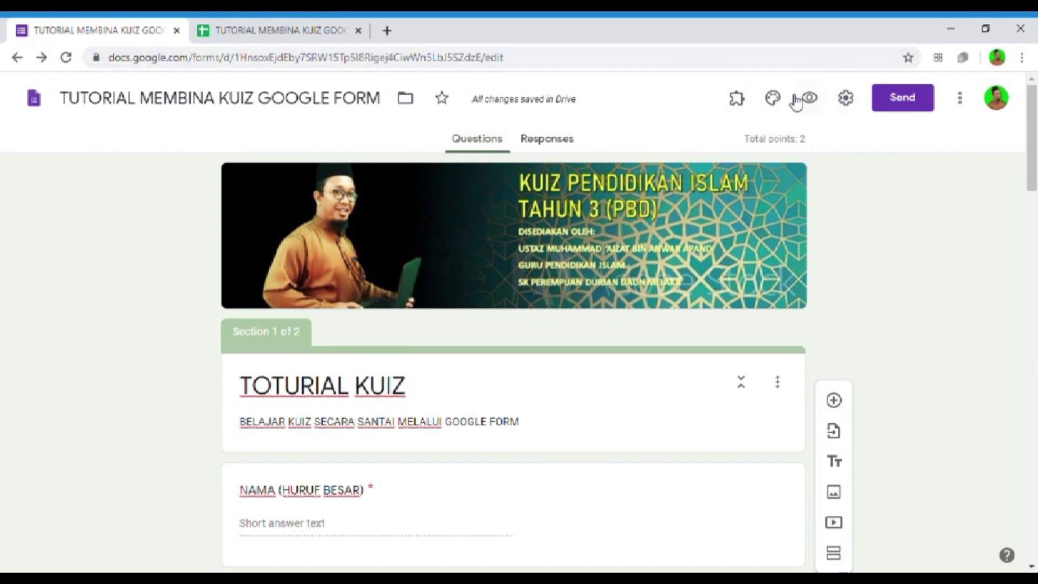
click(743, 108)
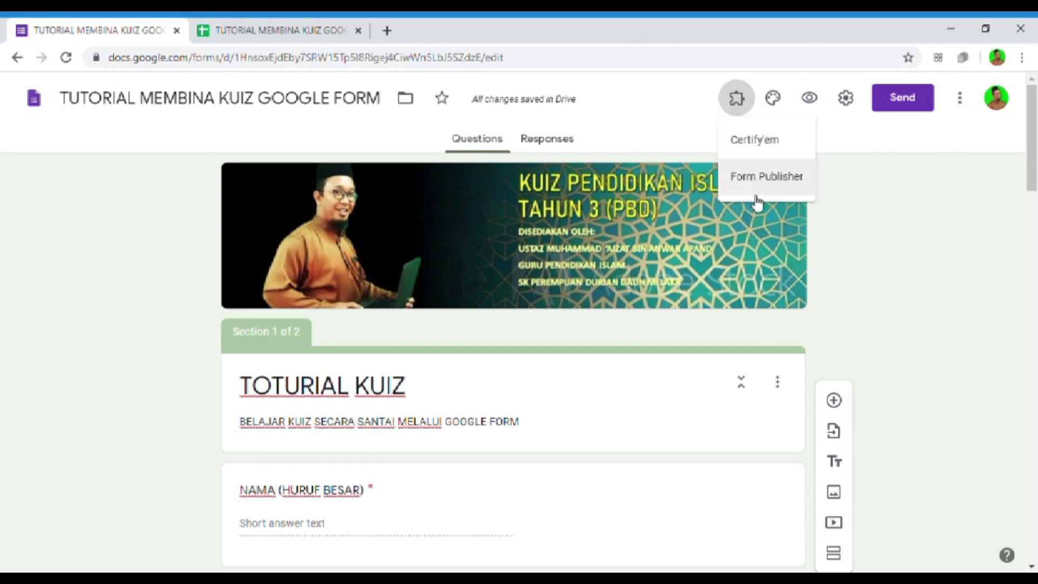
click(751, 110)
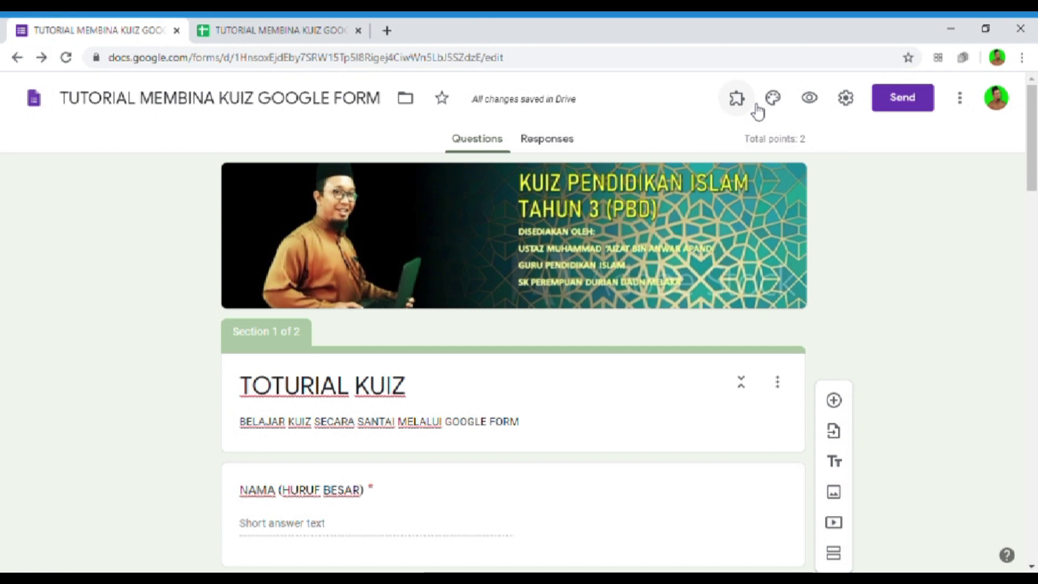
click(739, 108)
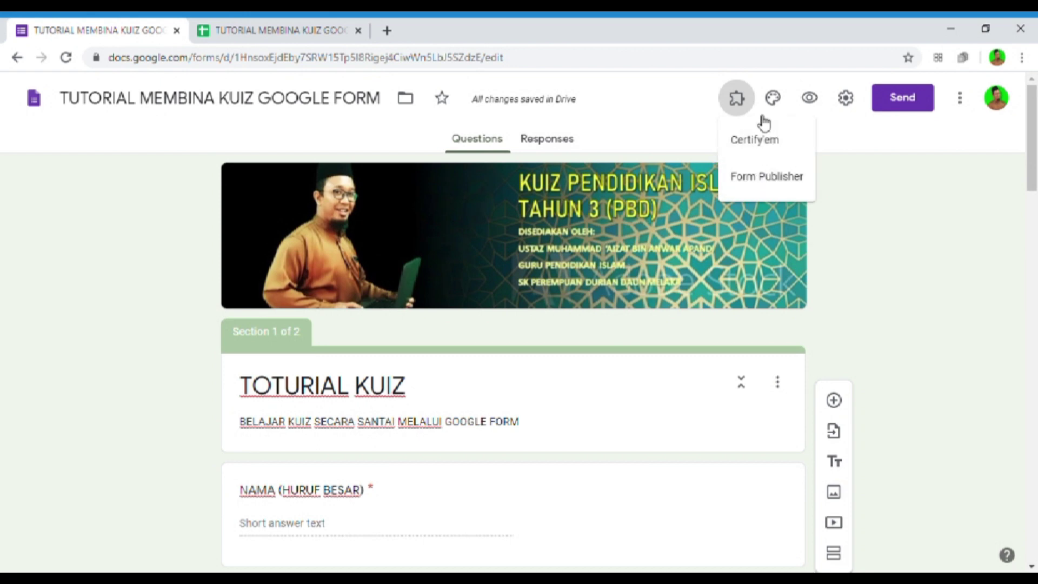
click(739, 101)
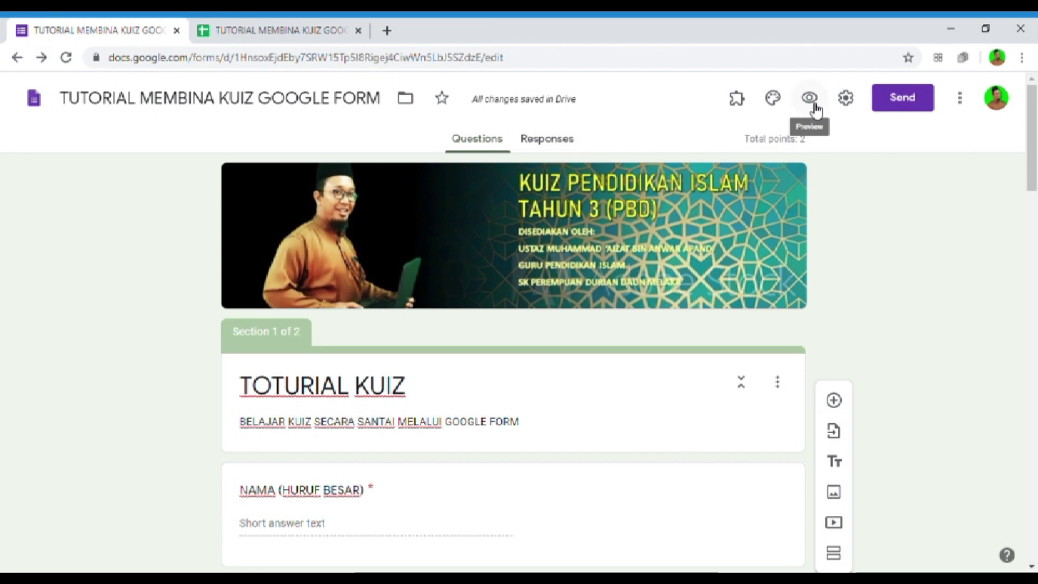
- Preview the quiz as a respondent
click(813, 105)
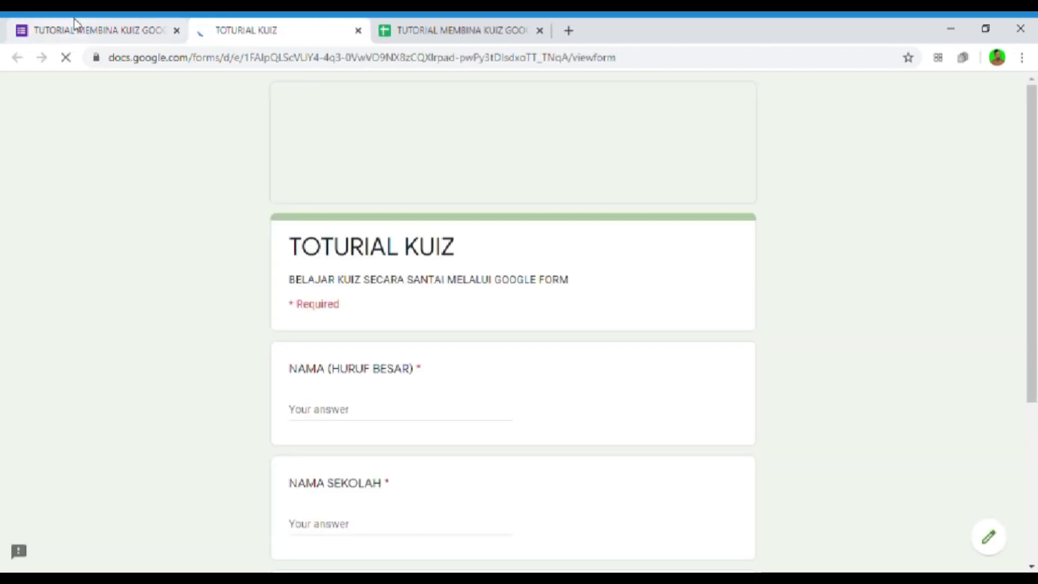
click(76, 25)
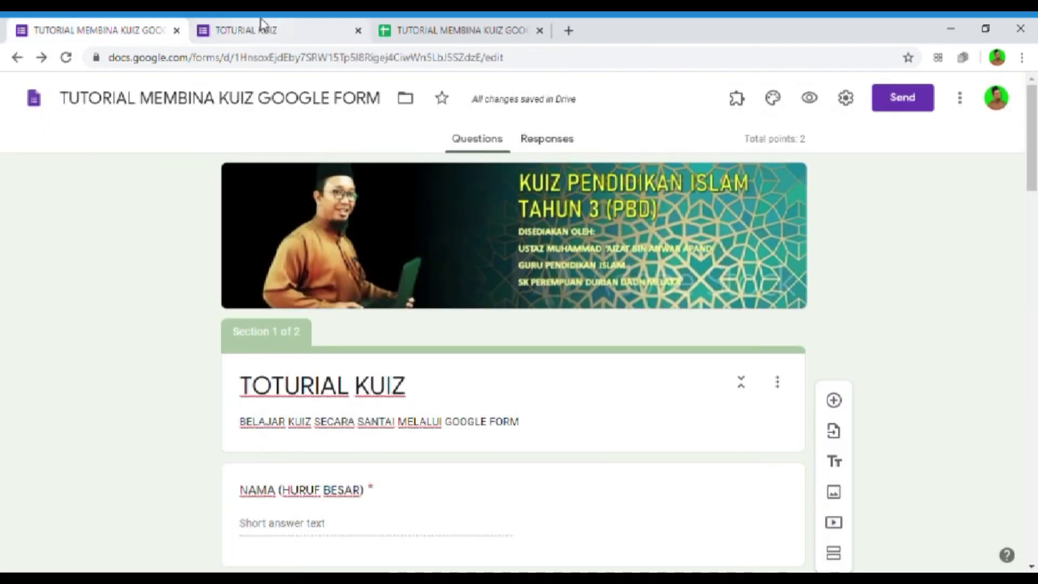
click(259, 24)
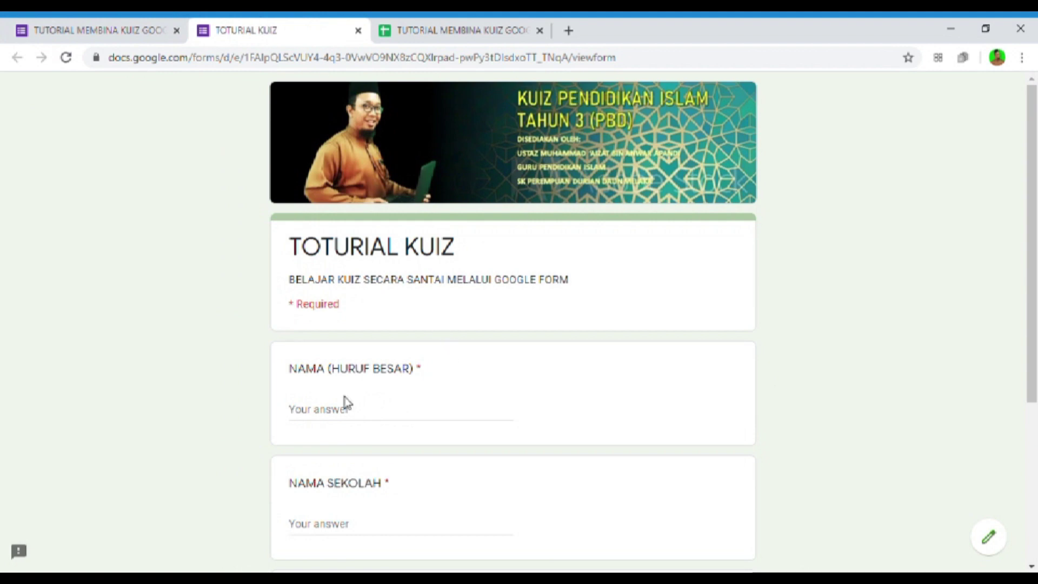
- Enter the respondent's name, school and e-mail address, then continue to the next section
click(387, 422)
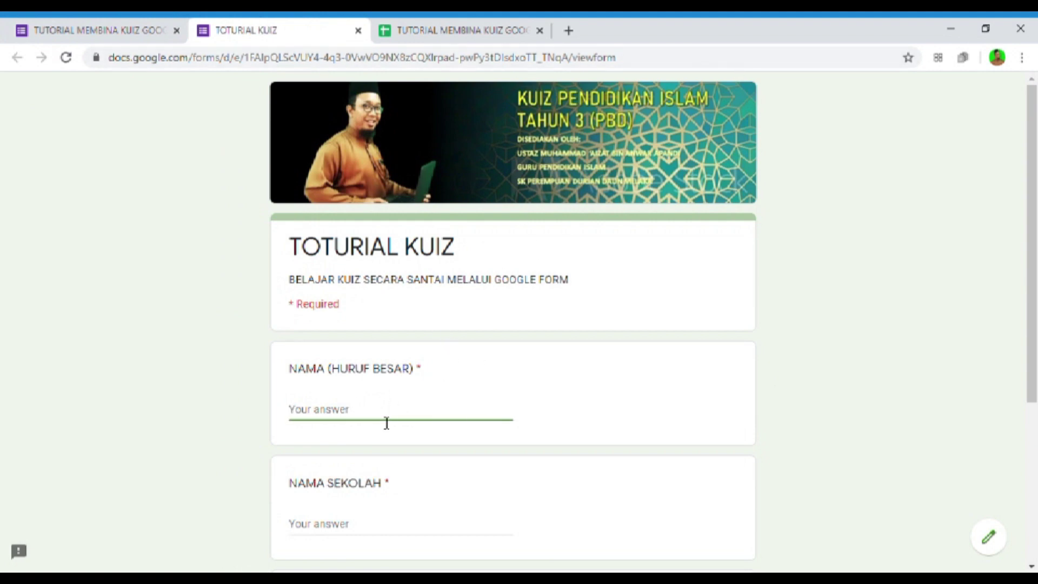
scroll(443, 393, down, 1)
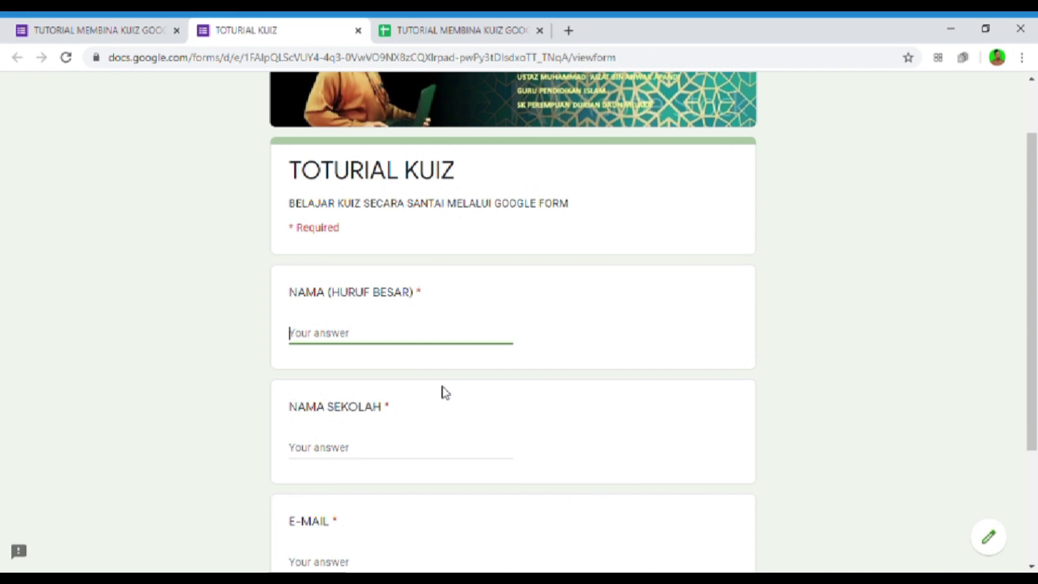
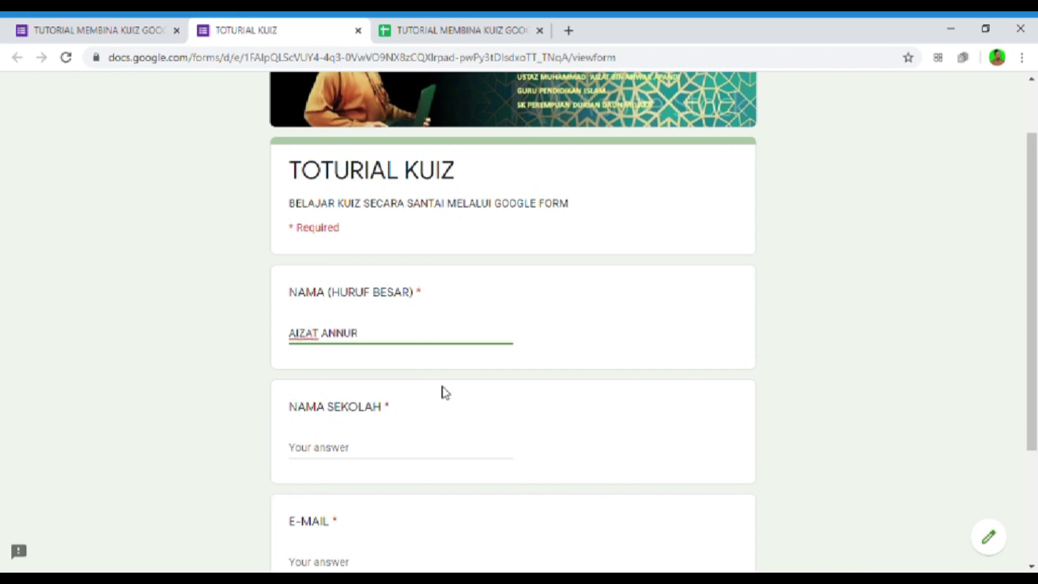
click(377, 457)
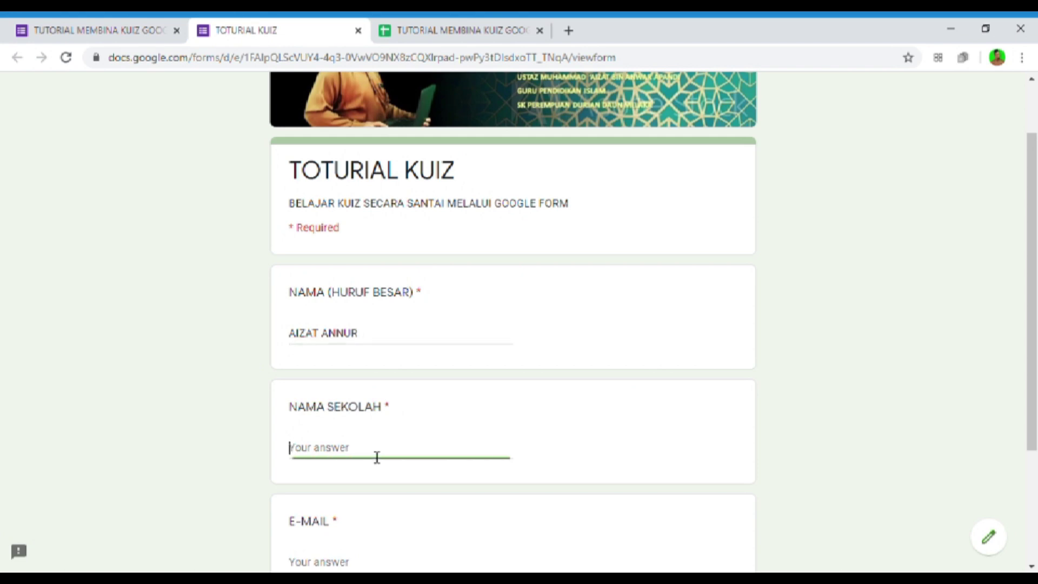
text(SKPDD)
scroll(377, 456, down, 3)
click(380, 402)
click(380, 402)
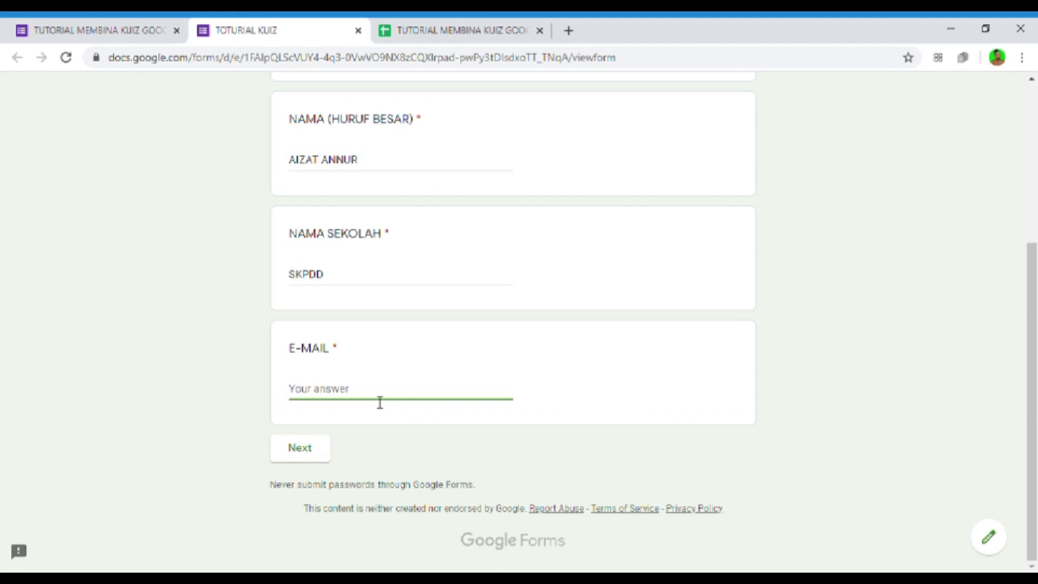
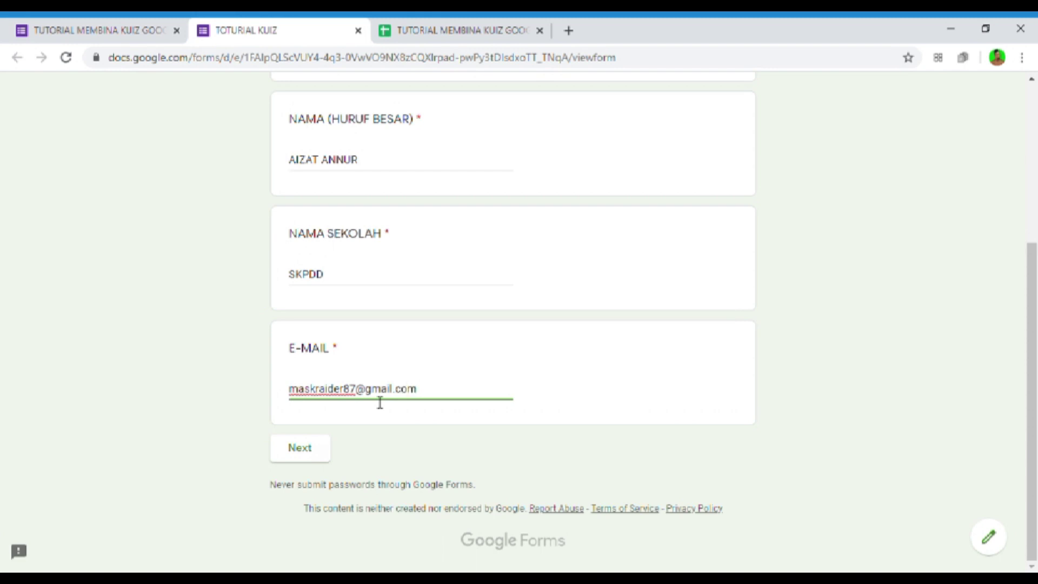
click(303, 448)
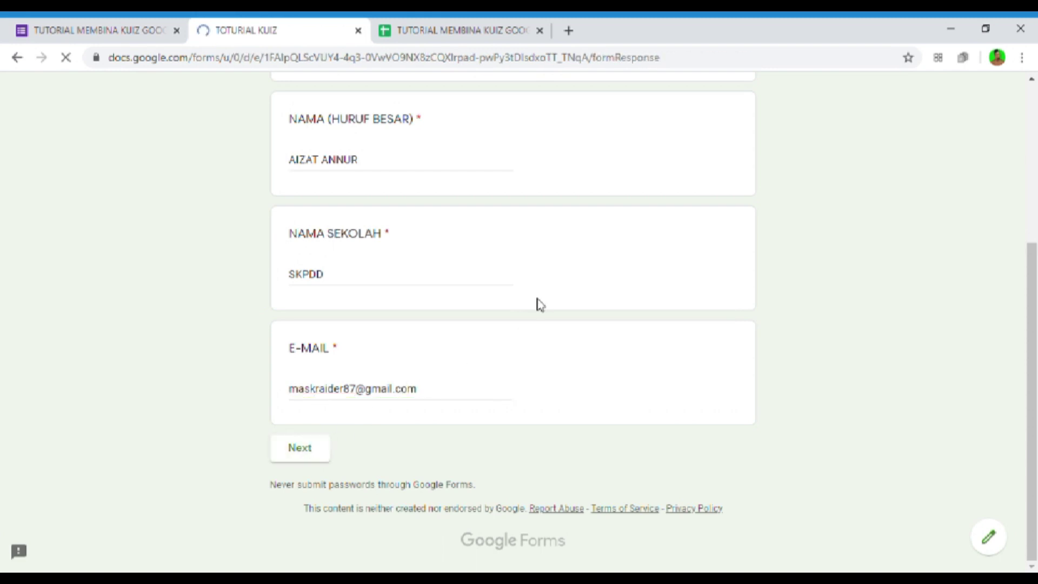
- Choose TUNKU ABDUL RAHMAN and KUCING, answer 'bagus, bergu' for the video question, and submit
scroll(413, 405, down, 3)
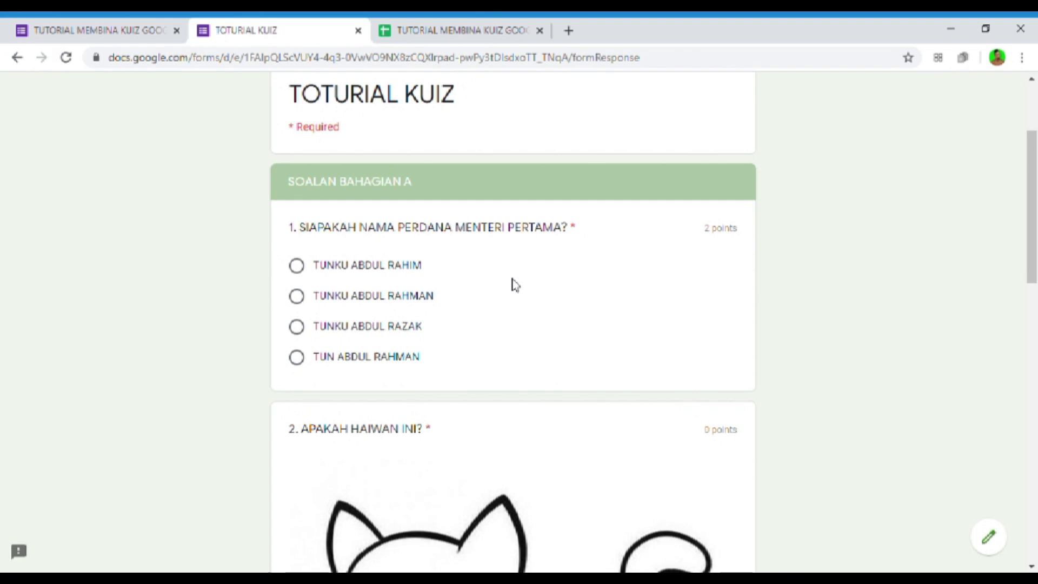
click(398, 297)
scroll(451, 342, down, 5)
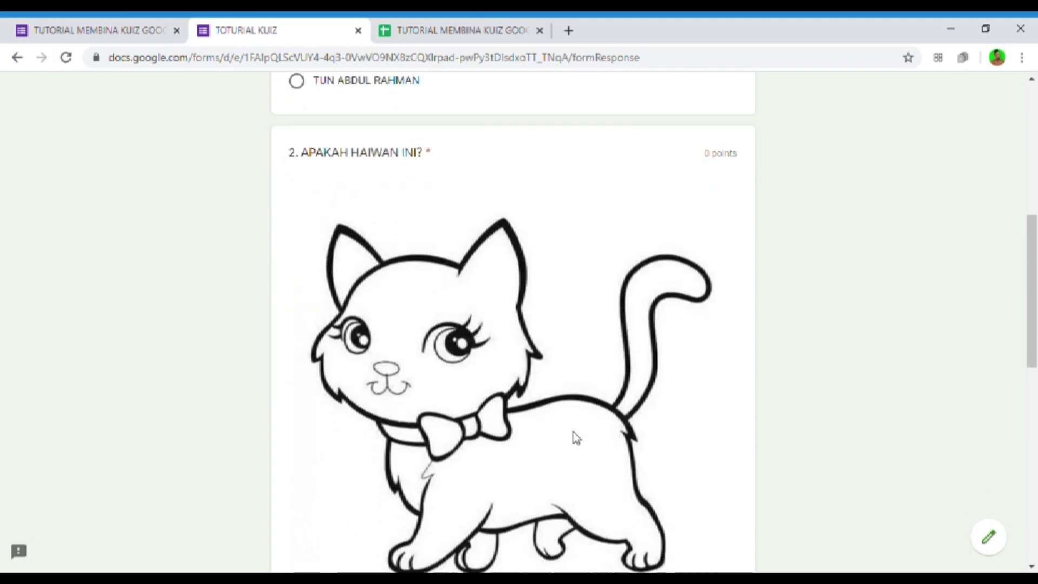
scroll(576, 438, down, 3)
click(322, 424)
scroll(324, 422, down, 6)
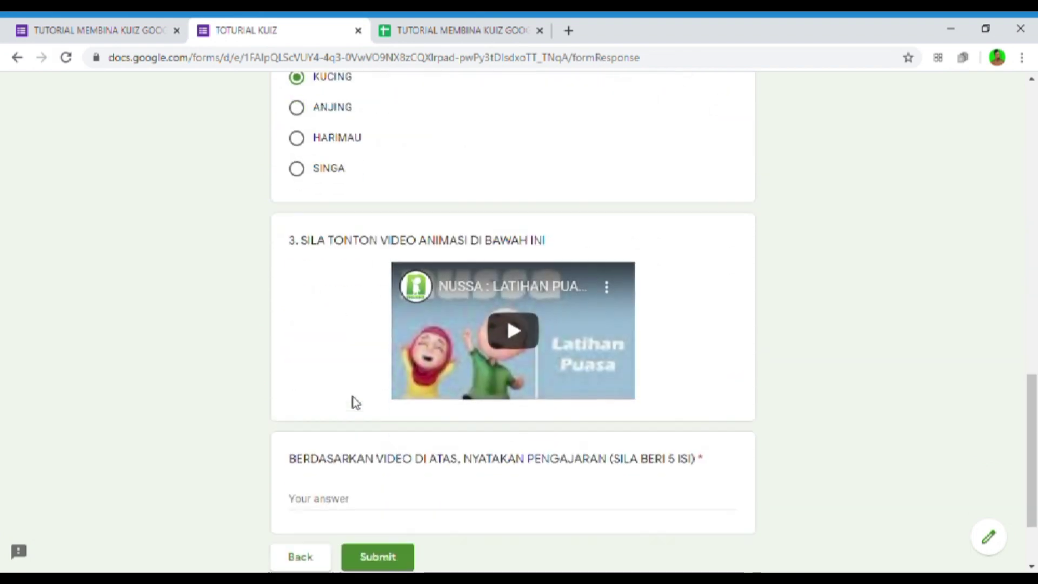
scroll(355, 403, down, 2)
click(405, 398)
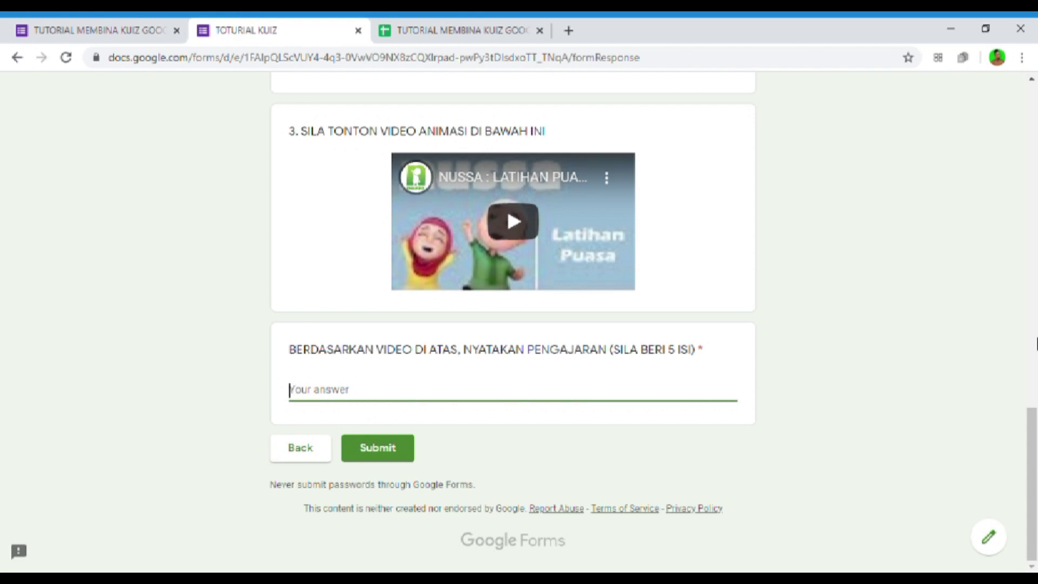
text(bagus)
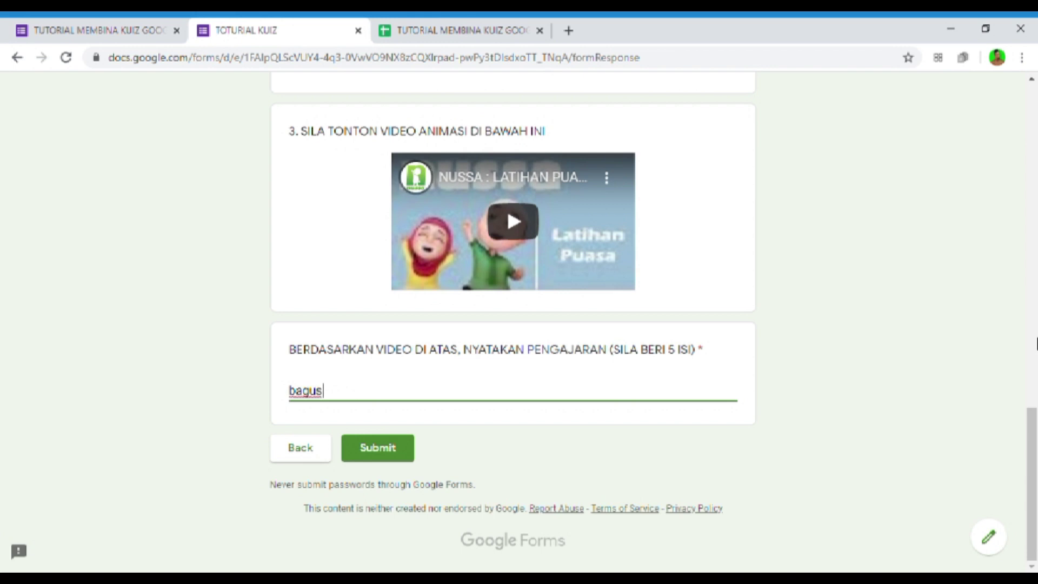
text(, berguna,rajin, baik, taat)
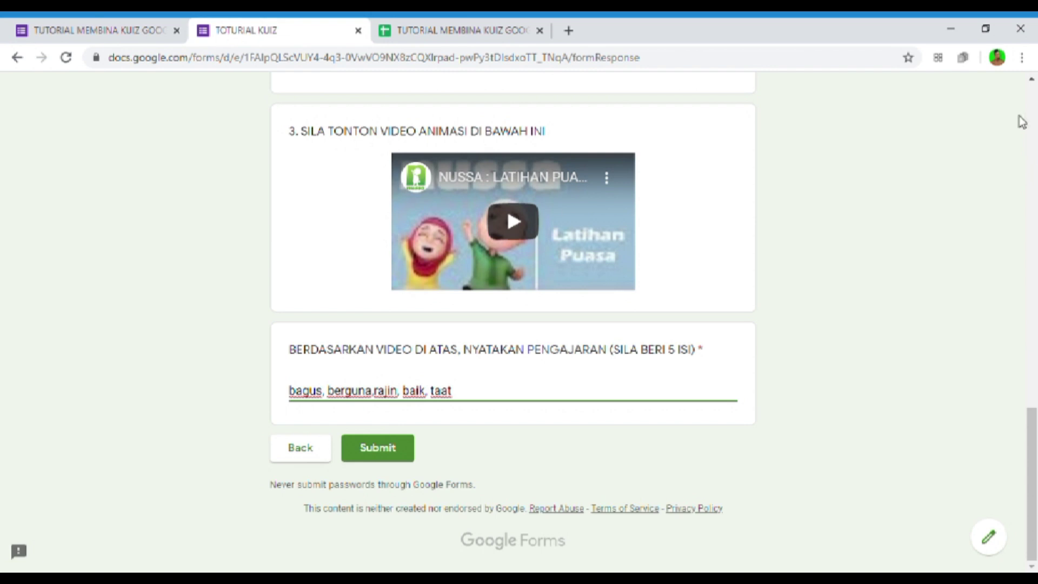
click(399, 449)
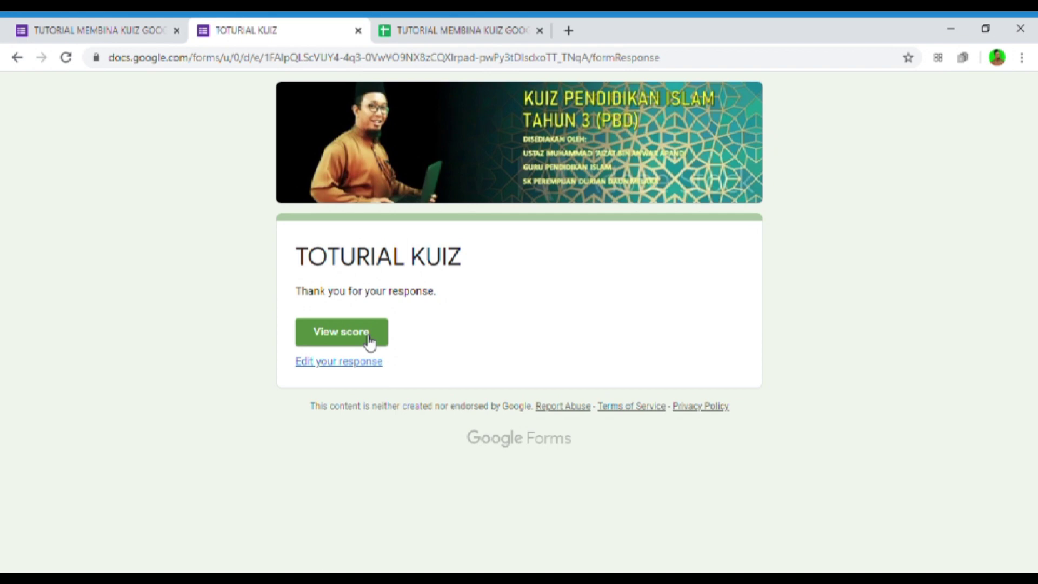
- Review the score page showing 2/2 with both answers marked correct, then close it
click(370, 342)
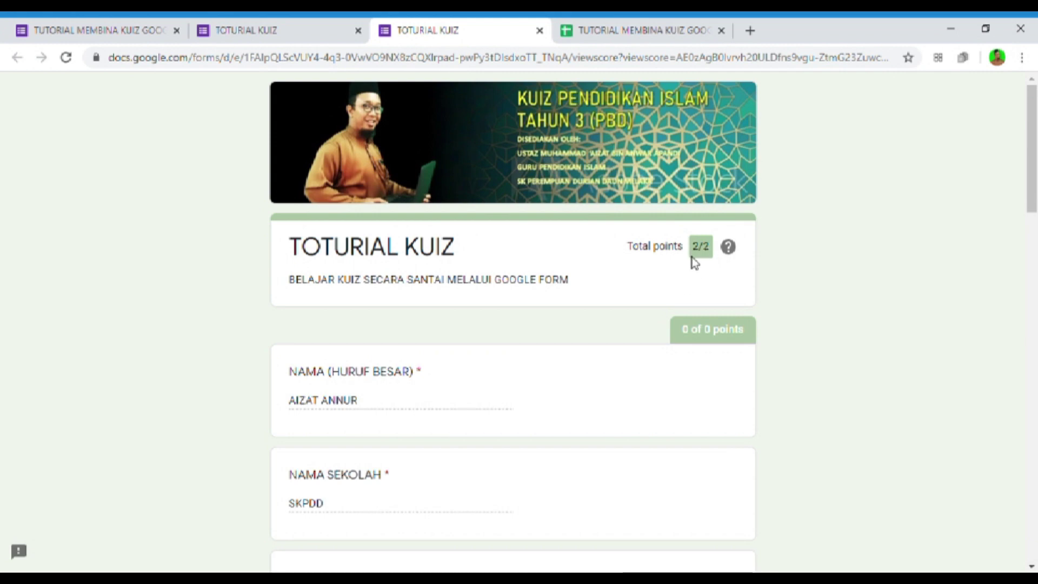
scroll(691, 258, down, 20)
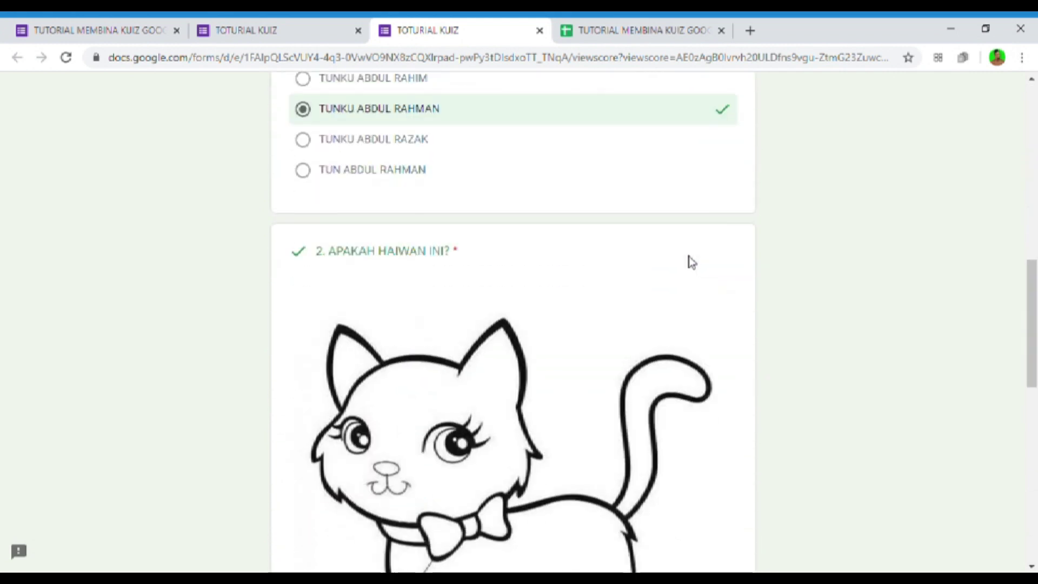
scroll(537, 349, up, 10)
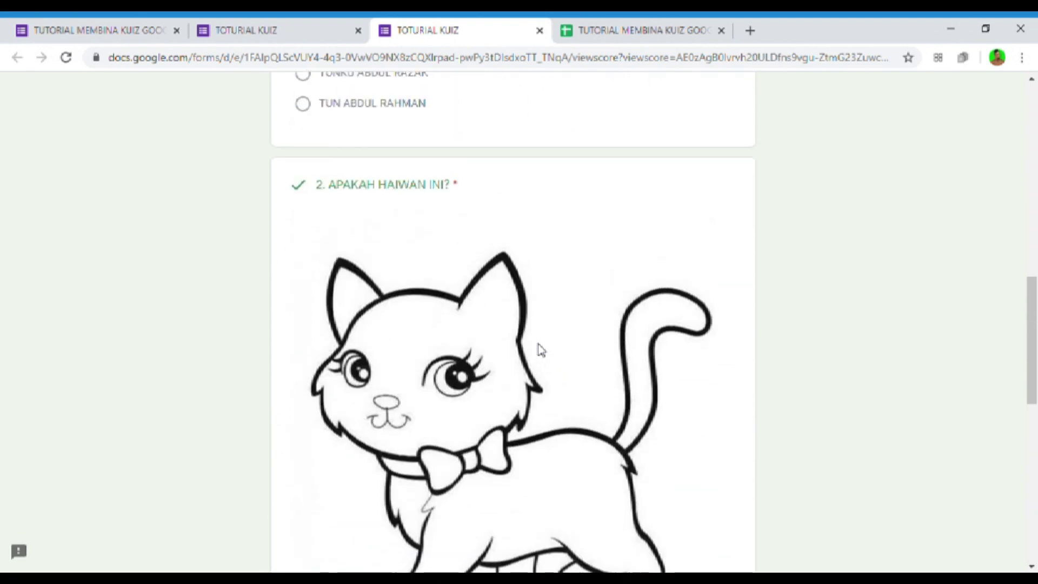
scroll(540, 349, up, 1)
scroll(537, 348, down, 15)
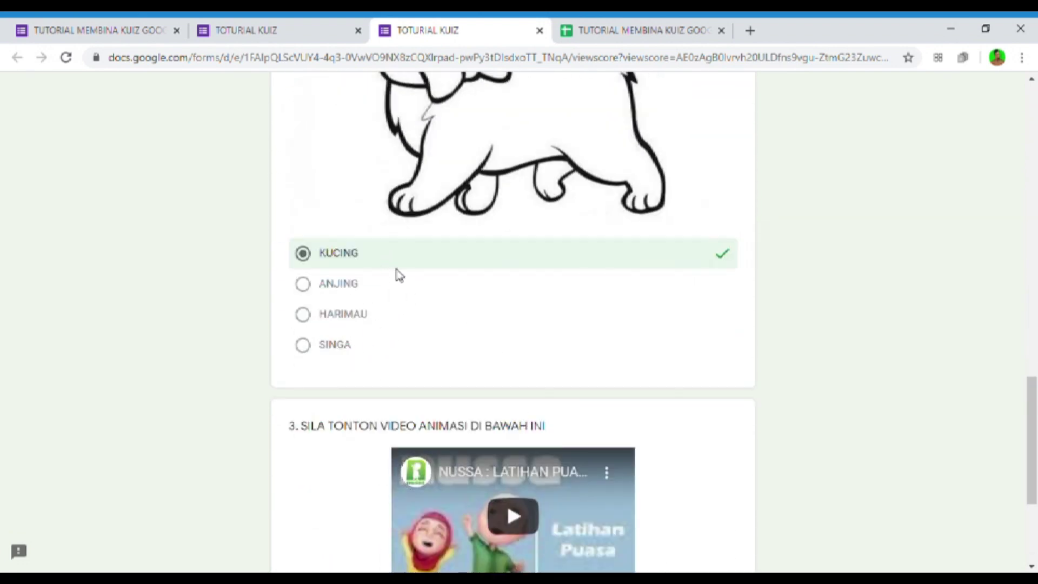
scroll(391, 274, up, 6)
scroll(529, 313, up, 7)
scroll(554, 417, down, 4)
scroll(557, 421, up, 1)
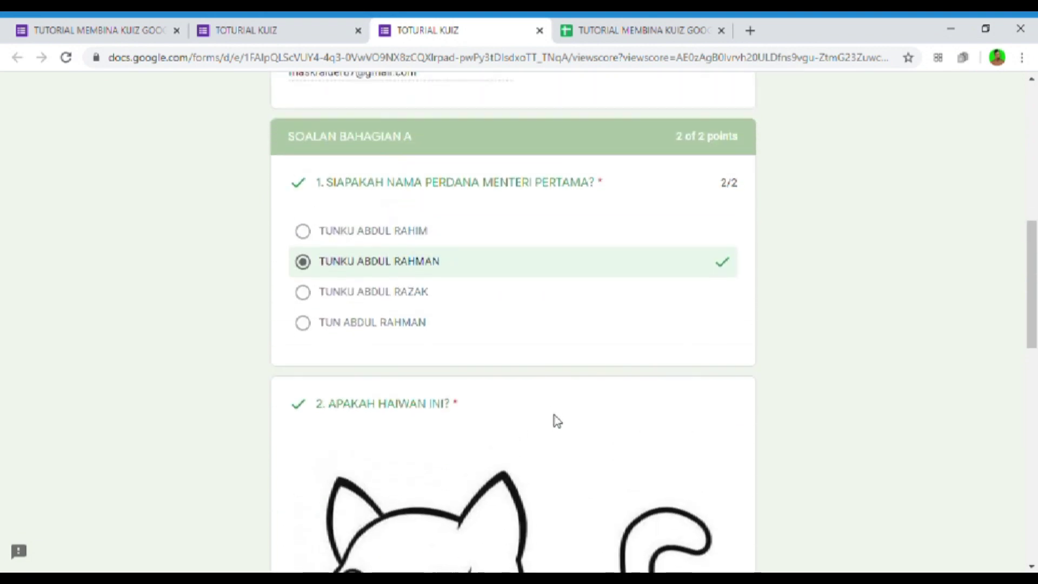
scroll(555, 419, up, 7)
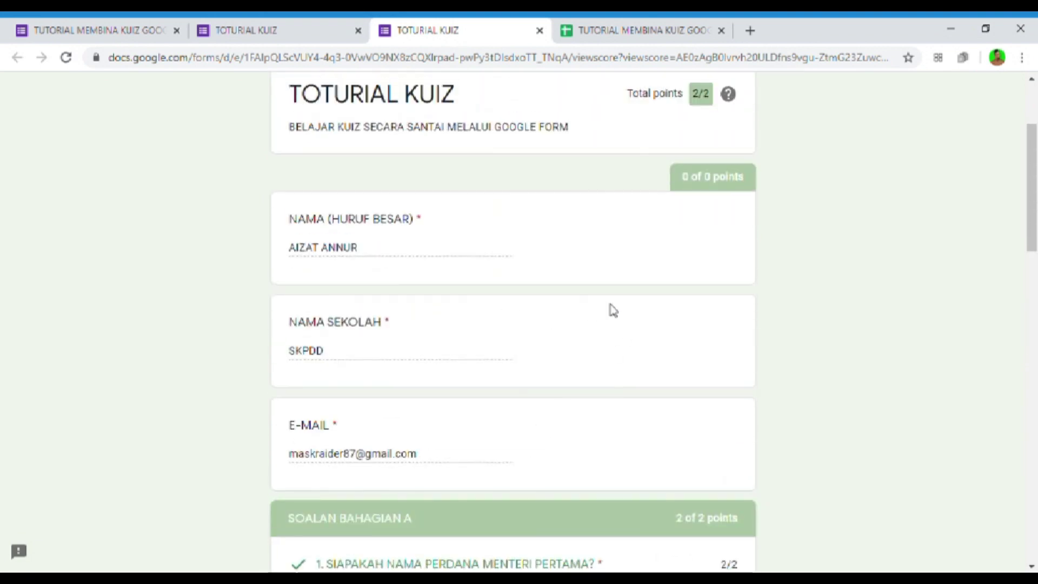
scroll(616, 306, up, 3)
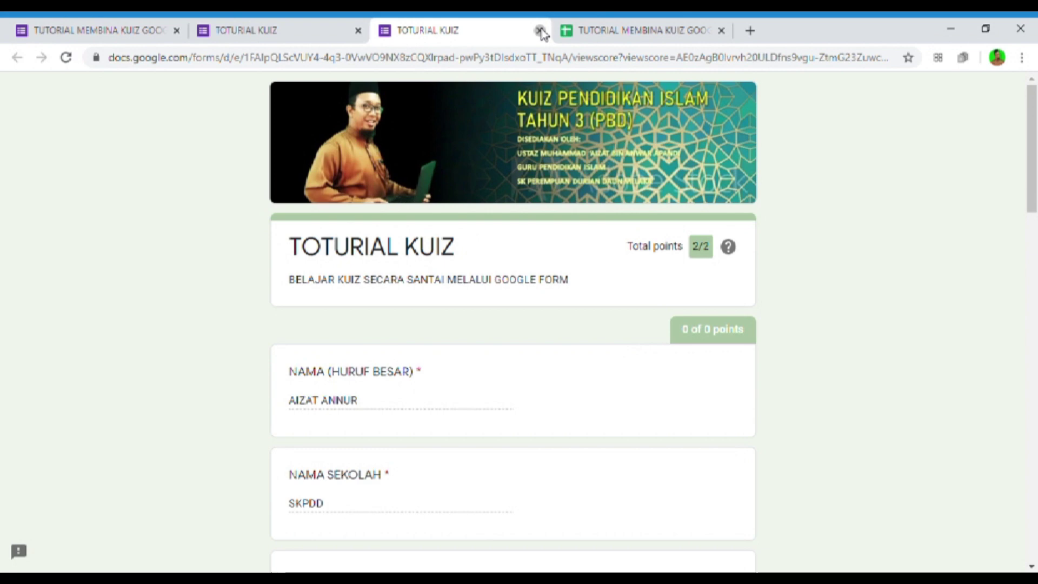
click(539, 31)
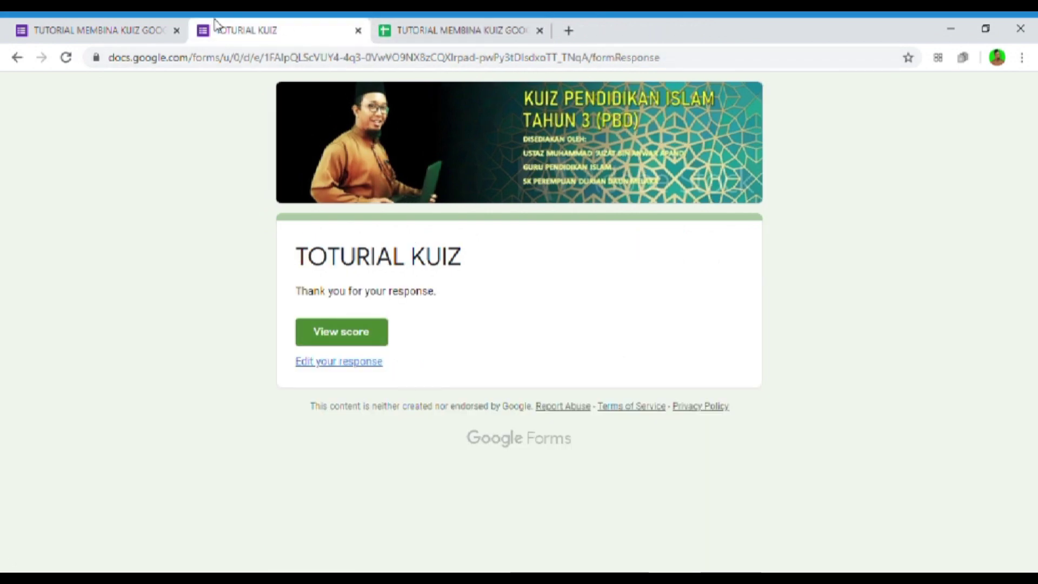
- Switch to the responses spreadsheet holding the test submission scored 2 / 2
click(475, 32)
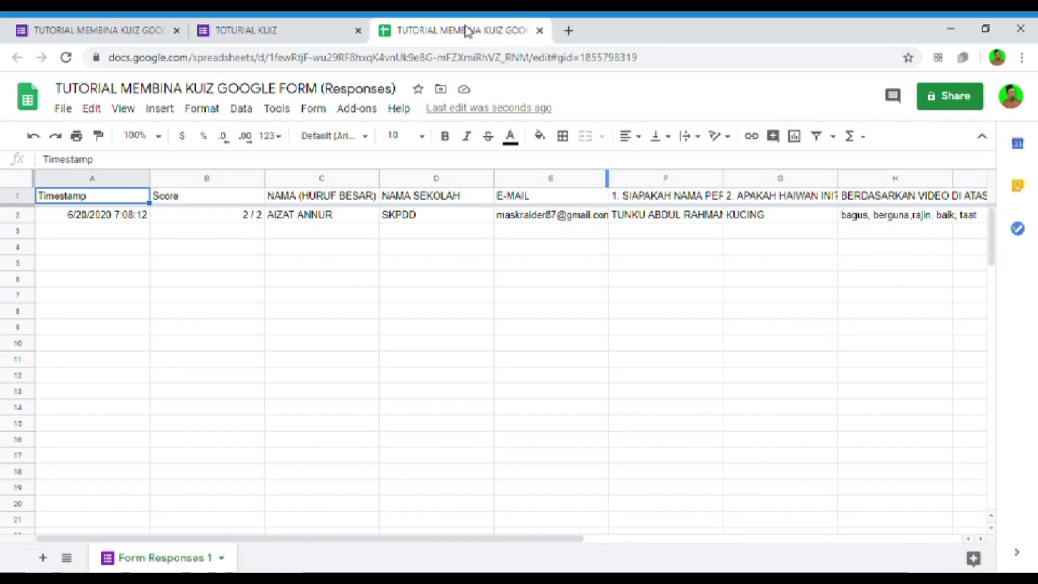
- Close the live TOTURIAL KUIZ tab and go back to the form editor tab
click(278, 31)
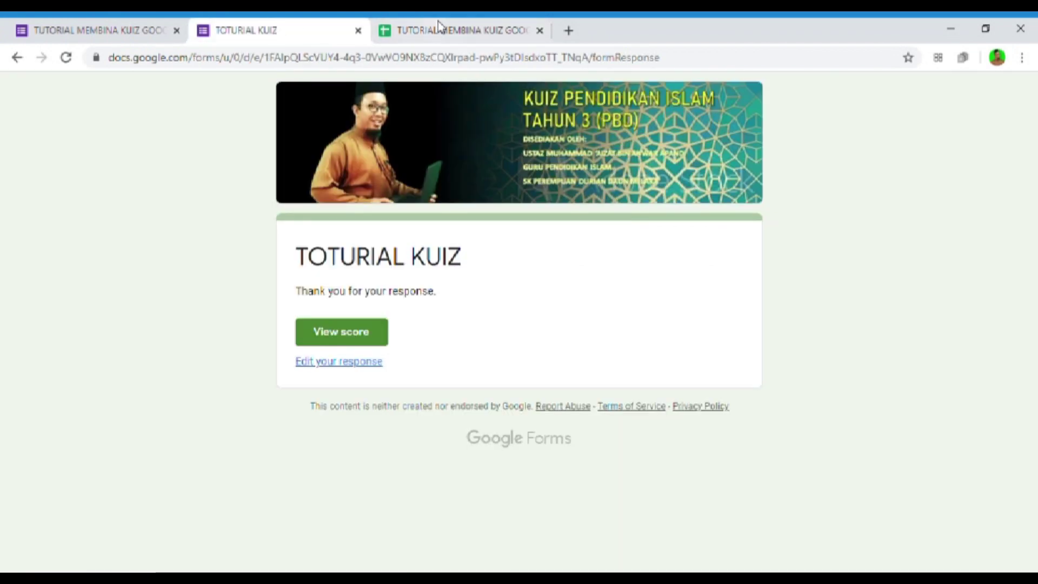
click(358, 31)
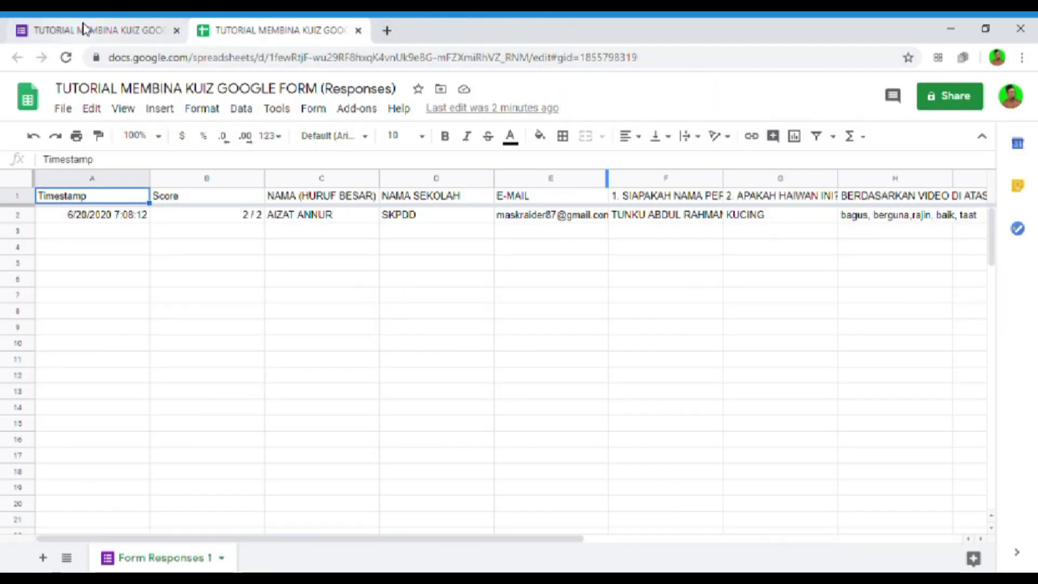
click(86, 30)
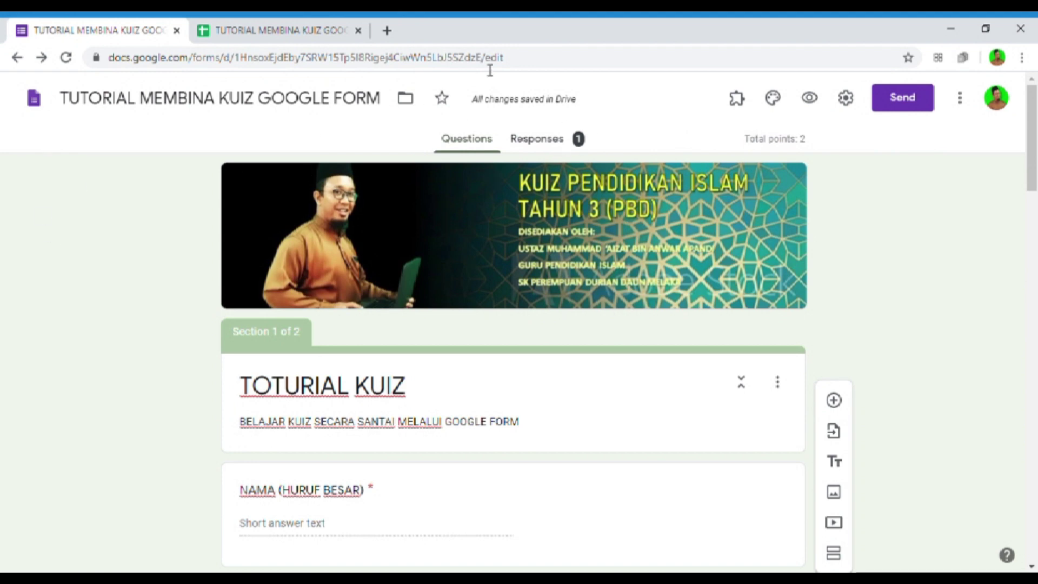
- From the Send dialog's link option, copy the shortened forms.gle URL and close the dialog
click(900, 97)
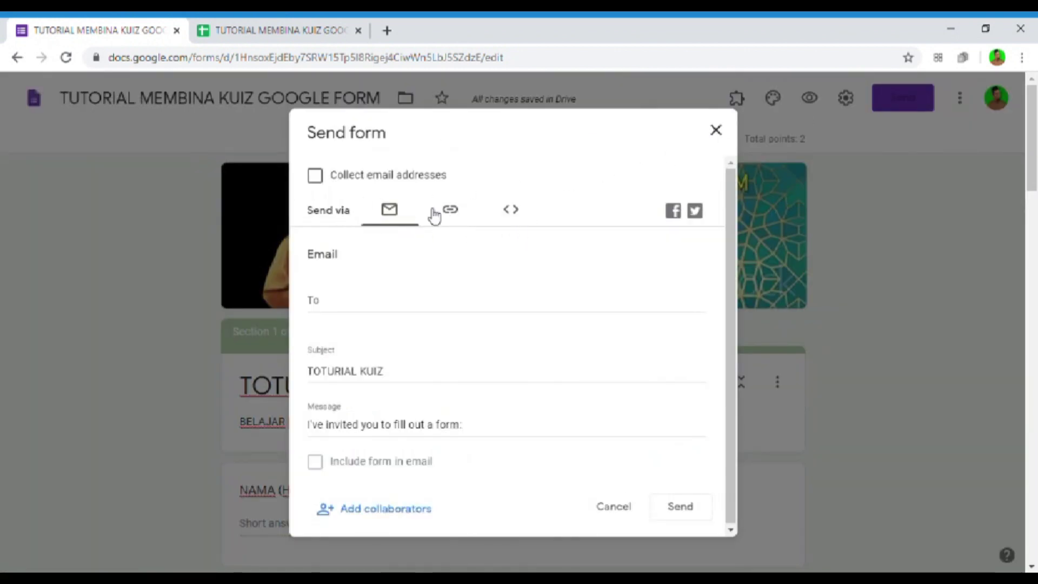
click(444, 211)
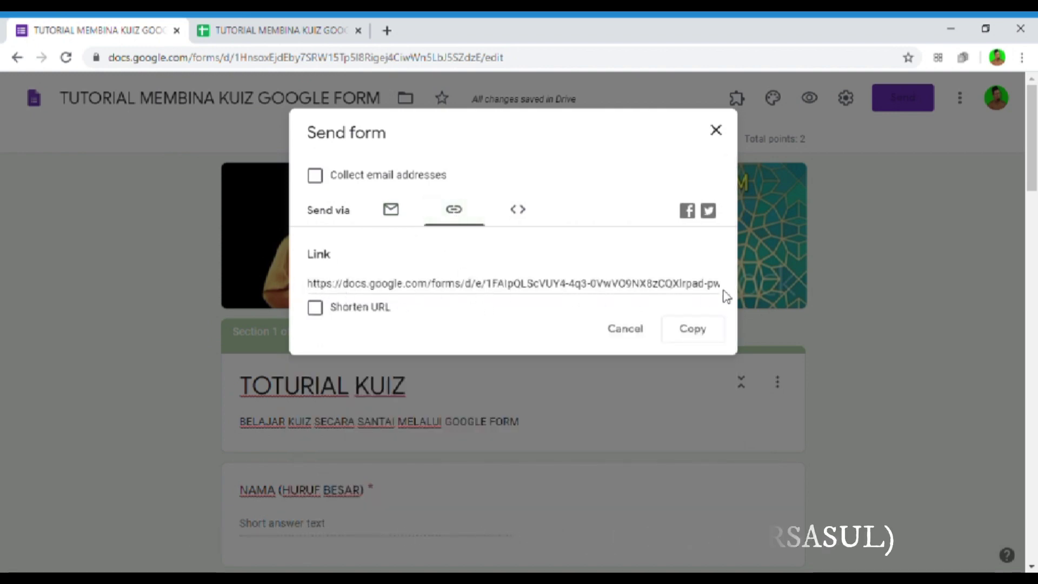
click(319, 311)
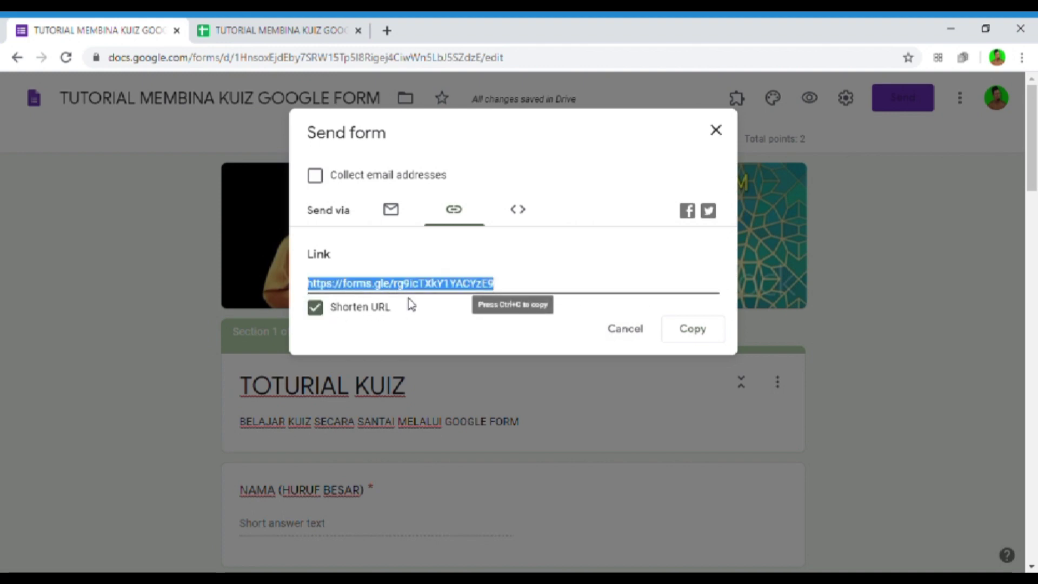
click(690, 330)
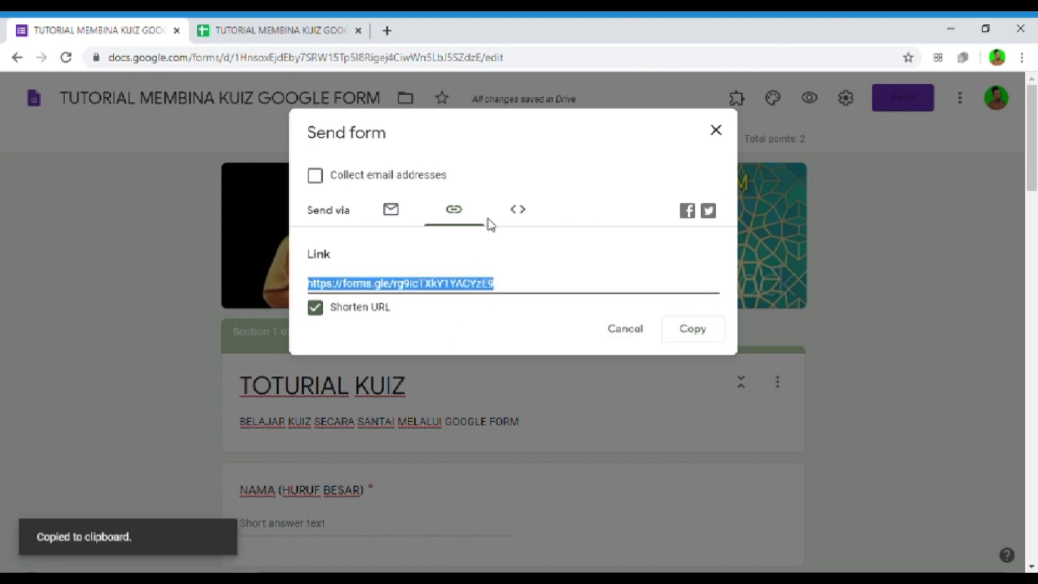
click(718, 131)
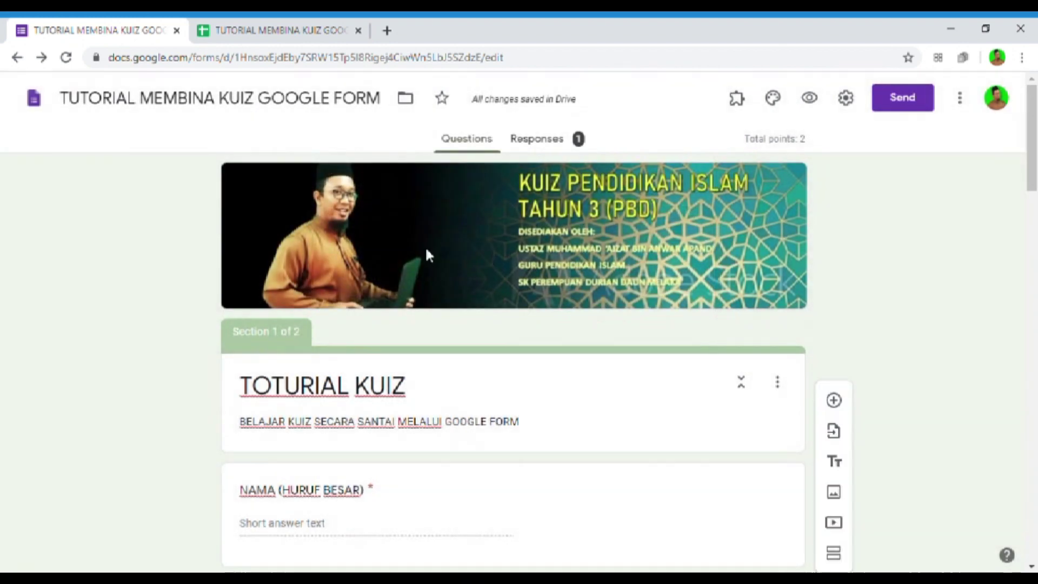